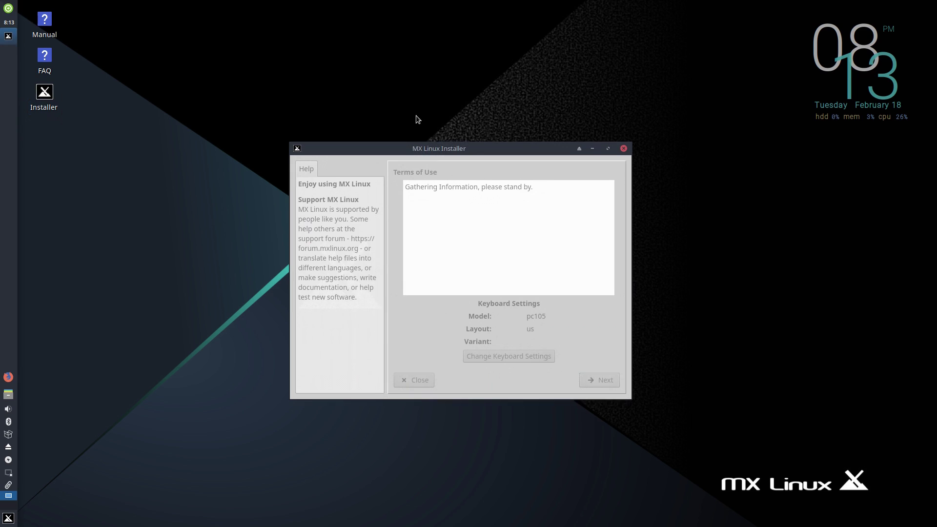
Step: Choose auto-install onto the entire sda disk and confirm formatting it
{"action": "left_click", "coordinate": [600, 383]}
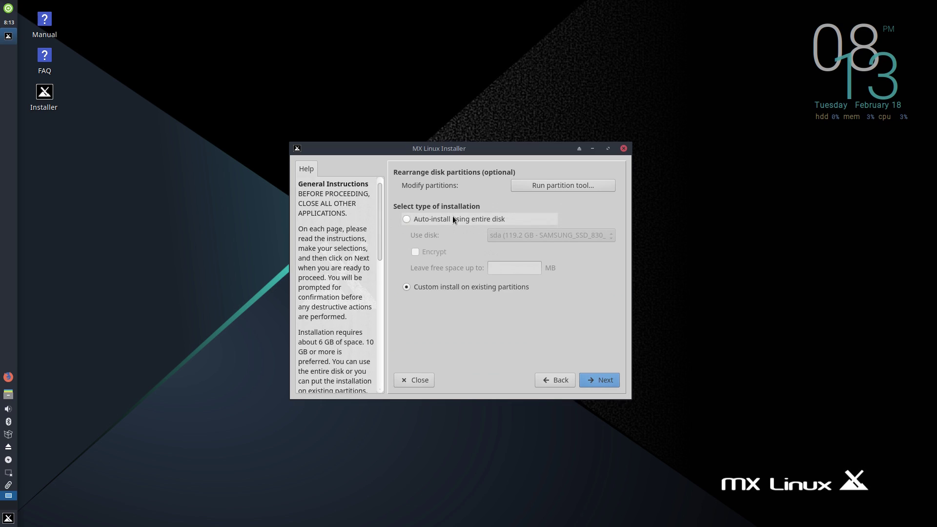
{"action": "left_click", "coordinate": [453, 218]}
{"action": "left_click", "coordinate": [507, 236]}
{"action": "left_click", "coordinate": [518, 235]}
{"action": "left_click", "coordinate": [612, 377]}
{"action": "left_click", "coordinate": [537, 275]}
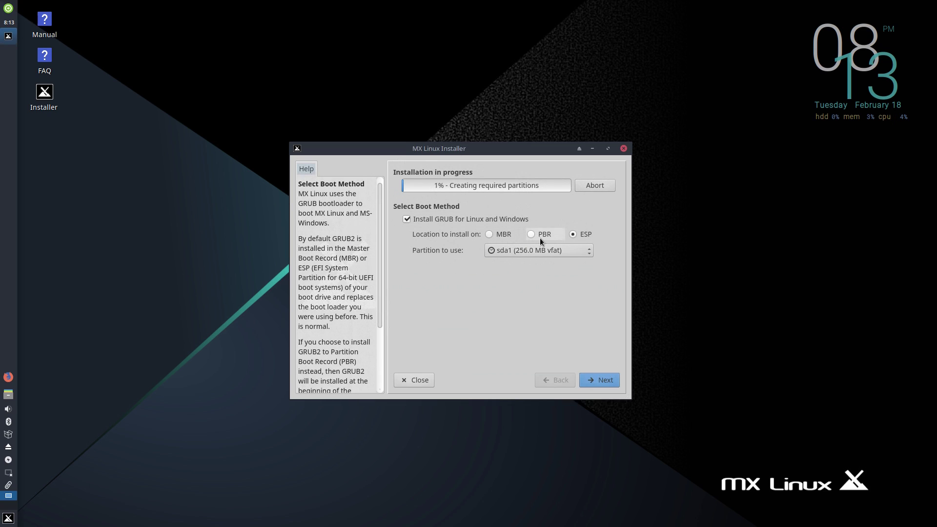
Step: Keep the ESP boot method and default computer name, and set the timezone to America / Los Angeles
{"action": "left_click", "coordinate": [600, 385]}
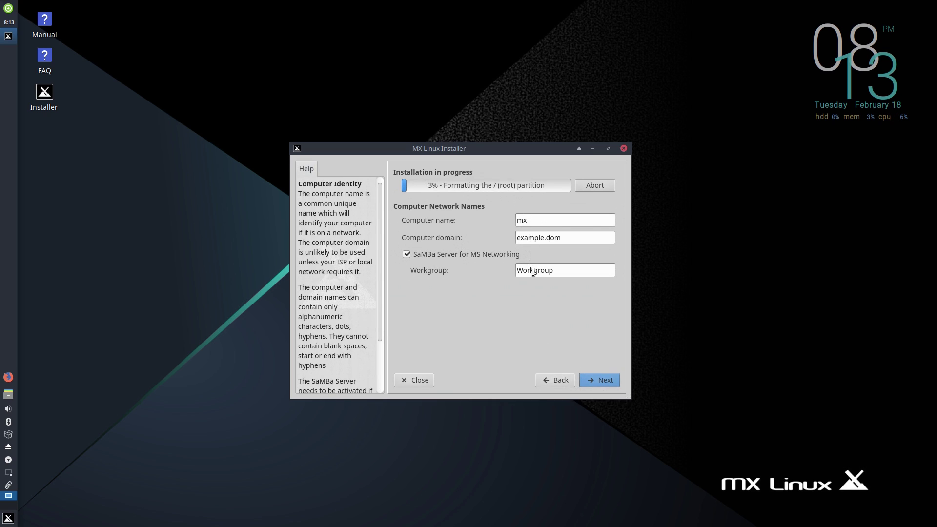
{"action": "left_click", "coordinate": [596, 376]}
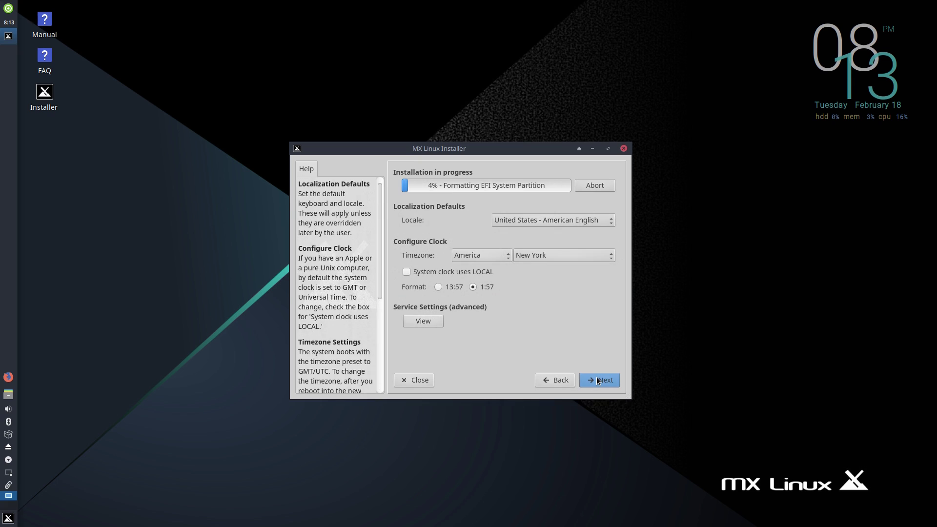
{"action": "left_click", "coordinate": [534, 255]}
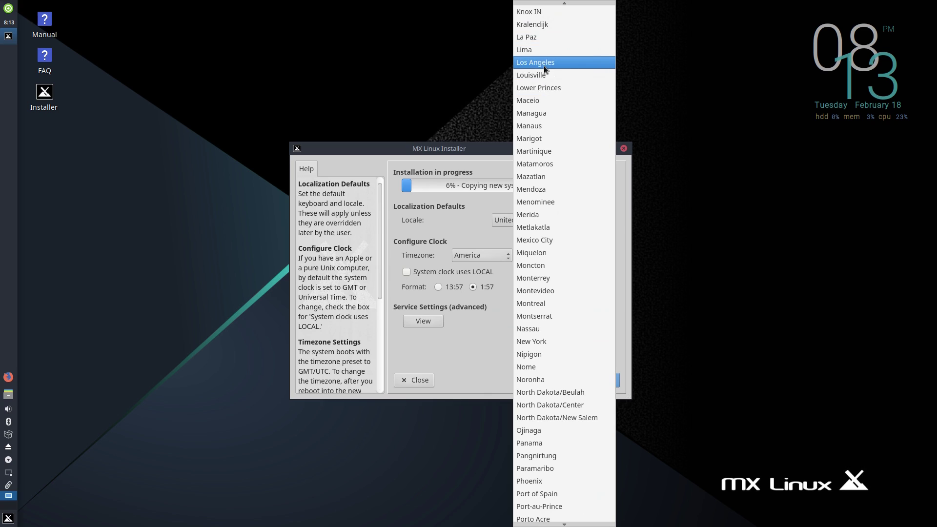
{"action": "left_click", "coordinate": [544, 66]}
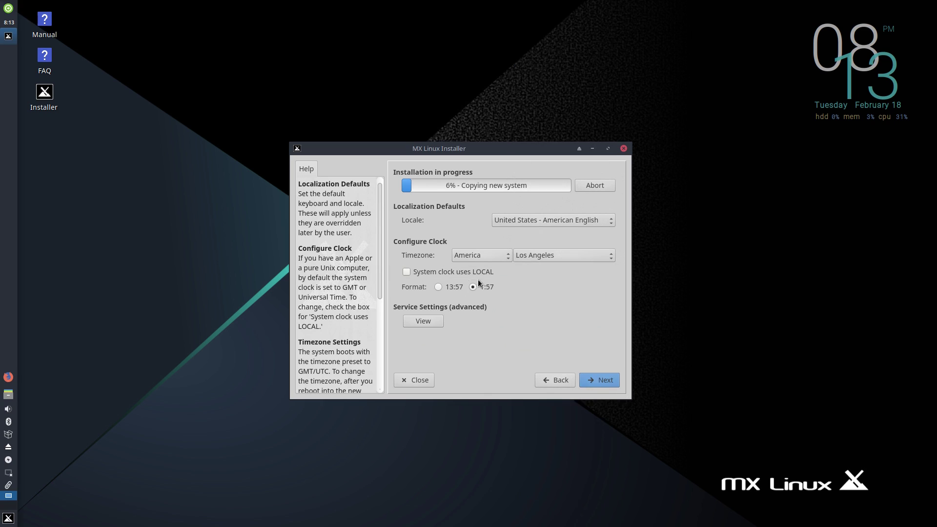
Step: Accept the localization settings, then enter the default user's login name and password twice
{"action": "left_click", "coordinate": [608, 385]}
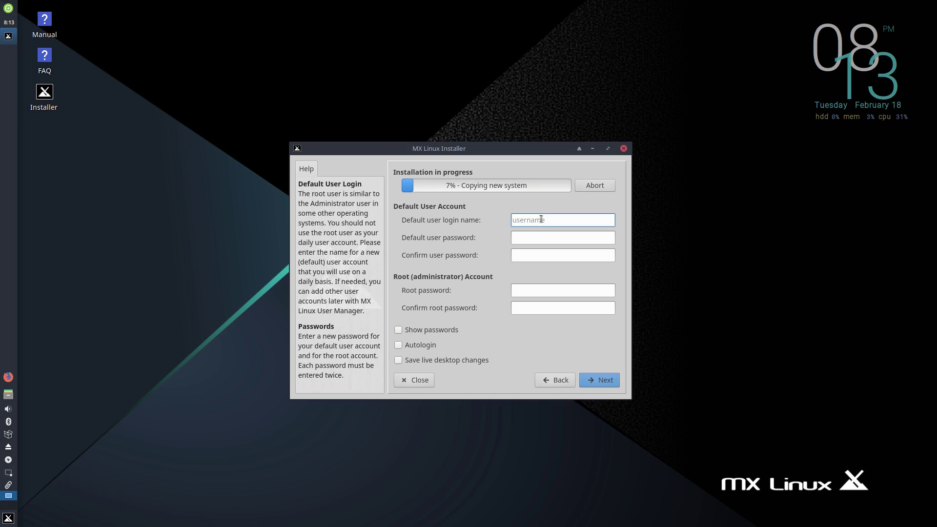
{"action": "key", "text": "Tab"}
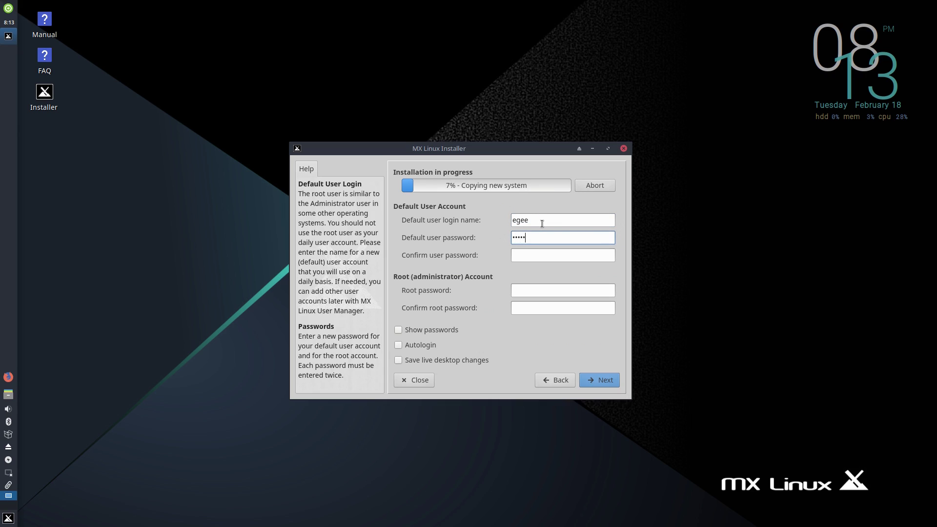
{"action": "key", "text": "Tab"}
Step: Enter and confirm the root password, then continue the installation
{"action": "key", "text": "Tab"}
{"action": "key", "text": "Tab"}
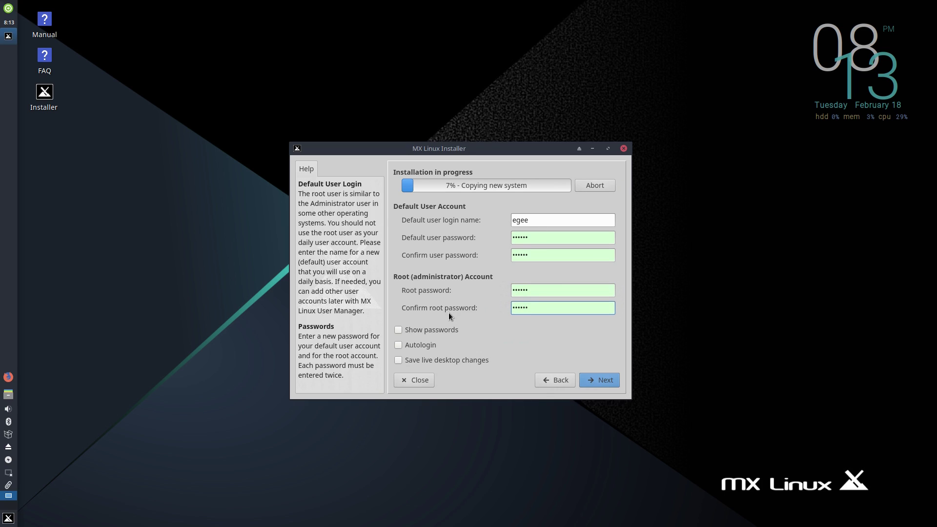
{"action": "left_click", "coordinate": [605, 382]}
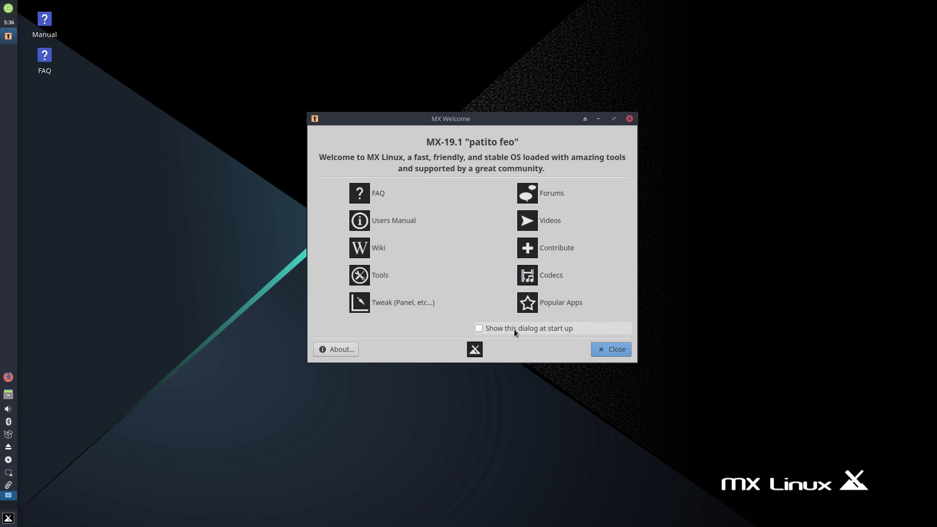
Step: Open the FAQ document and place its viewer on the right side of the screen
{"action": "left_click", "coordinate": [379, 193]}
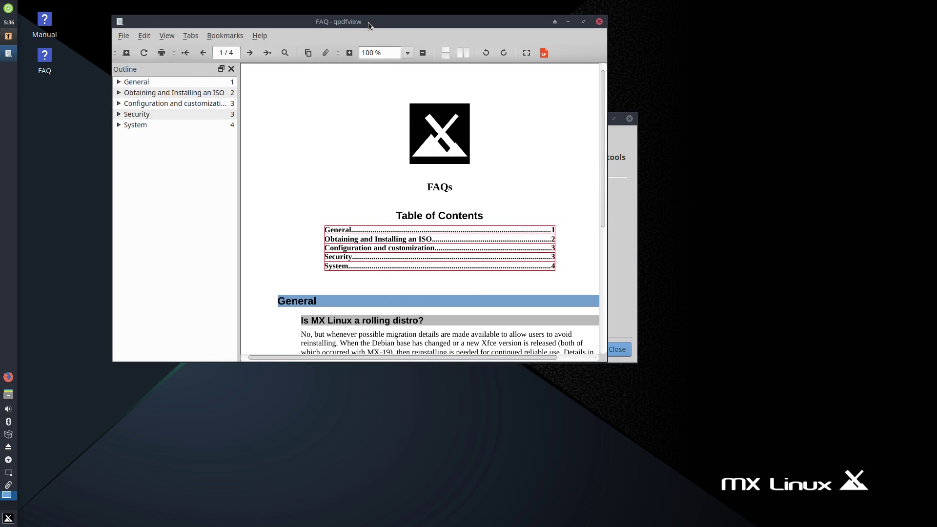
{"action": "left_click_drag", "start_coordinate": [368, 22], "coordinate": [687, 26]}
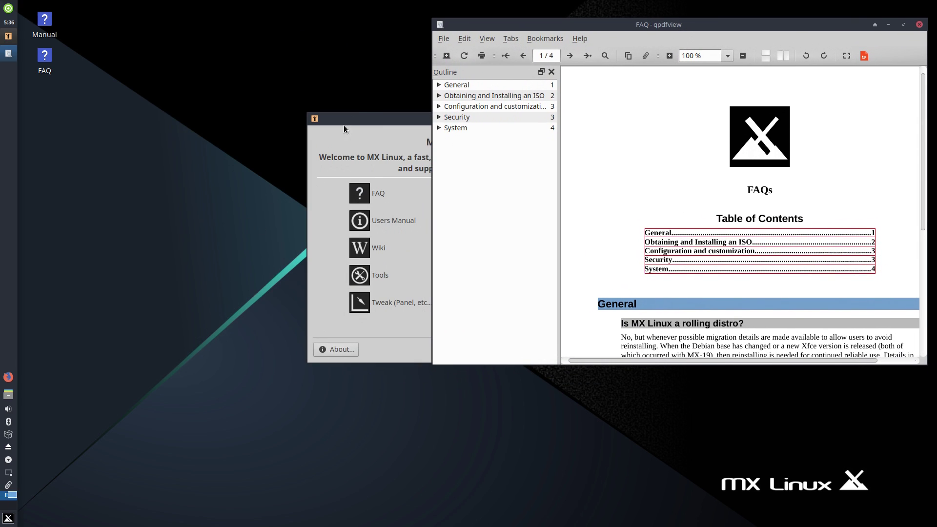
{"action": "left_click", "coordinate": [366, 122]}
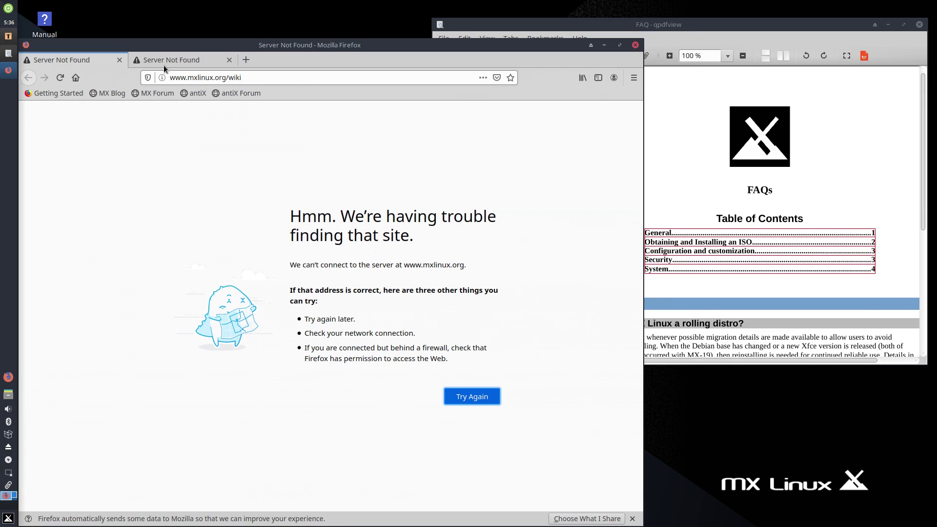
Step: Close the browser showing the unreachable wiki, turning off the multi-tab warning
{"action": "left_click", "coordinate": [636, 46]}
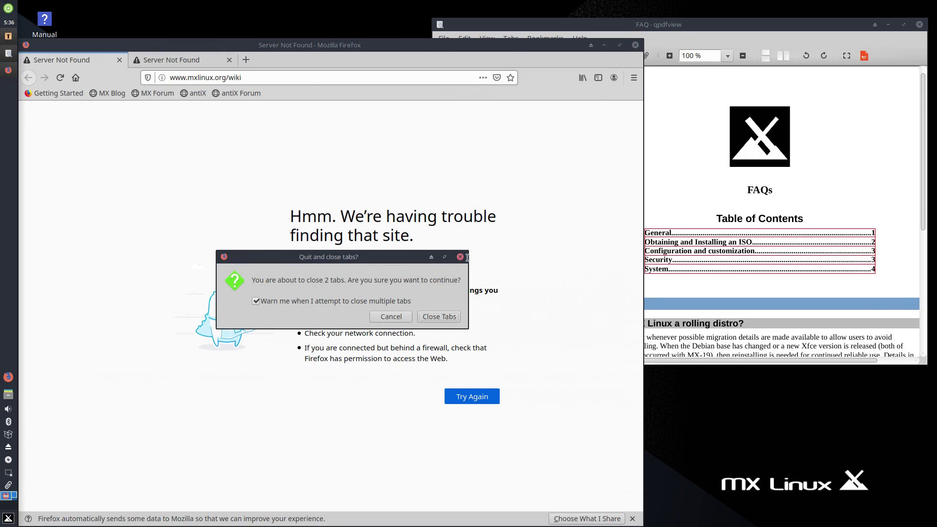
{"action": "left_click", "coordinate": [391, 304]}
{"action": "left_click", "coordinate": [422, 315]}
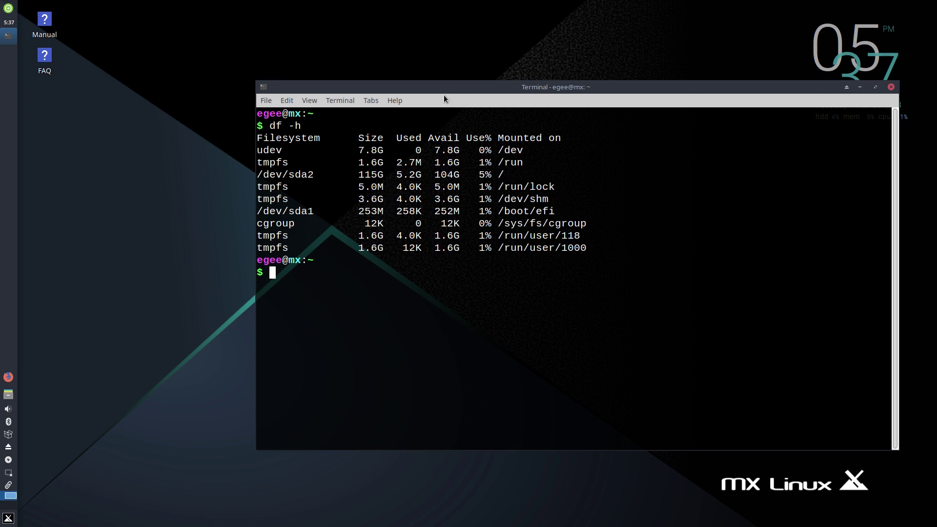
Step: Check memory and swap with free -h, then start htop
{"action": "type", "text": "free -h"}
{"action": "key", "text": "Return"}
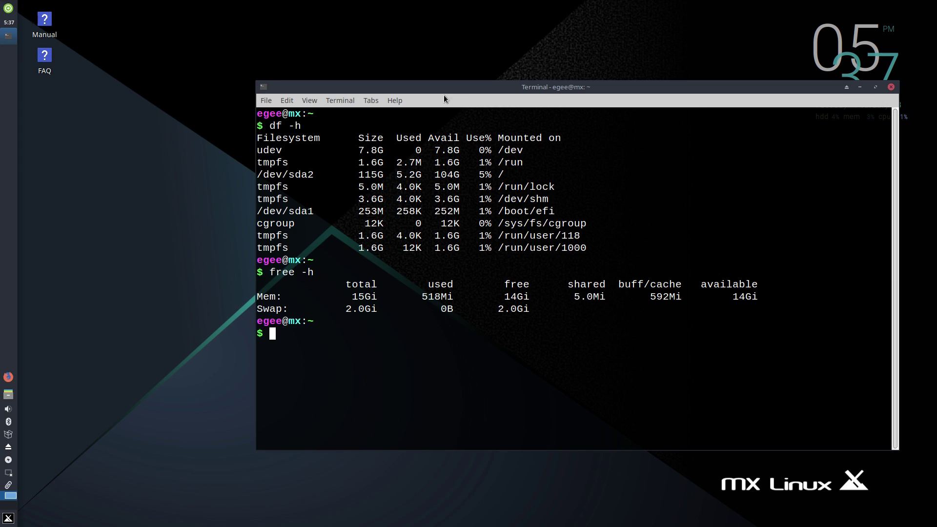
{"action": "type", "text": "htop"}
{"action": "key", "text": "Return"}
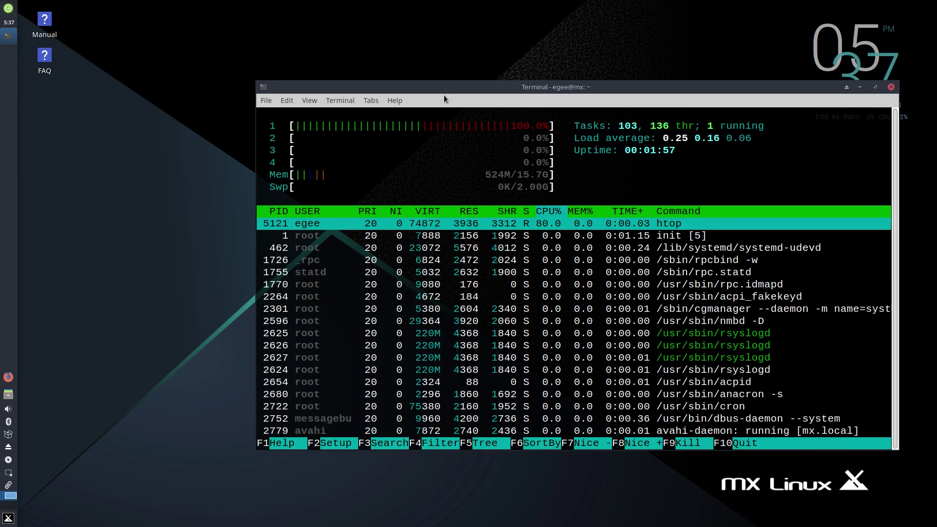
Step: Maximize the terminal and sort htop's processes by MEM%, then by CPU%
{"action": "left_click_drag", "start_coordinate": [268, 87], "coordinate": [268, 2]}
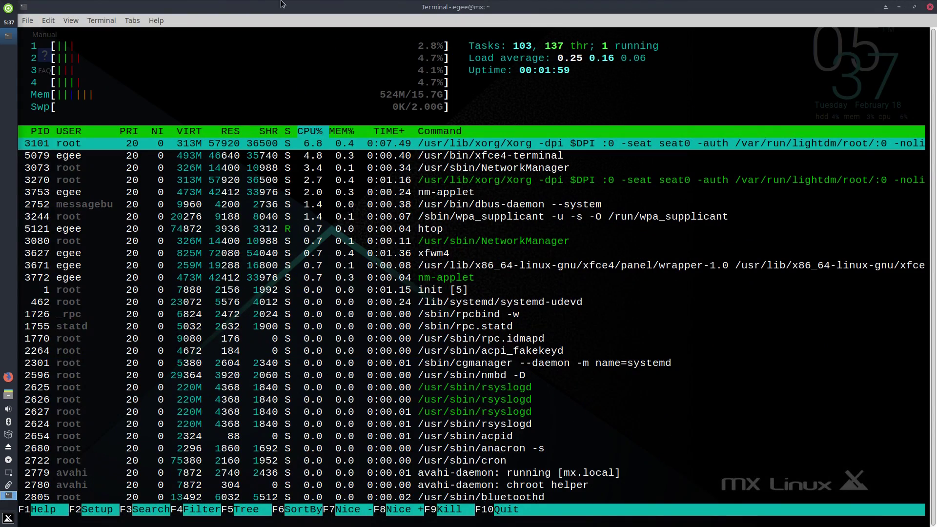
{"action": "left_click", "coordinate": [339, 131]}
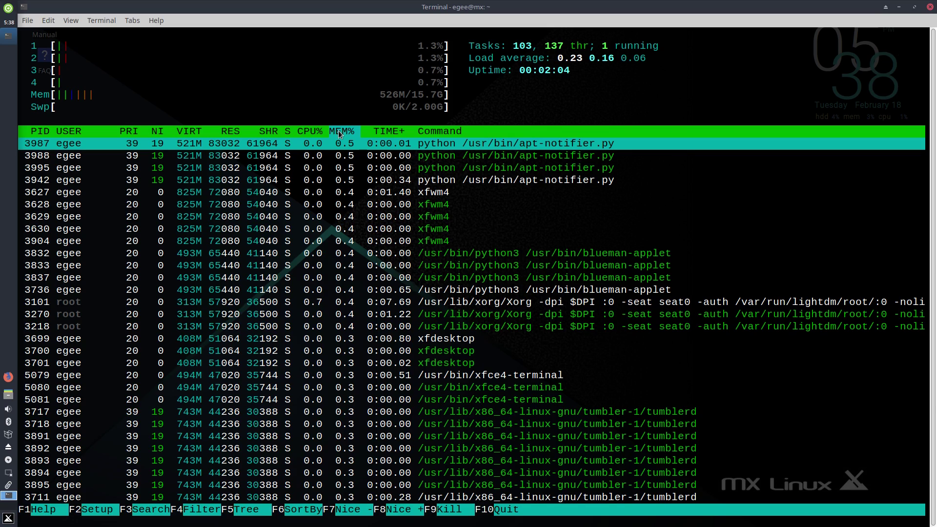
{"action": "left_click", "coordinate": [309, 131]}
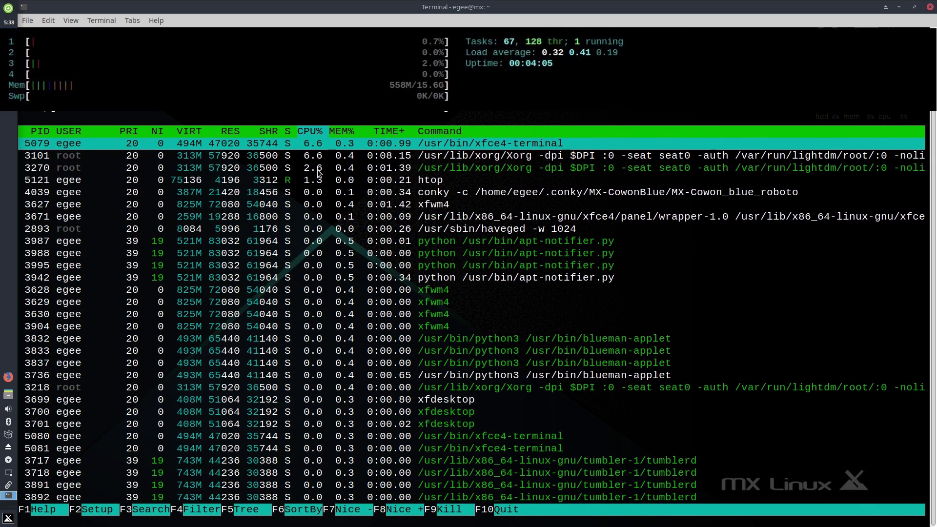
{"action": "scroll", "coordinate": [316, 170], "scroll_direction": "down", "scroll_amount": 9}
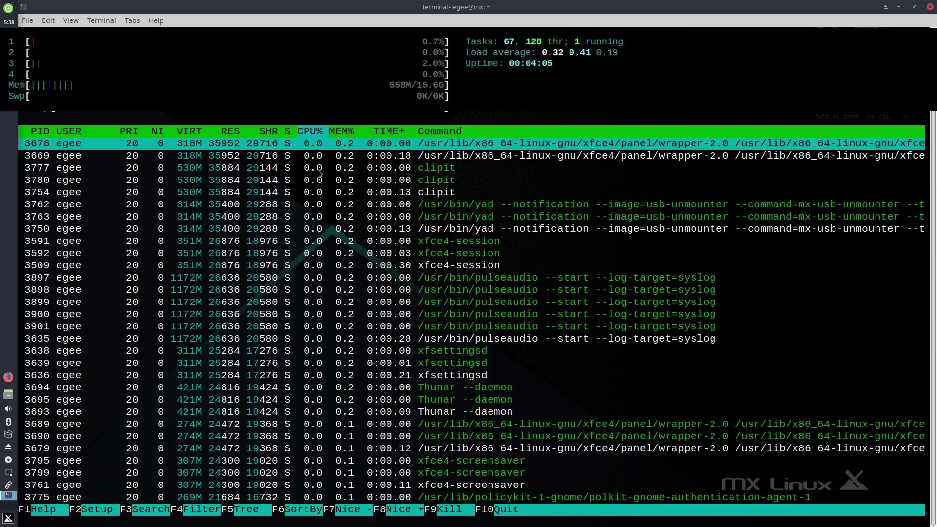
{"action": "scroll", "coordinate": [318, 174], "scroll_direction": "up", "scroll_amount": 10}
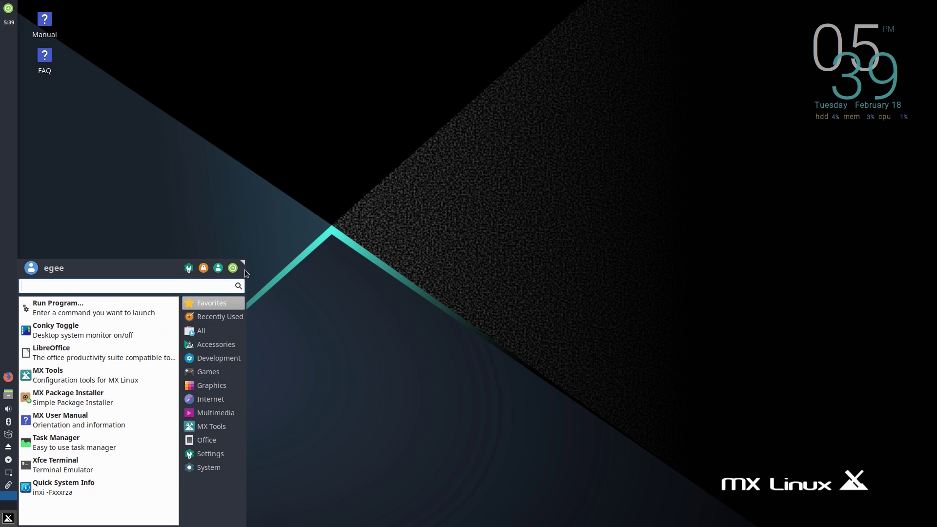
{"action": "left_click_drag", "start_coordinate": [247, 273], "coordinate": [276, 273]}
Step: Launch FeatherPad, move it right, and view then close its details
{"action": "mouse_move", "coordinate": [244, 344]}
{"action": "left_click", "coordinate": [73, 465]}
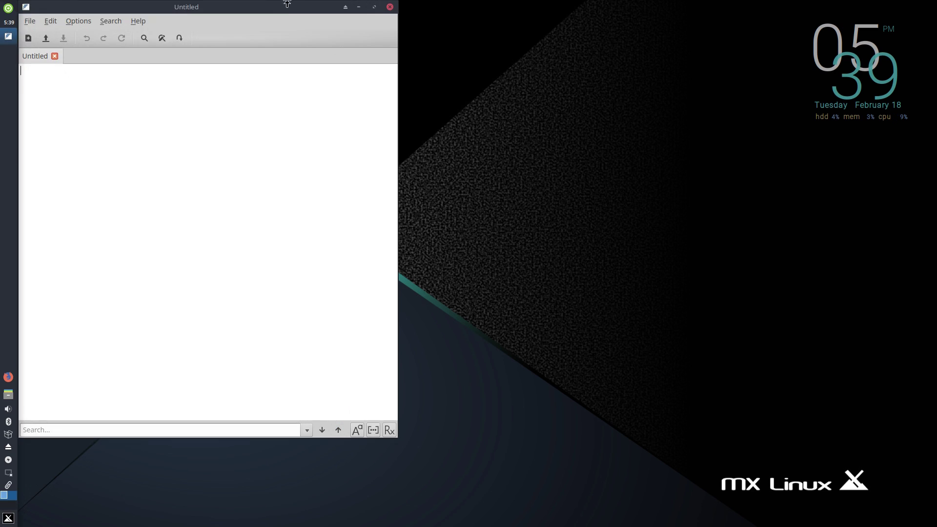
{"action": "left_click", "coordinate": [591, 39]}
{"action": "left_click", "coordinate": [605, 63]}
{"action": "left_click", "coordinate": [731, 308]}
Step: Launch Midnight Commander and the disc burning application from the Whisker menu
{"action": "left_click", "coordinate": [8, 518]}
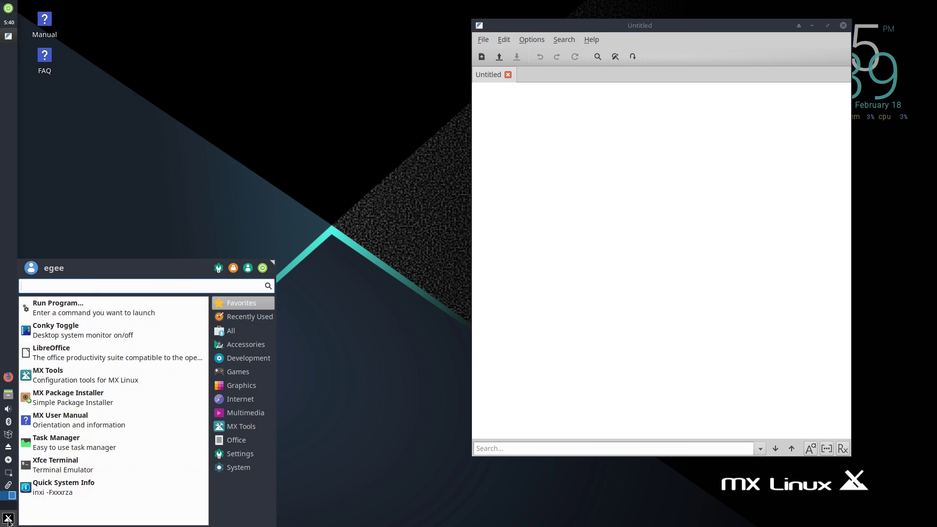
{"action": "mouse_move", "coordinate": [244, 344]}
{"action": "scroll", "coordinate": [124, 429], "scroll_direction": "down", "scroll_amount": 2}
{"action": "scroll", "coordinate": [124, 429], "scroll_direction": "down", "scroll_amount": 2}
{"action": "left_click", "coordinate": [168, 375]}
{"action": "left_click", "coordinate": [8, 518]}
{"action": "scroll", "coordinate": [98, 429], "scroll_direction": "down", "scroll_amount": 5}
{"action": "left_click", "coordinate": [73, 445]}
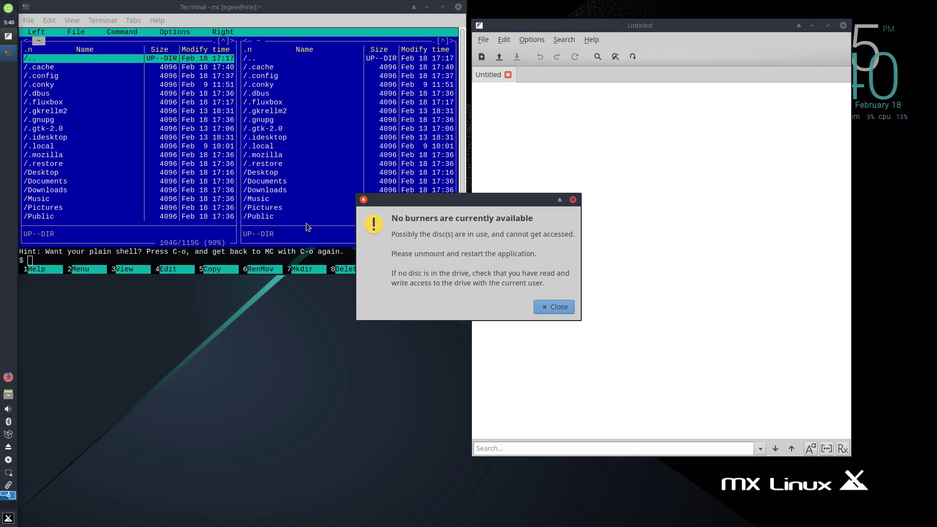
Step: Launch the Task Manager and the Geany code editor
{"action": "left_click", "coordinate": [9, 518]}
{"action": "mouse_move", "coordinate": [244, 344]}
{"action": "scroll", "coordinate": [107, 429], "scroll_direction": "down", "scroll_amount": 4}
{"action": "scroll", "coordinate": [108, 439], "scroll_direction": "down", "scroll_amount": 5}
{"action": "left_click", "coordinate": [107, 444]}
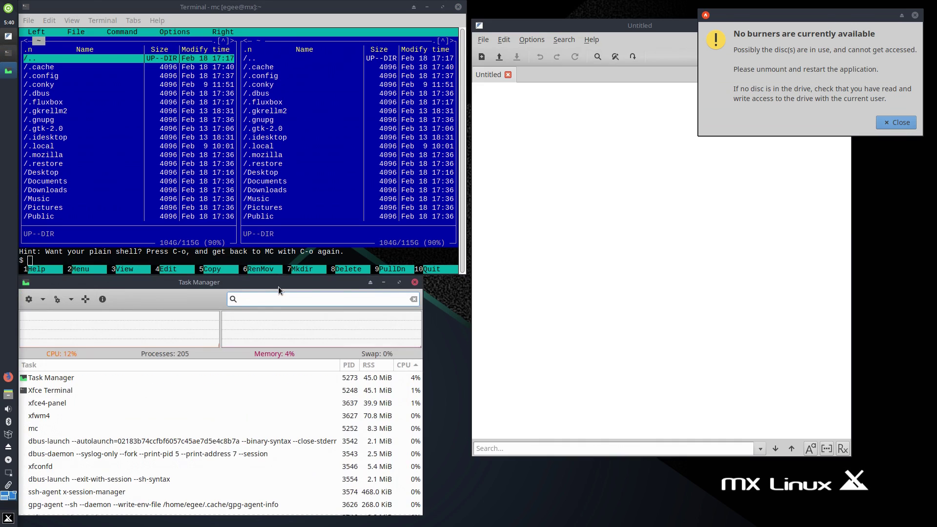
{"action": "left_click", "coordinate": [9, 518]}
{"action": "mouse_move", "coordinate": [244, 358]}
{"action": "left_click", "coordinate": [137, 318]}
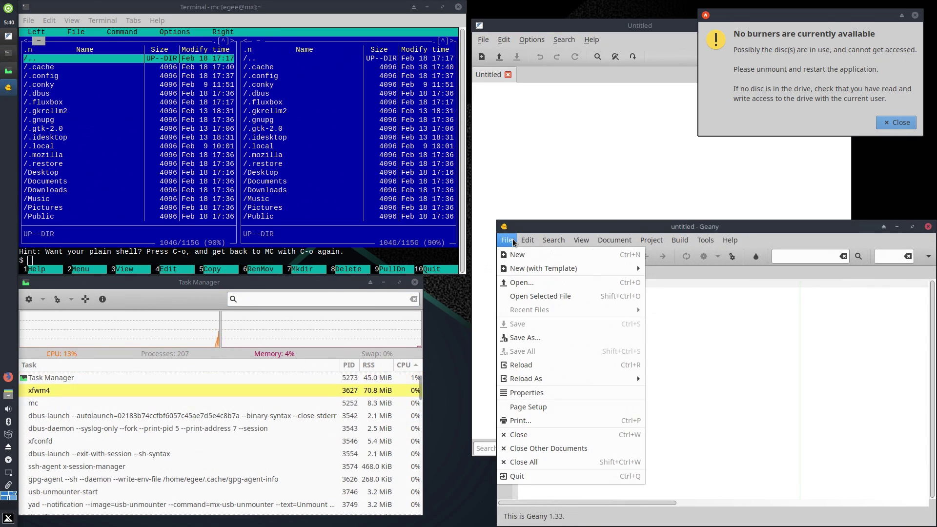
Step: Launch LBreakout2 and nomacs, keeping English as nomacs' language
{"action": "left_click", "coordinate": [9, 518]}
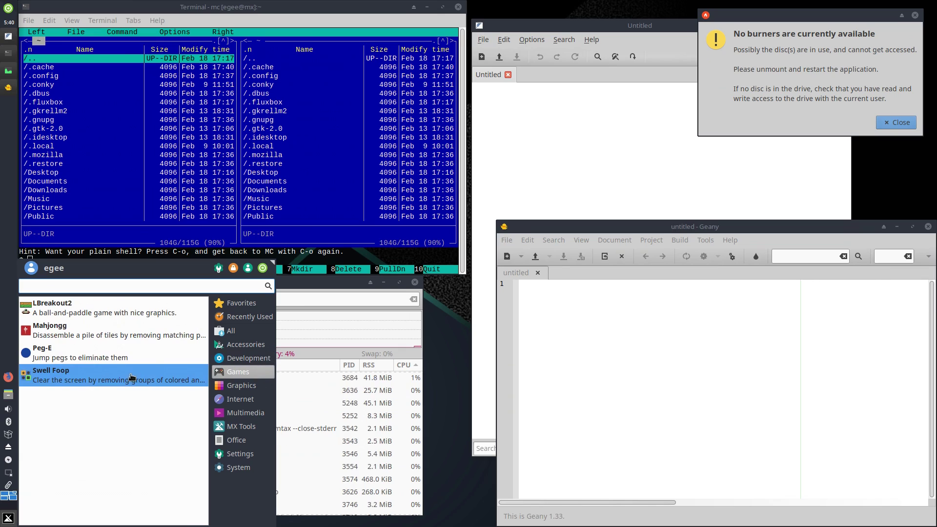
{"action": "left_click", "coordinate": [73, 307]}
{"action": "left_click", "coordinate": [9, 518]}
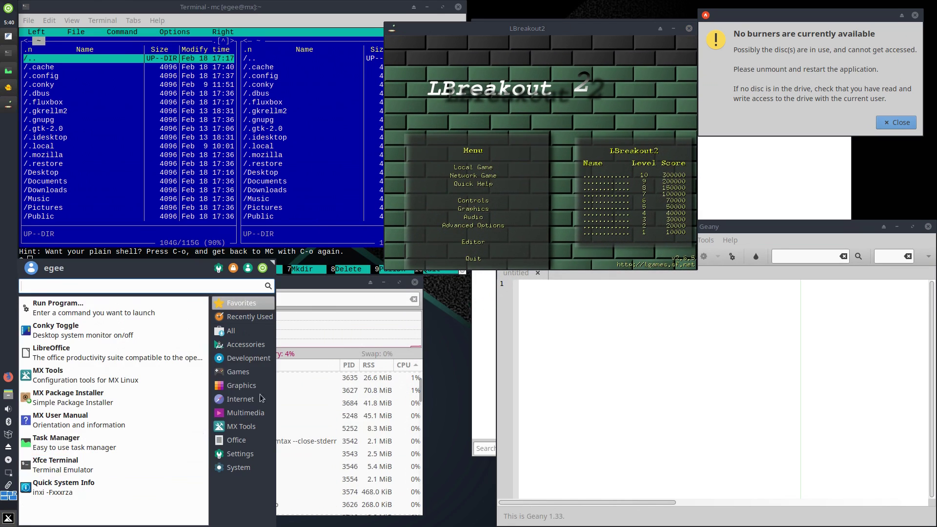
{"action": "mouse_move", "coordinate": [264, 387]}
{"action": "left_click", "coordinate": [53, 375]}
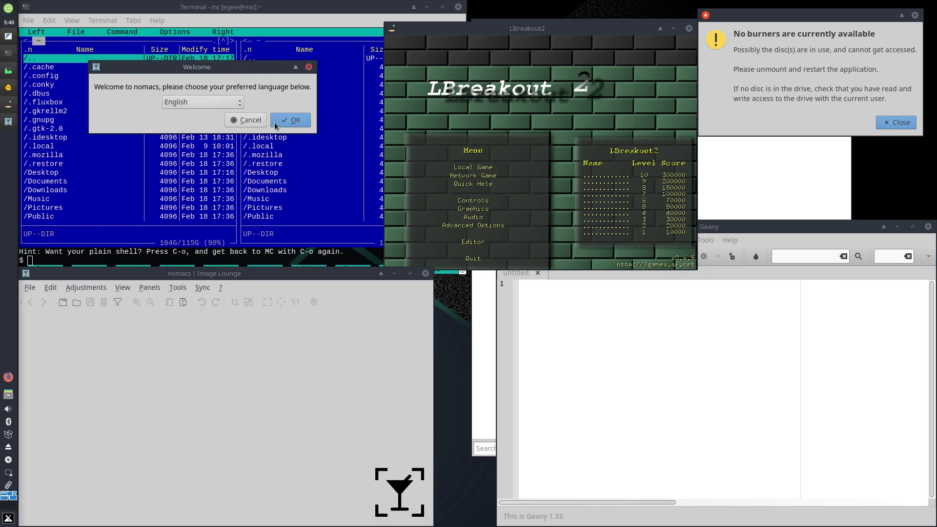
{"action": "left_click", "coordinate": [291, 120]}
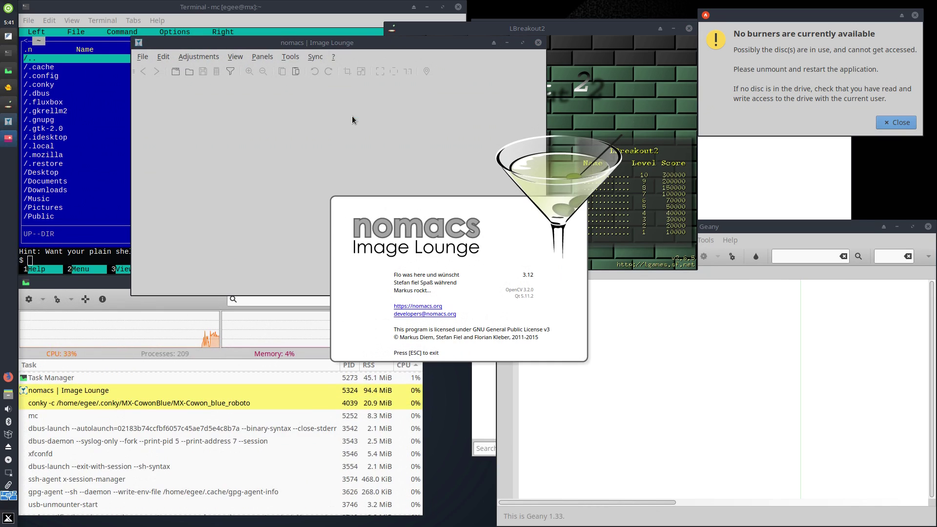
Step: Launch the GNOME PPP dialer and AlsaMixer
{"action": "key", "text": "super"}
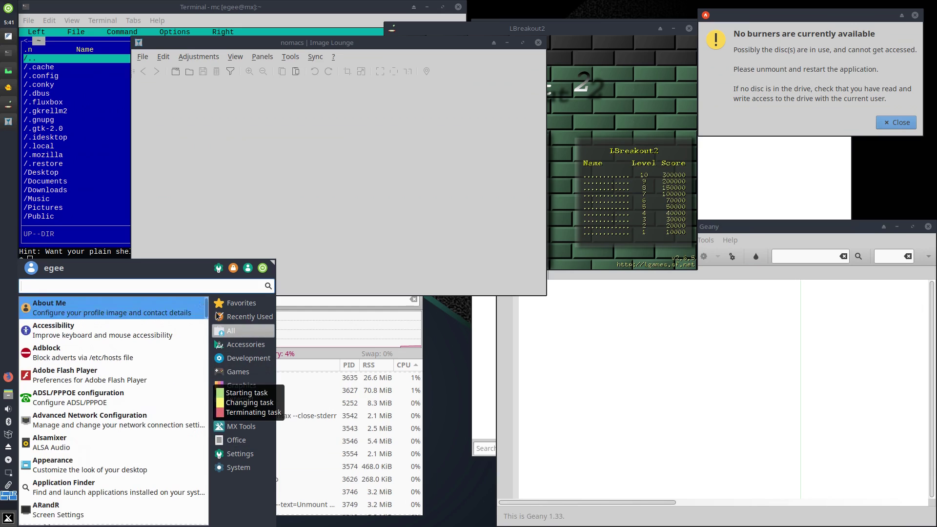
{"action": "mouse_move", "coordinate": [242, 385]}
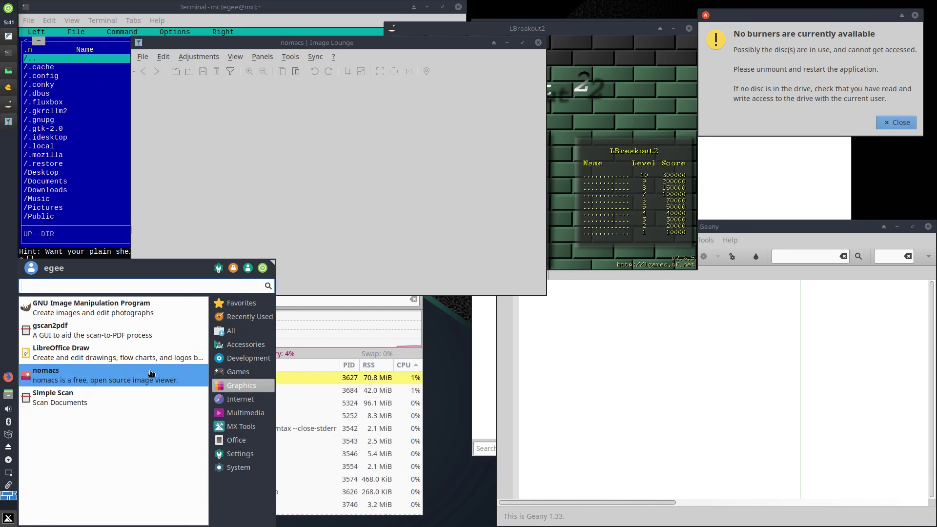
{"action": "left_click", "coordinate": [64, 330]}
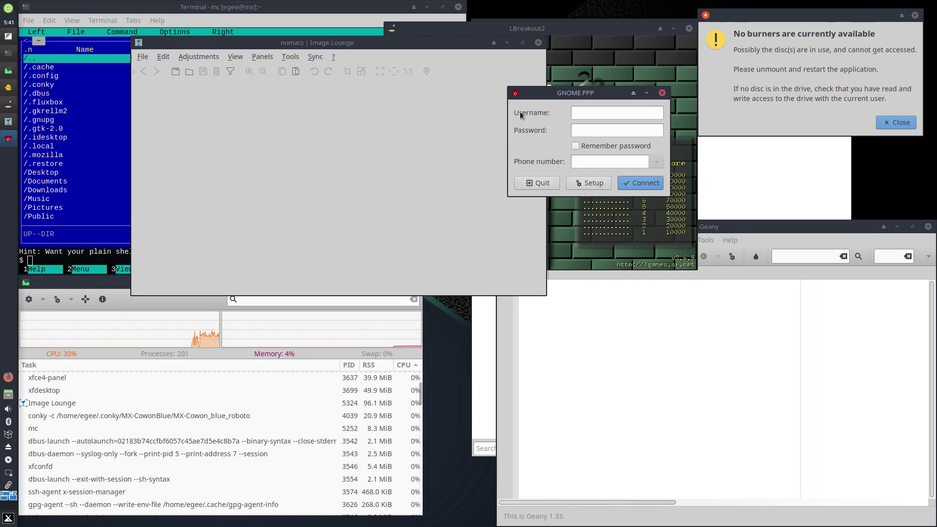
{"action": "key", "text": "super"}
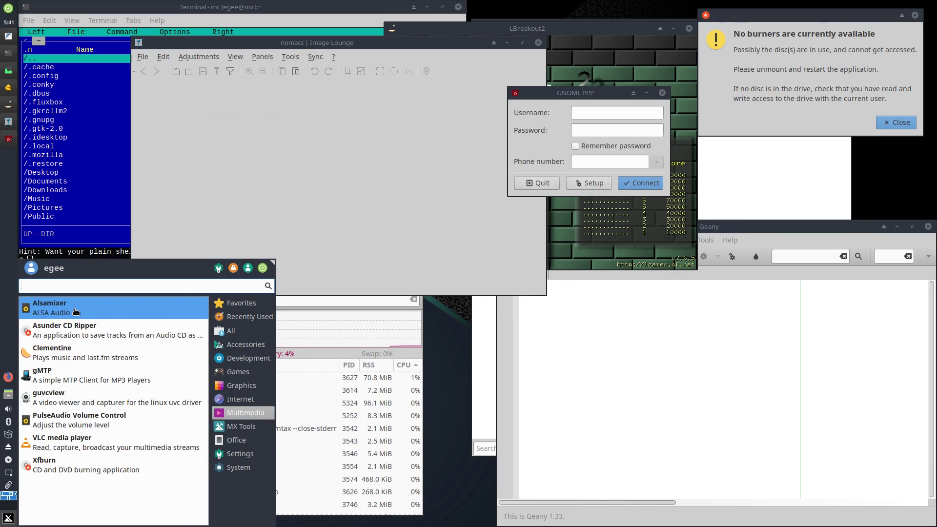
{"action": "left_click", "coordinate": [76, 311]}
{"action": "key", "text": "super"}
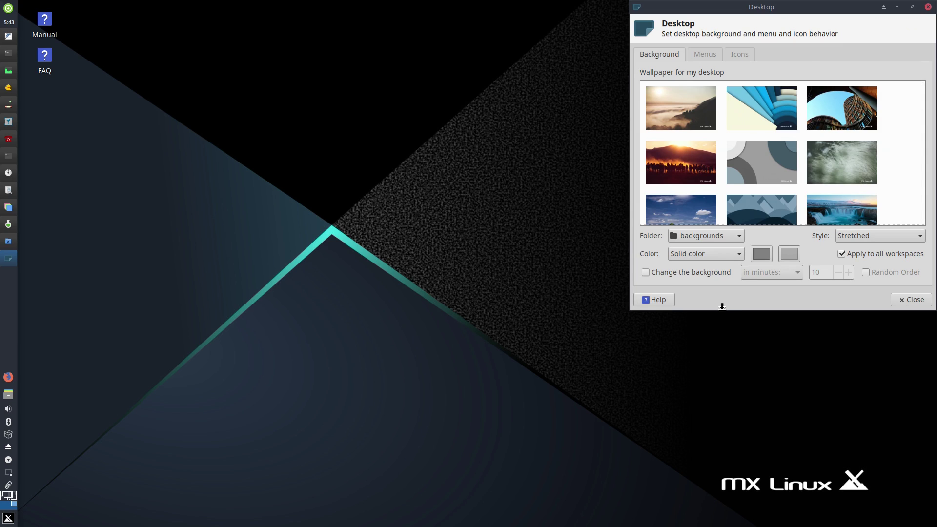
Step: Enlarge the wallpaper list and try foggy sunrise, blue shapes, sunset, mountains, waterfall and grey MX logo wallpapers
{"action": "left_click_drag", "start_coordinate": [722, 307], "coordinate": [755, 474]}
{"action": "left_click", "coordinate": [676, 113]}
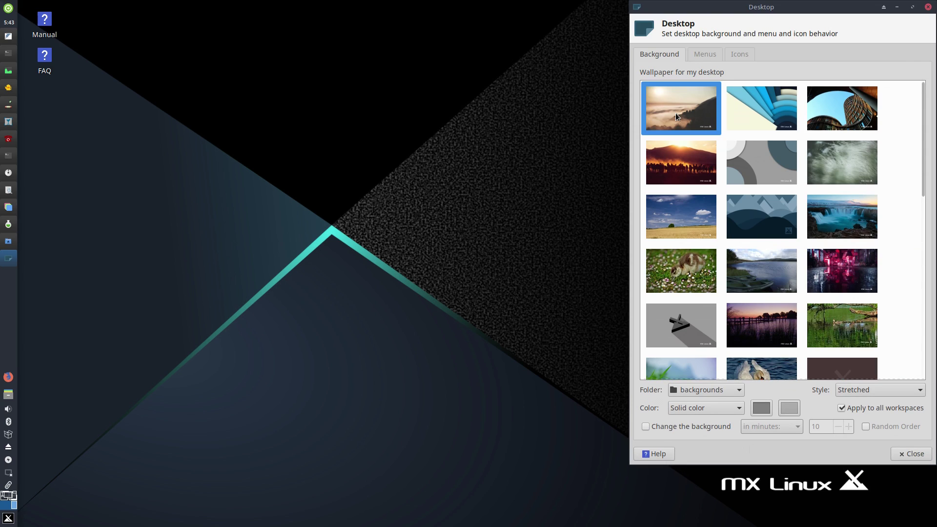
{"action": "left_click", "coordinate": [761, 126]}
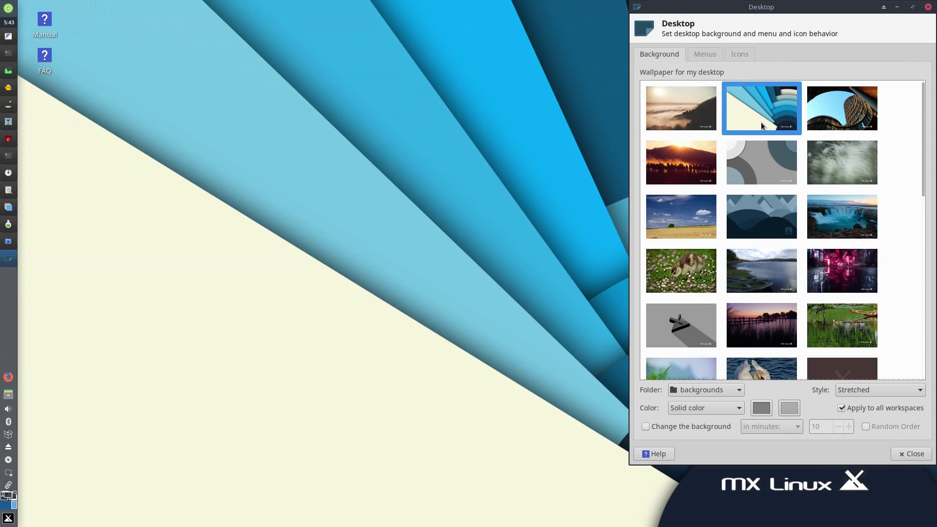
{"action": "left_click", "coordinate": [673, 167]}
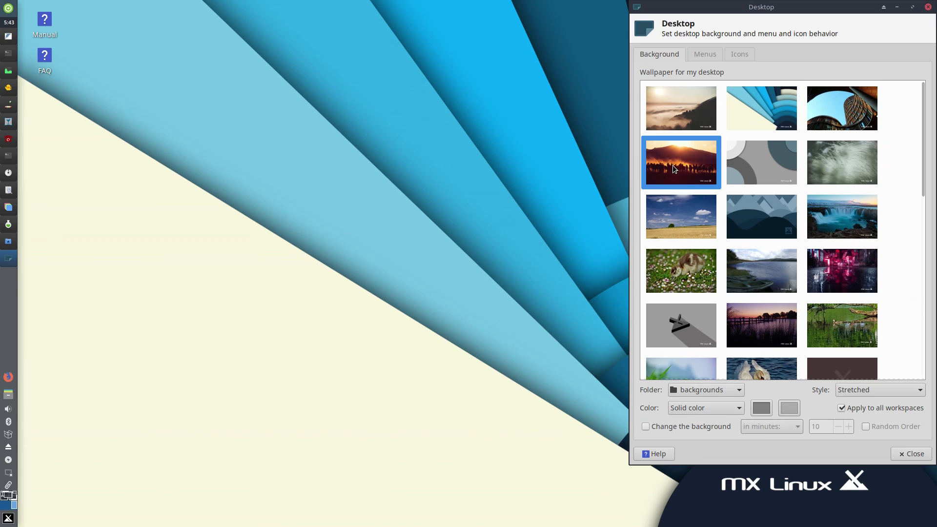
{"action": "left_click", "coordinate": [753, 201]}
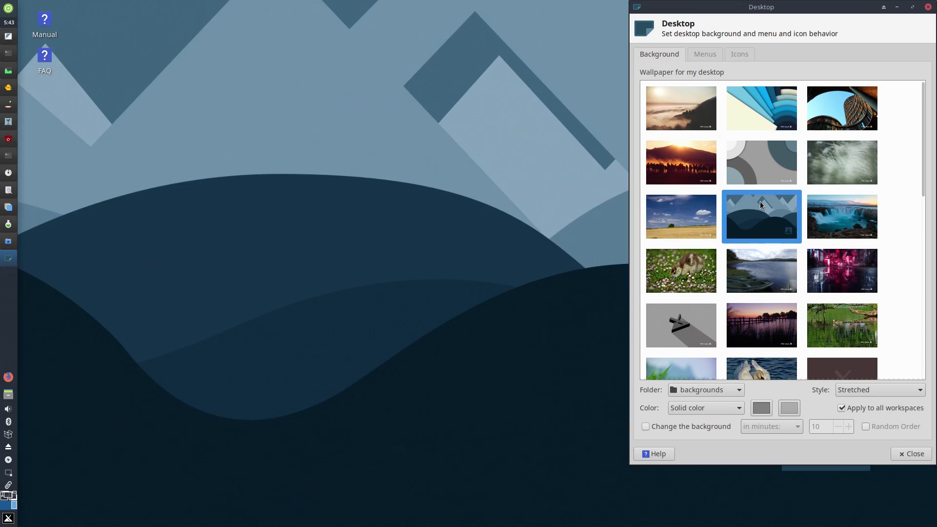
{"action": "left_click", "coordinate": [839, 210]}
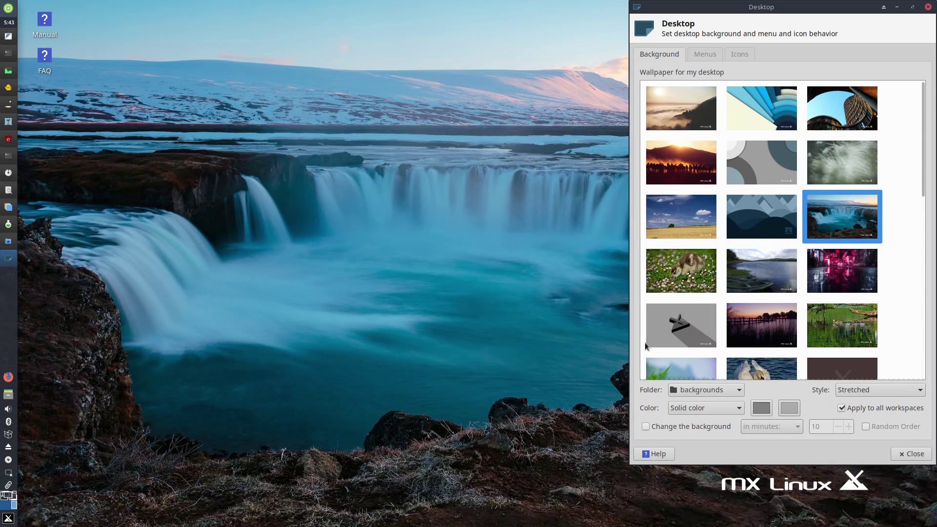
{"action": "left_click", "coordinate": [690, 326]}
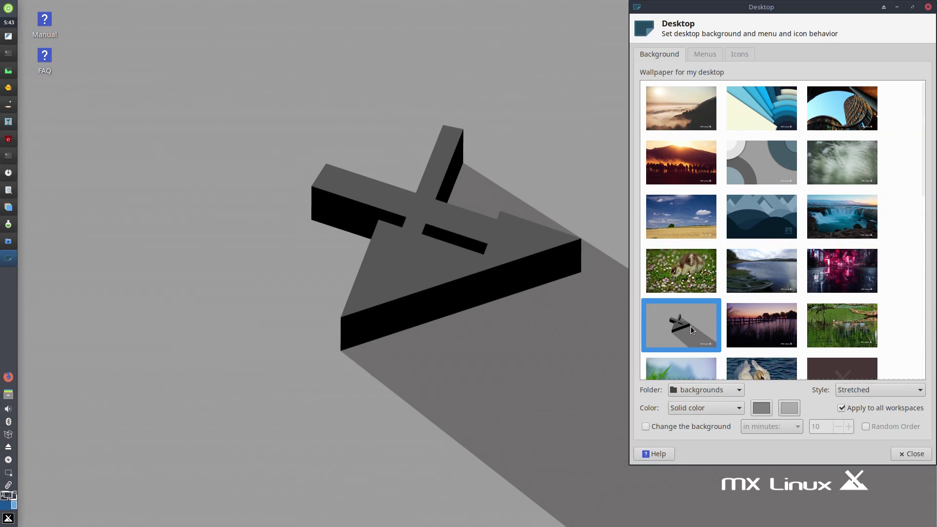
Step: Try teal lines, teal glow, brown MX mascot, teal X, grey-red curves, then yellow and blue wallpapers
{"action": "scroll", "coordinate": [690, 326], "scroll_direction": "down", "scroll_amount": 3}
{"action": "scroll", "coordinate": [683, 302], "scroll_direction": "down", "scroll_amount": 2}
{"action": "left_click", "coordinate": [678, 296]}
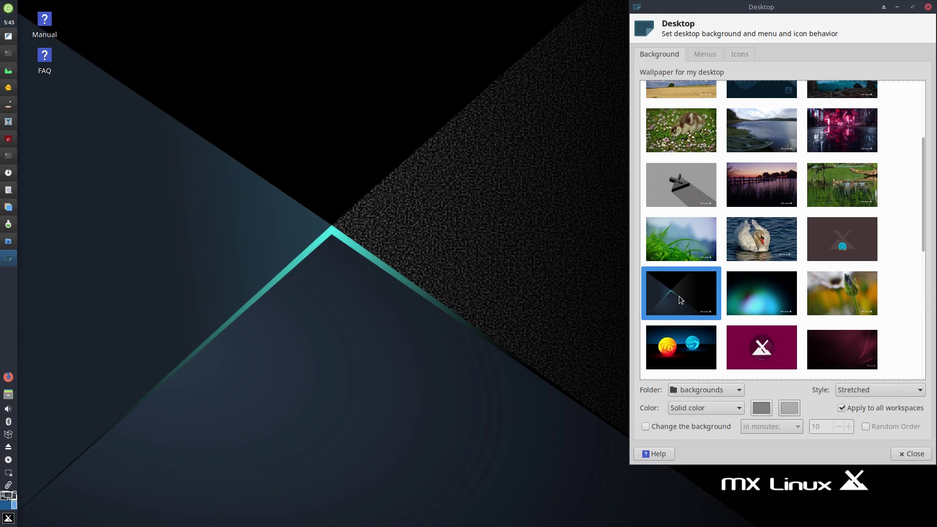
{"action": "left_click", "coordinate": [757, 306]}
{"action": "left_click", "coordinate": [848, 232]}
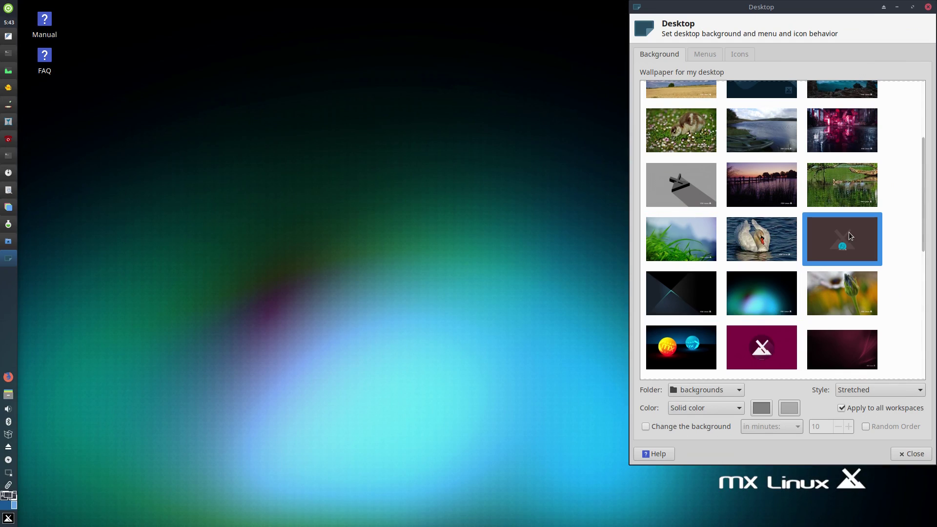
{"action": "scroll", "coordinate": [850, 235], "scroll_direction": "down", "scroll_amount": 3}
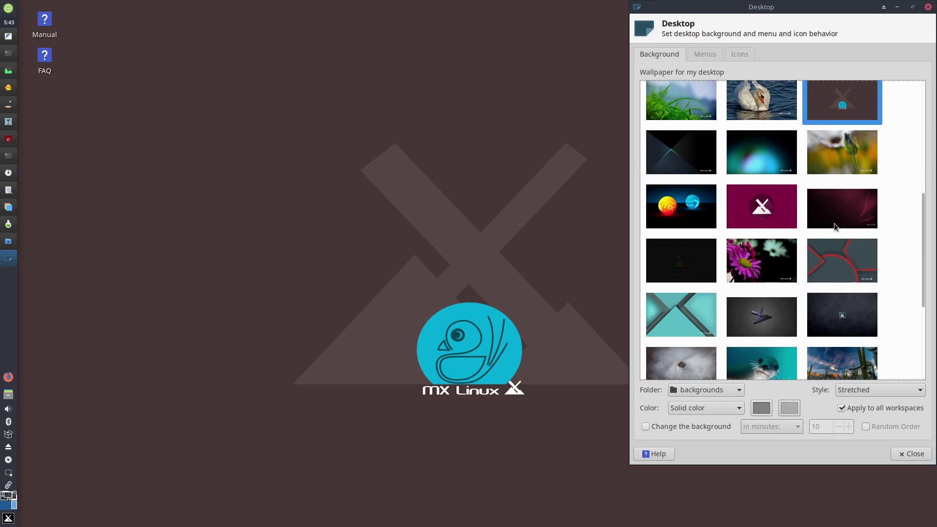
{"action": "left_click", "coordinate": [701, 318]}
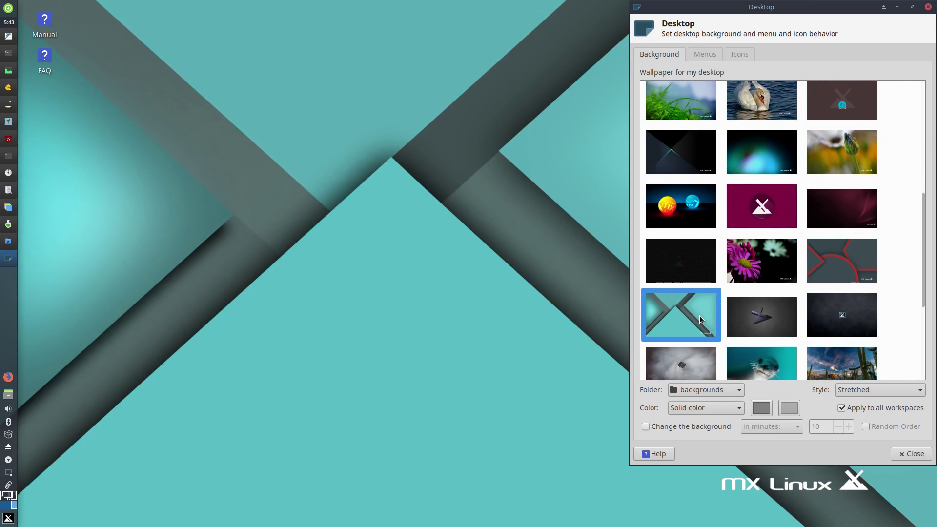
{"action": "left_click", "coordinate": [846, 255]}
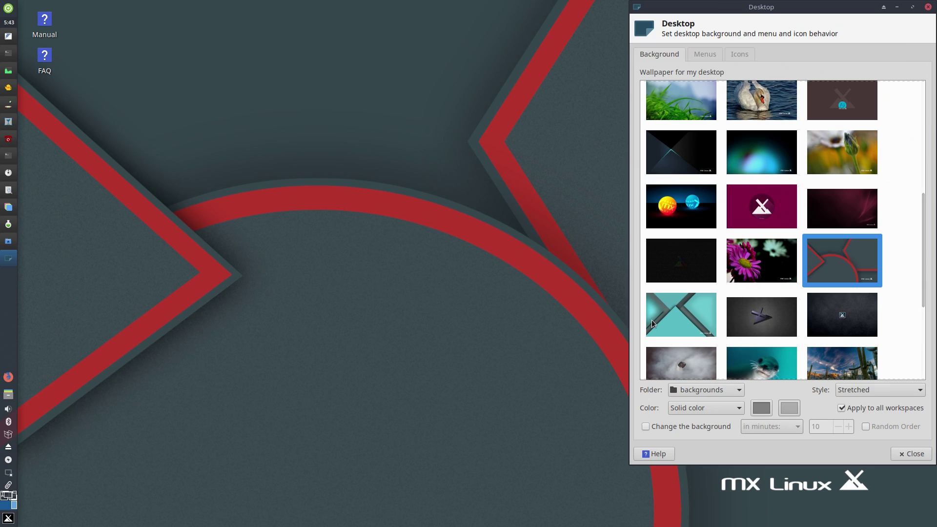
{"action": "scroll", "coordinate": [679, 320], "scroll_direction": "down", "scroll_amount": 4}
{"action": "left_click", "coordinate": [783, 251]}
Step: Launch Synaptic with the root password and start the full upgrade from MX Updater's preview
{"action": "scroll", "coordinate": [780, 252], "scroll_direction": "up", "scroll_amount": 10}
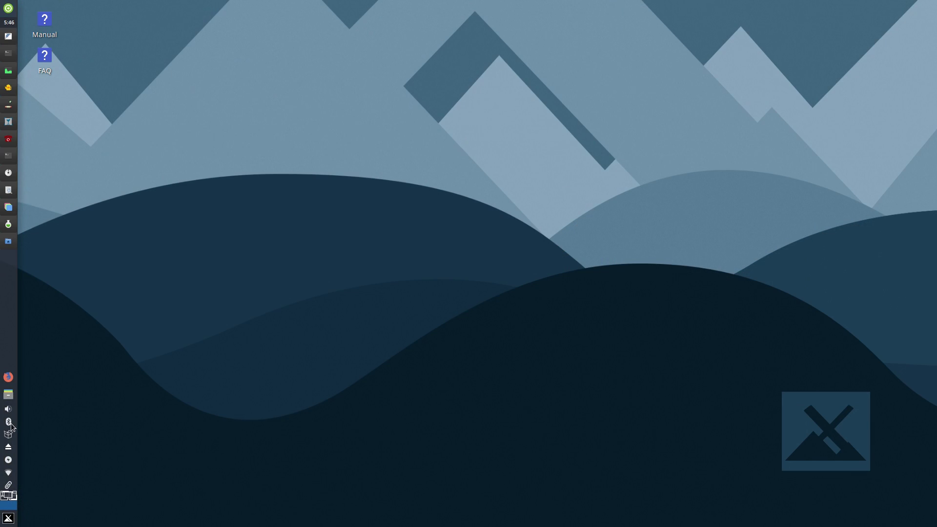
{"action": "left_click", "coordinate": [9, 434]}
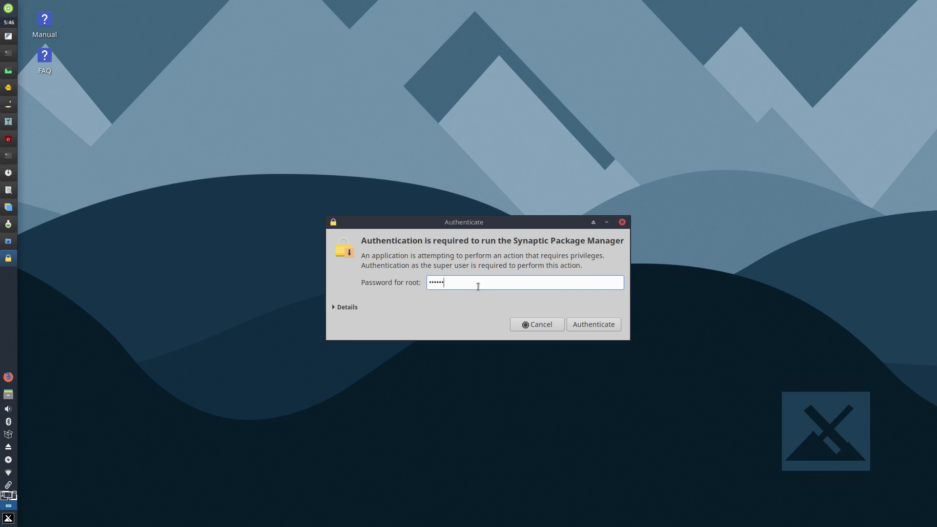
{"action": "key", "text": "Return"}
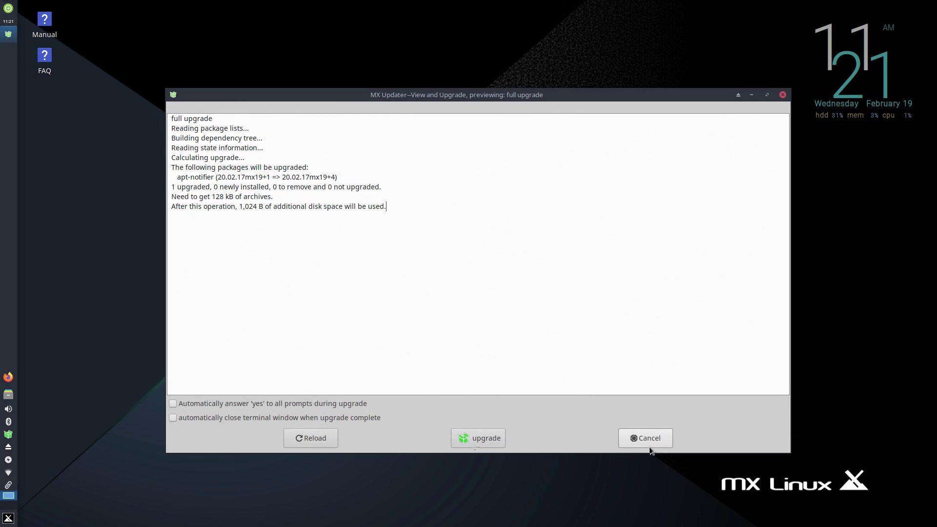
{"action": "left_click", "coordinate": [478, 438]}
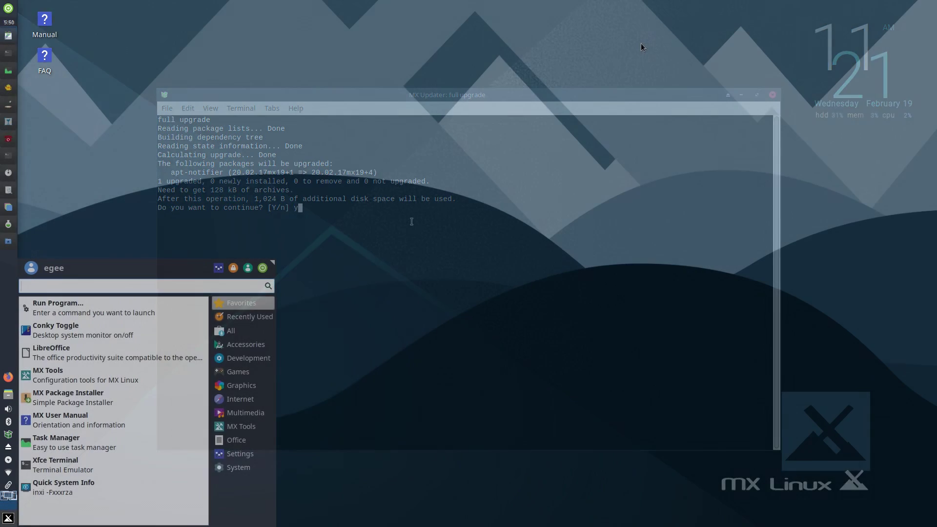
Step: Open MX Tools via 'tools' search, launch Cleanup with the root password, then close it
{"action": "type", "text": "tools"}
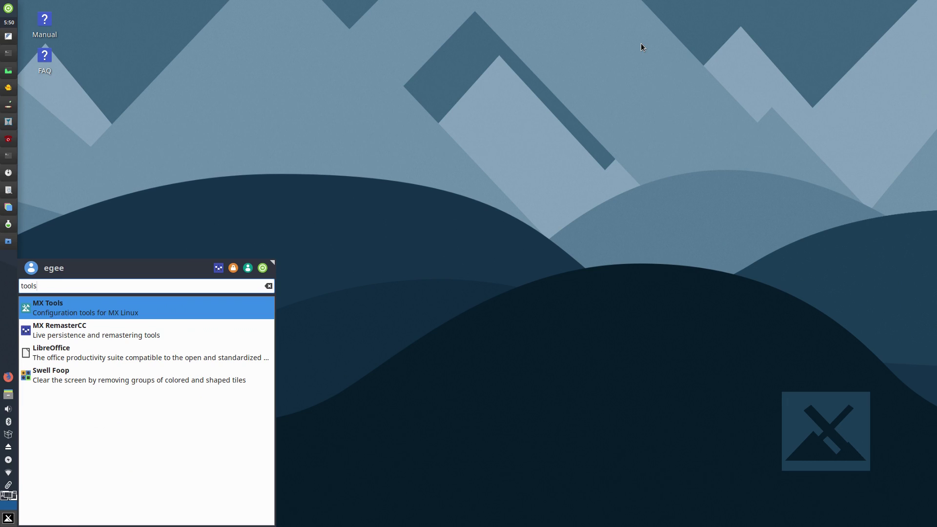
{"action": "key", "text": "Return"}
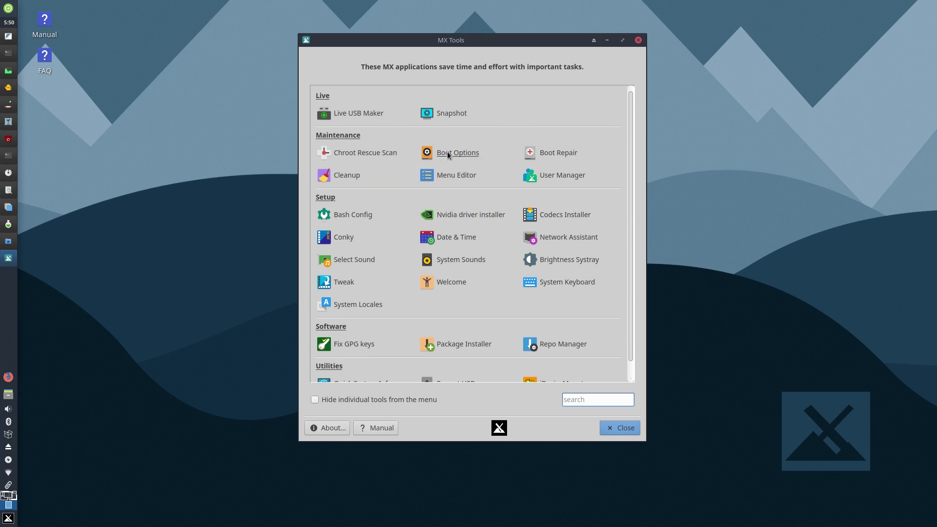
{"action": "left_click", "coordinate": [345, 175]}
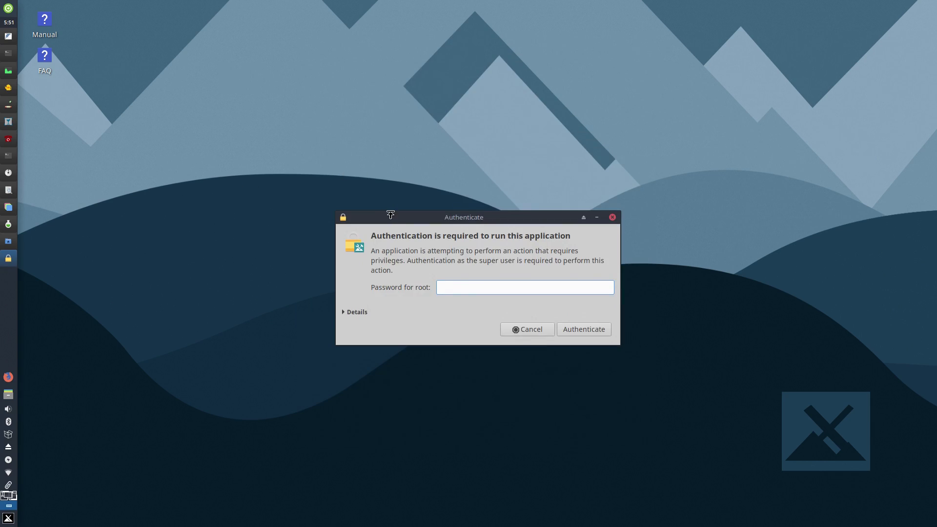
{"action": "key", "text": "Return"}
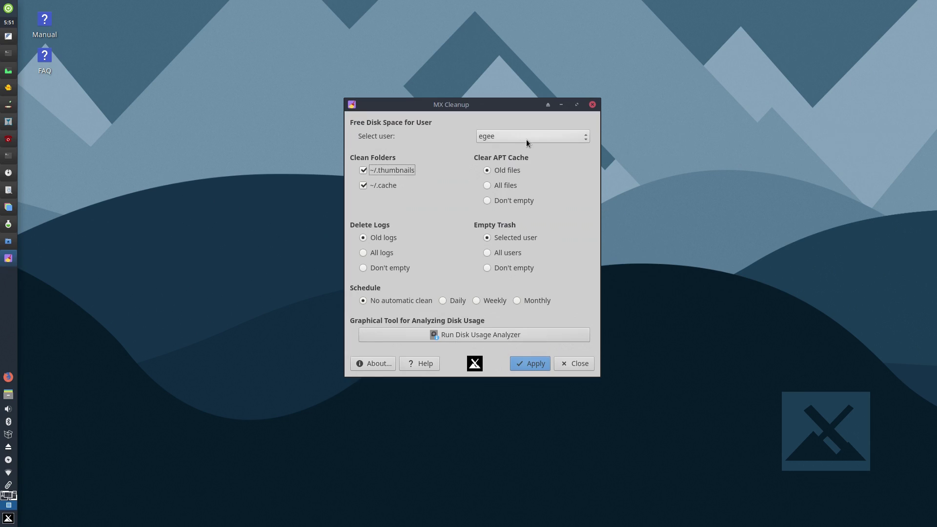
{"action": "left_click", "coordinate": [576, 363]}
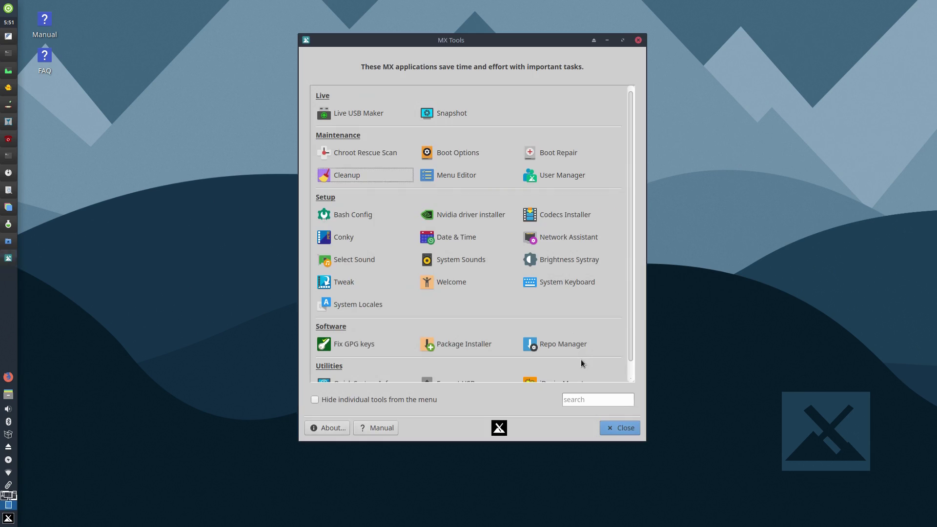
Step: Open Bash Config, scroll its alias list, and close it back to MX Tools
{"action": "left_click", "coordinate": [353, 215]}
{"action": "scroll", "coordinate": [157, 97], "scroll_direction": "down", "scroll_amount": 1}
{"action": "left_click", "coordinate": [218, 221]}
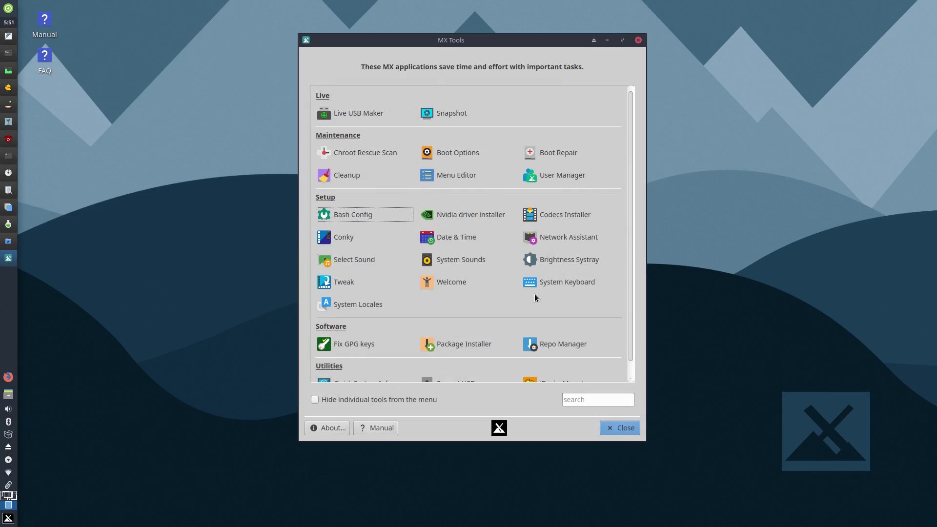
Step: Run Quick System Info, review the report, and close its terminal
{"action": "scroll", "coordinate": [542, 303], "scroll_direction": "down", "scroll_amount": 1}
{"action": "left_click", "coordinate": [335, 368]}
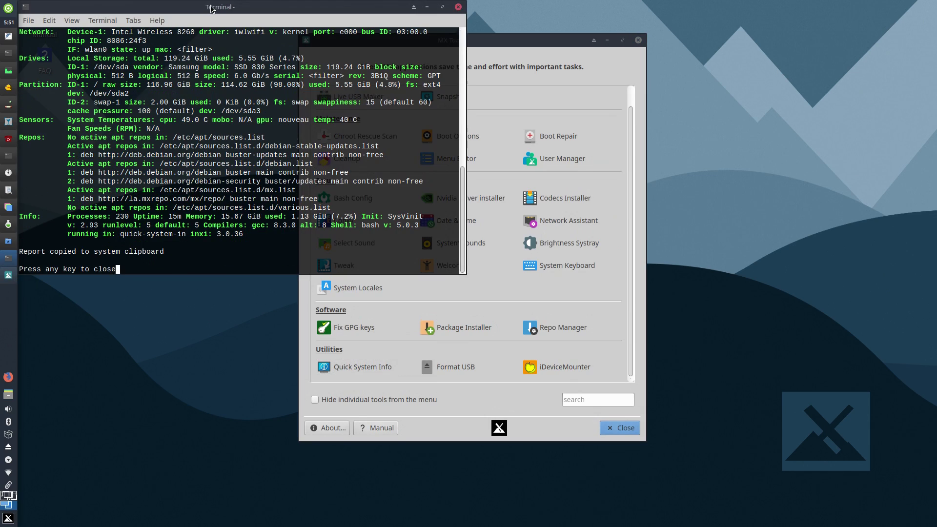
{"action": "scroll", "coordinate": [243, 138], "scroll_direction": "up", "scroll_amount": 4}
{"action": "scroll", "coordinate": [243, 138], "scroll_direction": "down", "scroll_amount": 4}
{"action": "key", "text": "Return"}
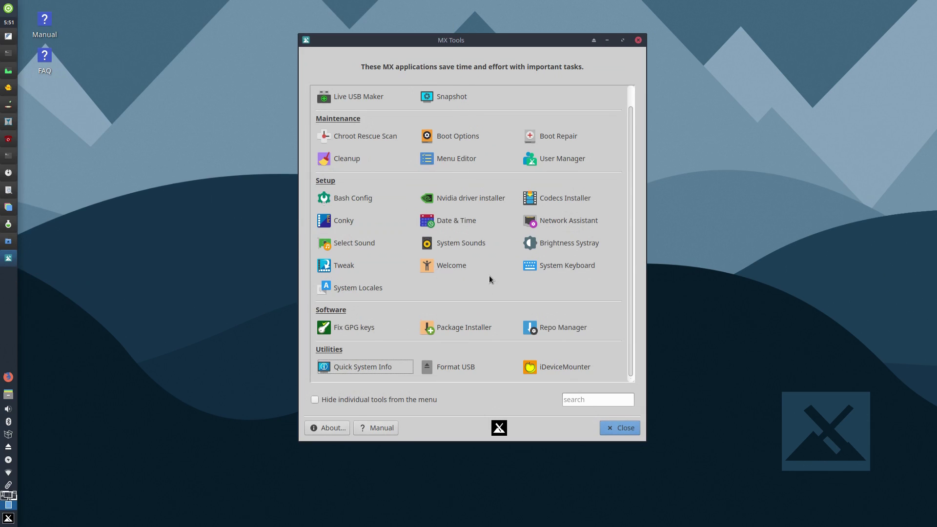
Step: Run the GPG key fixer with the root password and close its terminal
{"action": "left_click", "coordinate": [353, 327]}
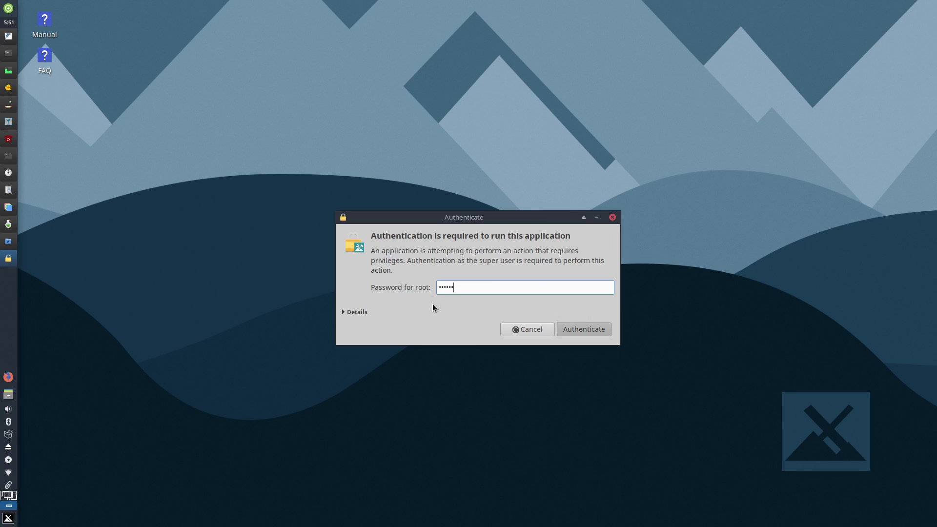
{"action": "key", "text": "Return"}
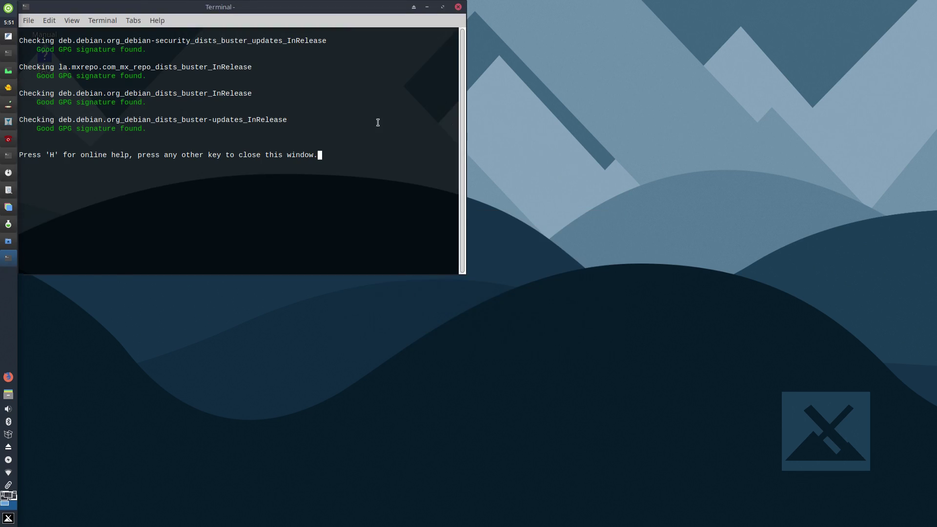
{"action": "key", "text": "Return"}
Step: Open Repo Manager with the root password and view the Debian repos and Individual sources lists
{"action": "left_click", "coordinate": [551, 327]}
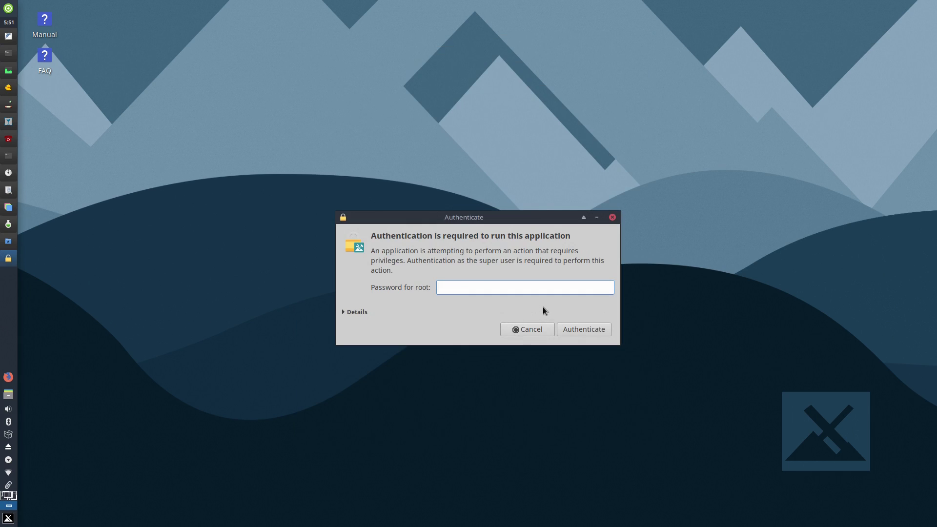
{"action": "key", "text": "Return"}
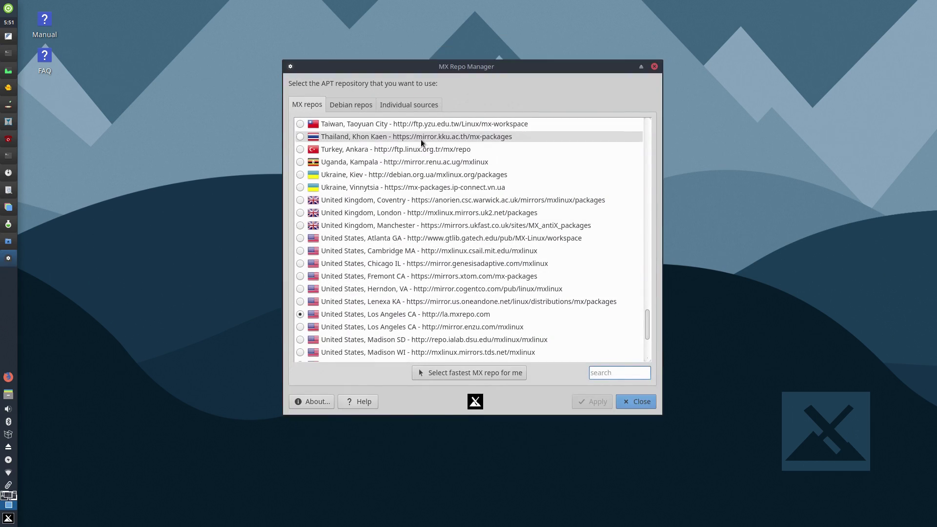
{"action": "left_click", "coordinate": [354, 105]}
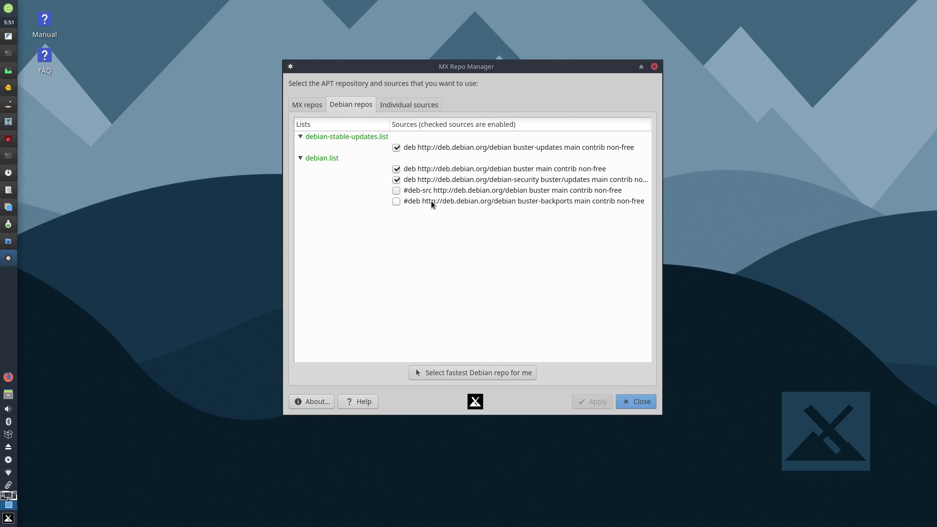
{"action": "left_click", "coordinate": [397, 108]}
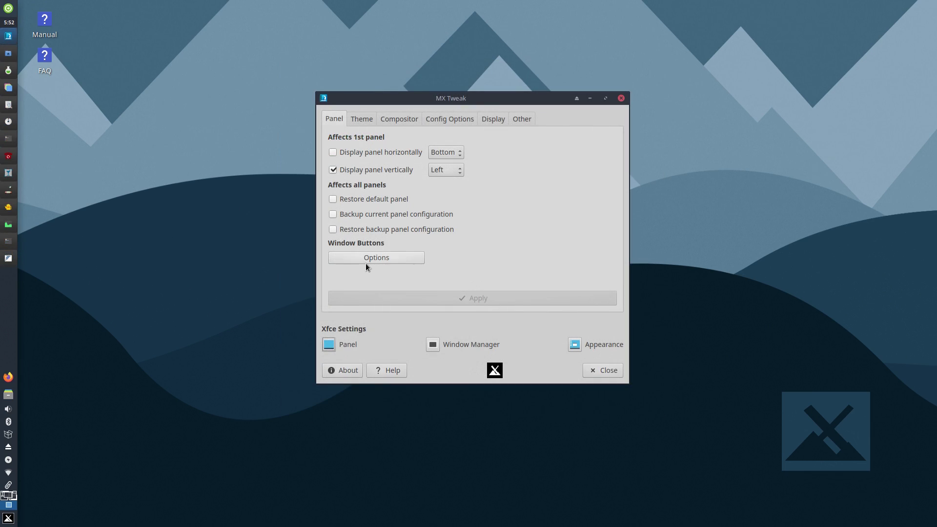
Step: Toggle window button labels and handle on and off, leaving flat window buttons enabled
{"action": "left_click", "coordinate": [365, 261]}
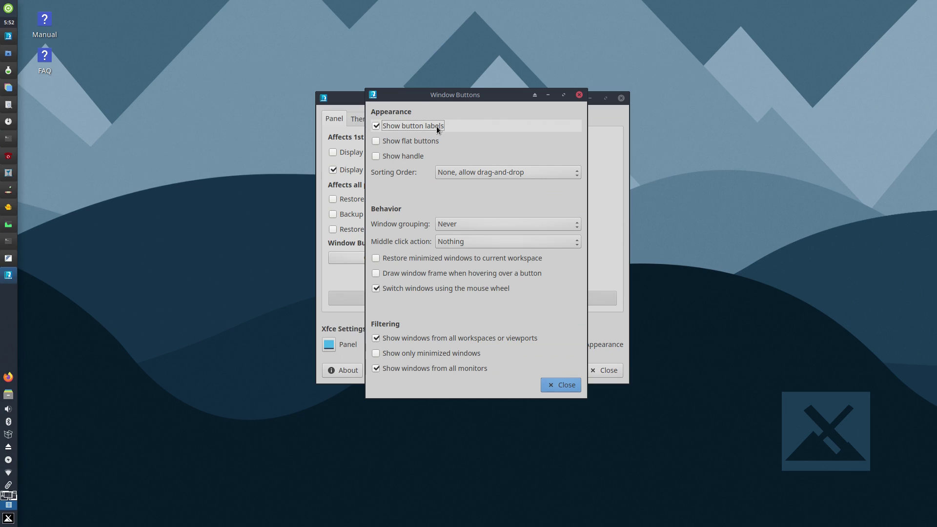
{"action": "left_click", "coordinate": [436, 126]}
{"action": "left_click", "coordinate": [436, 126]}
{"action": "left_click", "coordinate": [416, 156]}
{"action": "left_click", "coordinate": [415, 156]}
{"action": "left_click", "coordinate": [415, 145]}
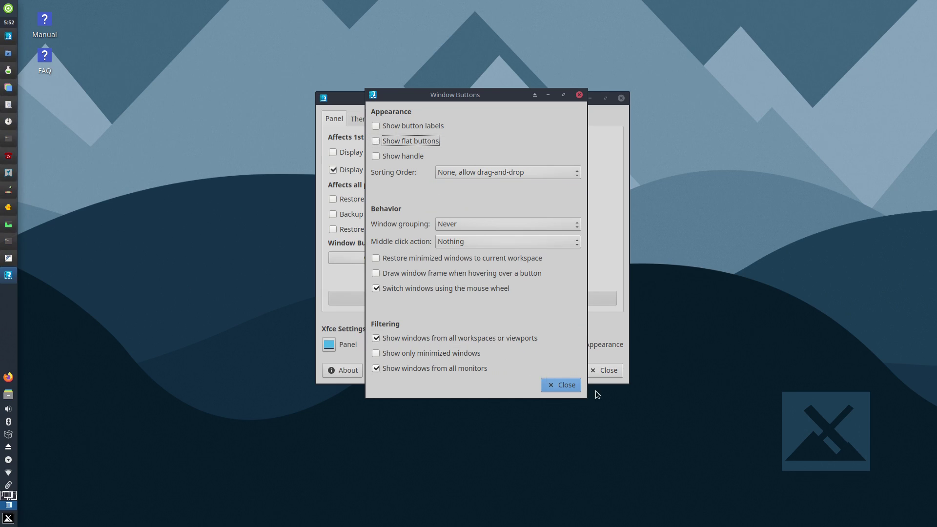
{"action": "left_click", "coordinate": [555, 389]}
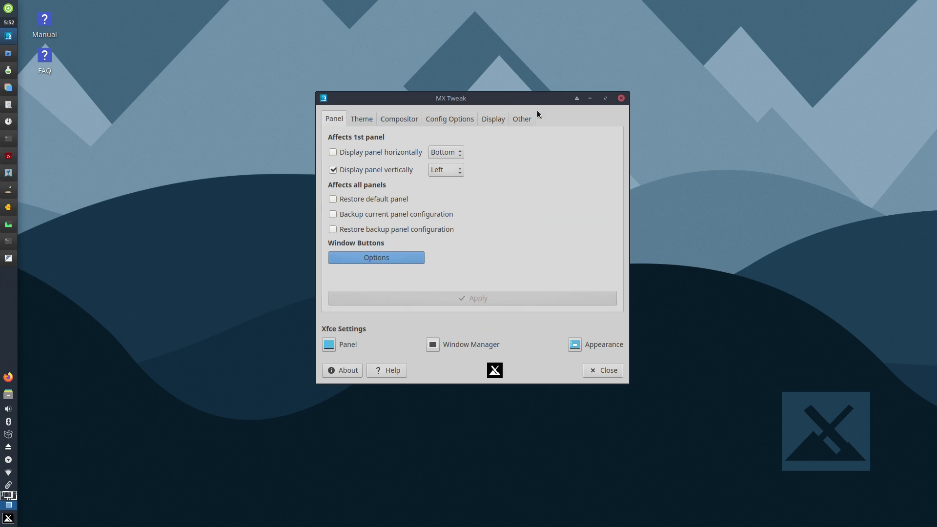
Step: Review the Other, Display and Config Options tabs, then apply a horizontal panel
{"action": "left_click", "coordinate": [522, 119]}
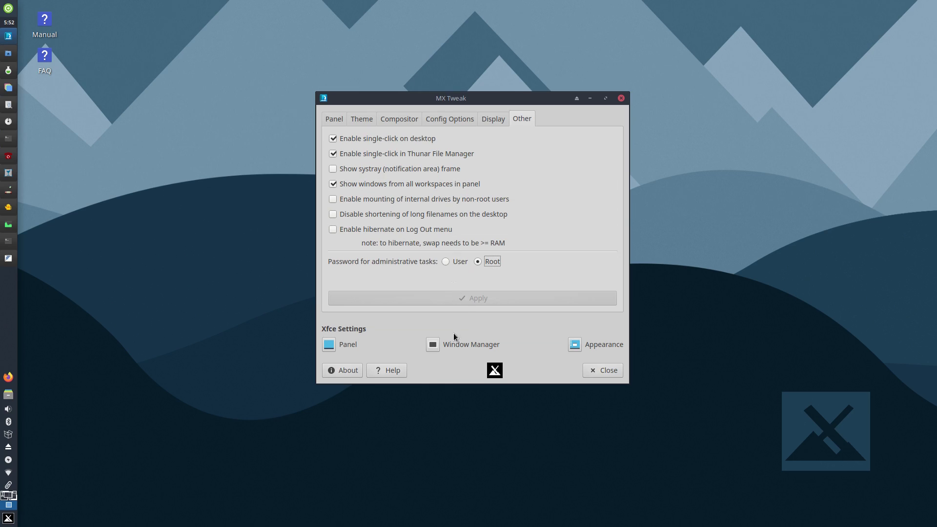
{"action": "left_click", "coordinate": [492, 120]}
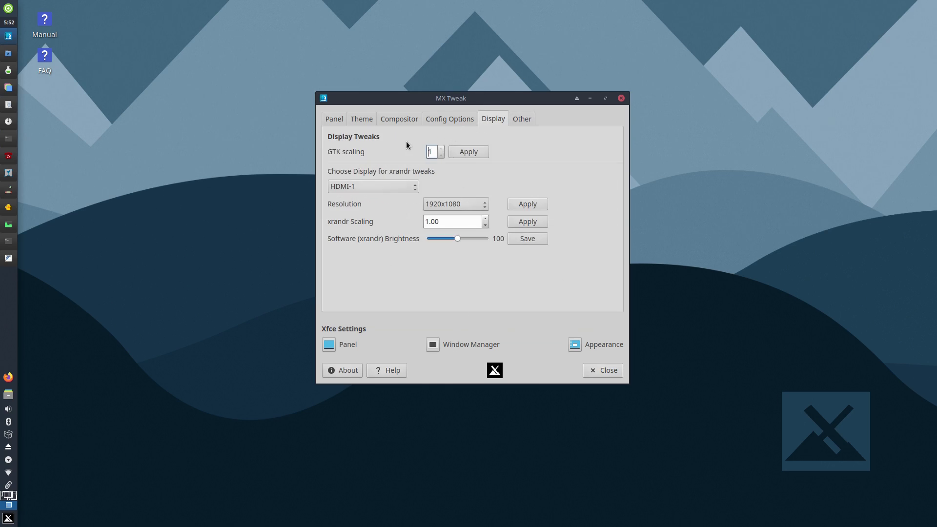
{"action": "left_click", "coordinate": [461, 121]}
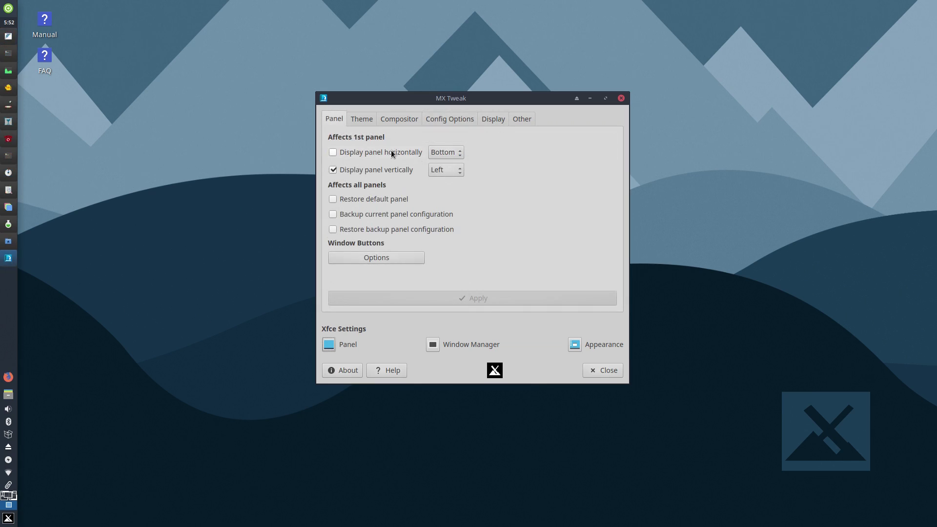
{"action": "left_click", "coordinate": [391, 150]}
{"action": "left_click", "coordinate": [478, 301]}
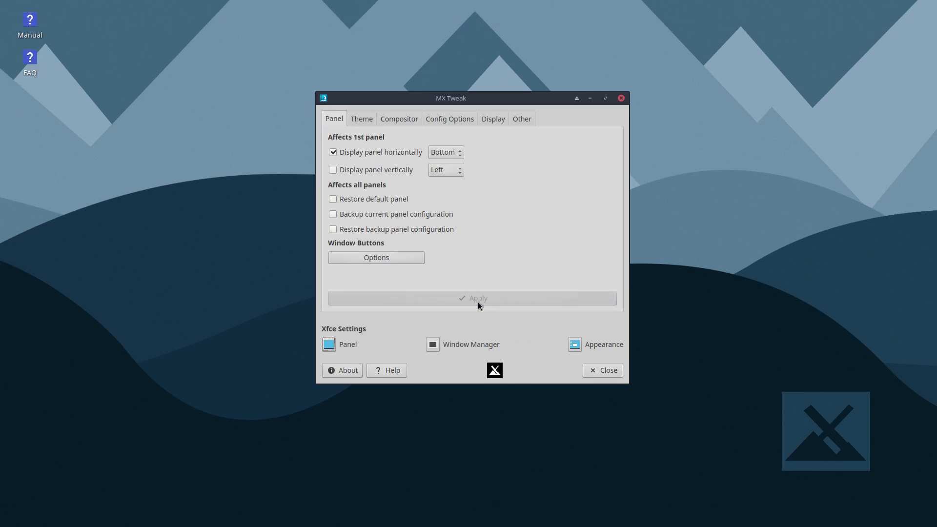
Step: Apply the 'Nichi (use with vertical panel)' theme set in MX Tweak
{"action": "left_click", "coordinate": [7, 518]}
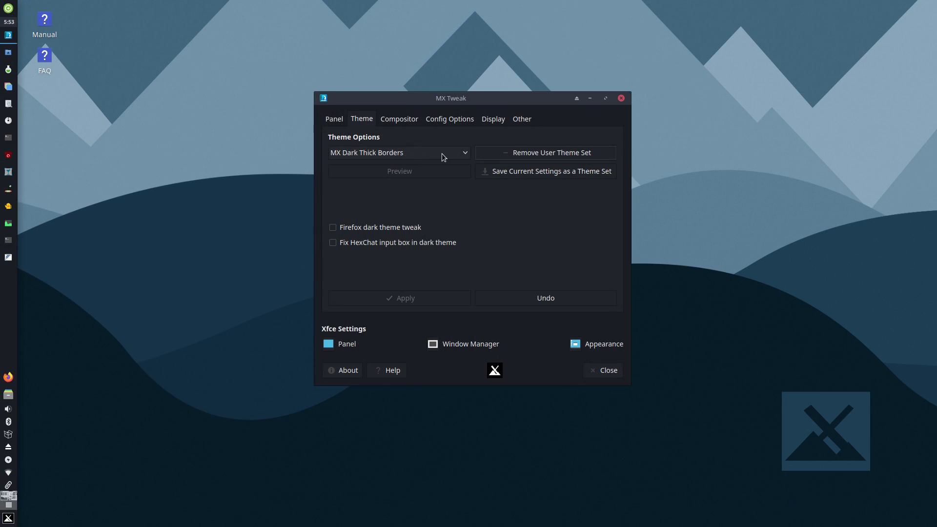
{"action": "left_click", "coordinate": [441, 154]}
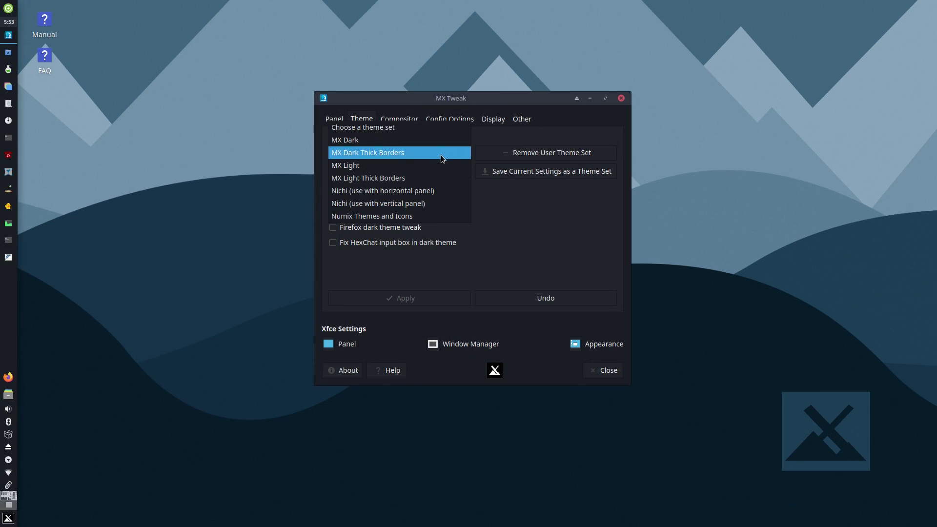
{"action": "left_click", "coordinate": [422, 204]}
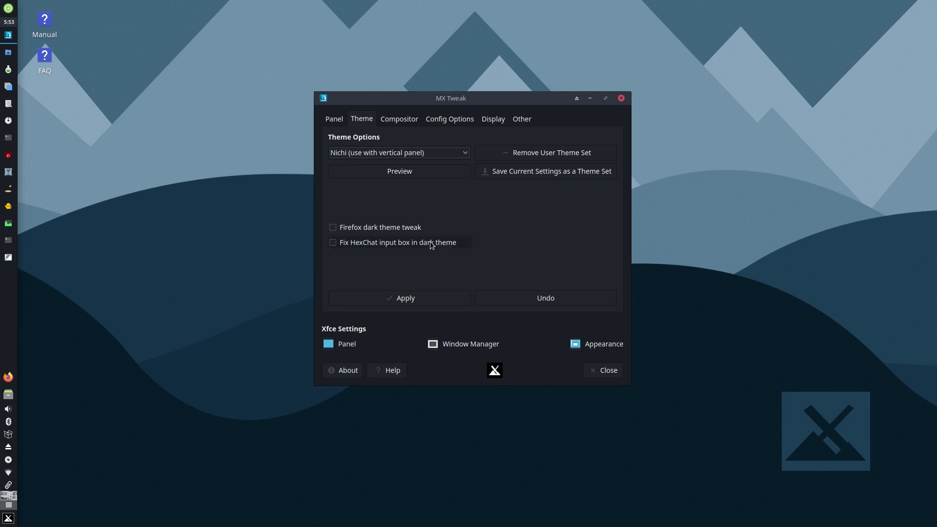
{"action": "left_click", "coordinate": [433, 291]}
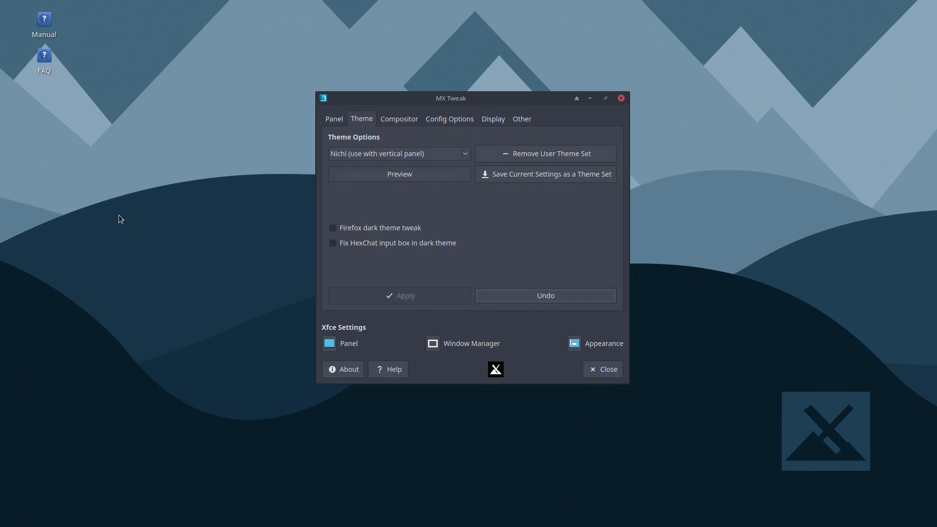
{"action": "left_click", "coordinate": [390, 154]}
Step: Run the Nvidia driver installer with the root password, answer 1, and confirm installing driver 418.74
{"action": "left_click", "coordinate": [377, 71]}
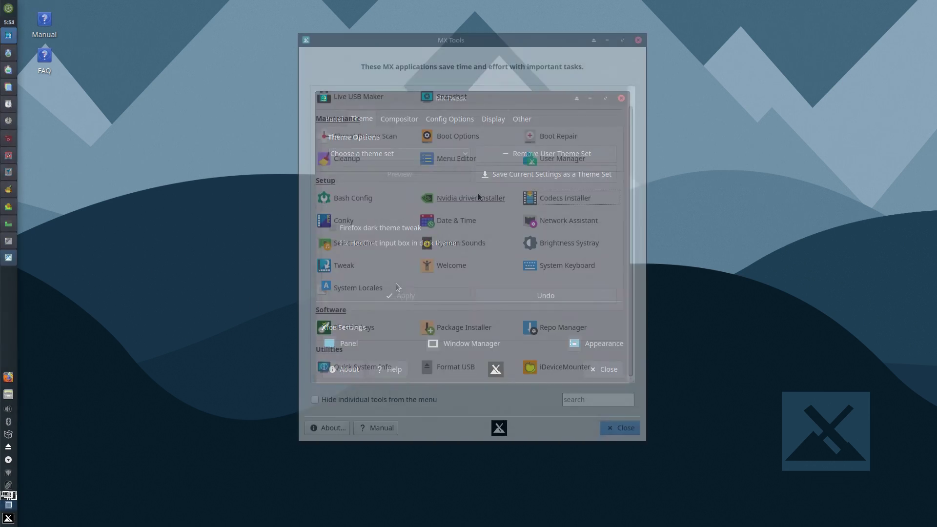
{"action": "left_click", "coordinate": [478, 192]}
{"action": "left_click", "coordinate": [170, 77]}
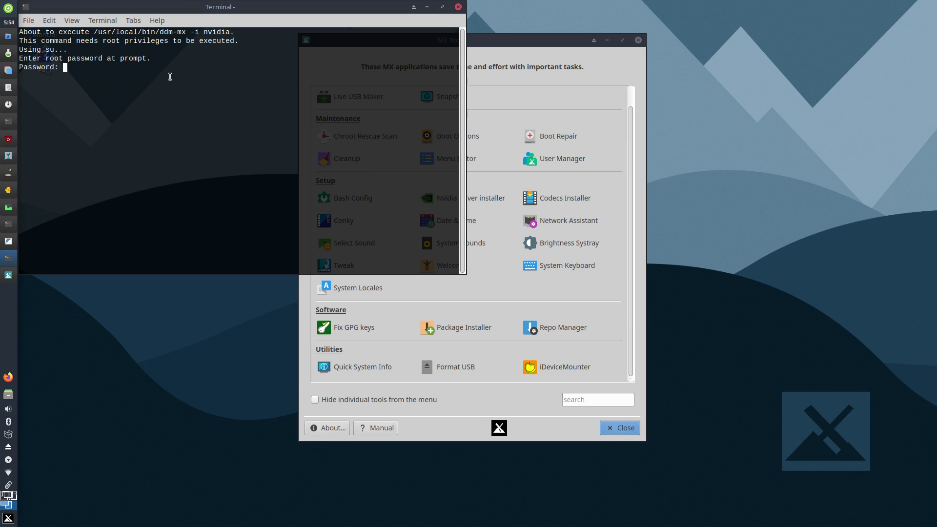
{"action": "key", "text": "Return"}
{"action": "key", "text": "End"}
{"action": "type", "text": "1"}
{"action": "type", "text": "2"}
{"action": "key", "text": "Return"}
{"action": "type", "text": "1"}
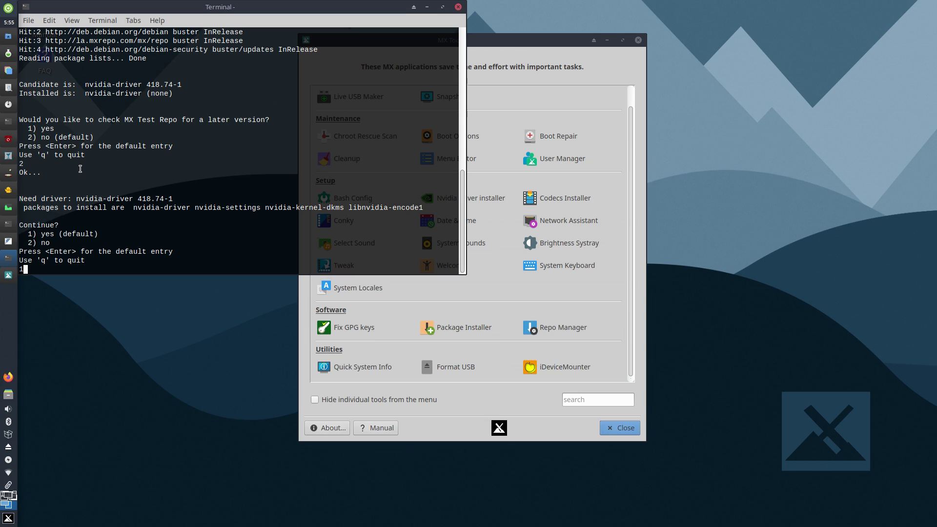
{"action": "key", "text": "Return"}
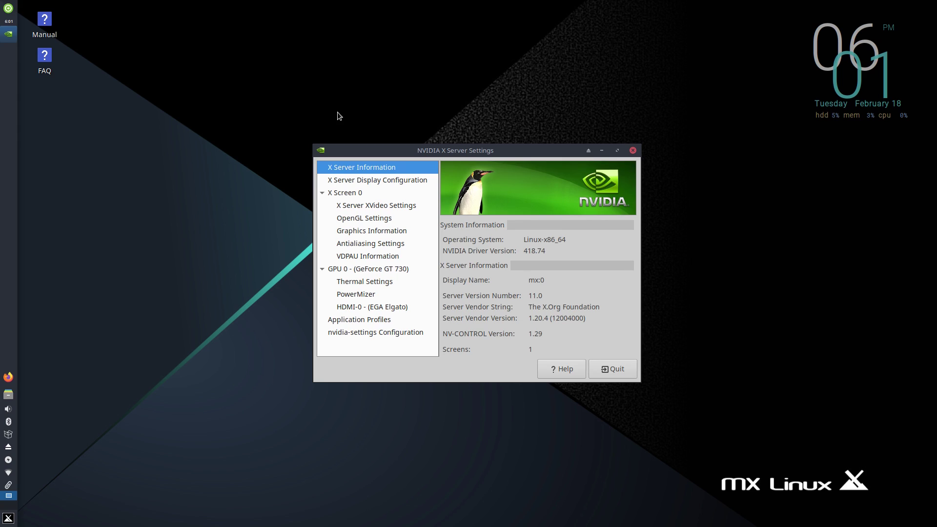
Step: Quit NVIDIA X Server Settings, confirm the 'Really quit?' prompt, and bring up the application menu
{"action": "left_click", "coordinate": [613, 368]}
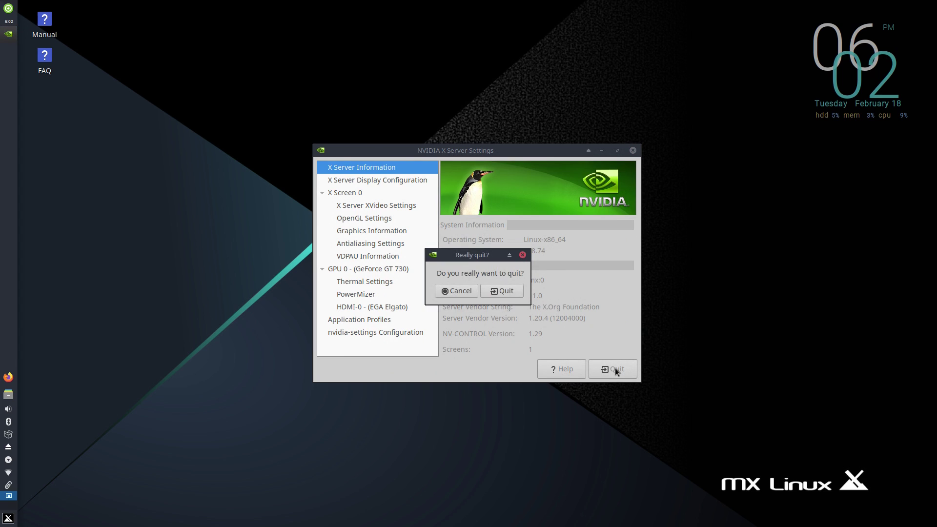
{"action": "left_click", "coordinate": [501, 291]}
{"action": "key", "text": "super"}
Step: Launch Terminal Emulator from a 'term' search, enlarge its text and run systemd-analyze
{"action": "type", "text": "term"}
{"action": "key", "text": "Return"}
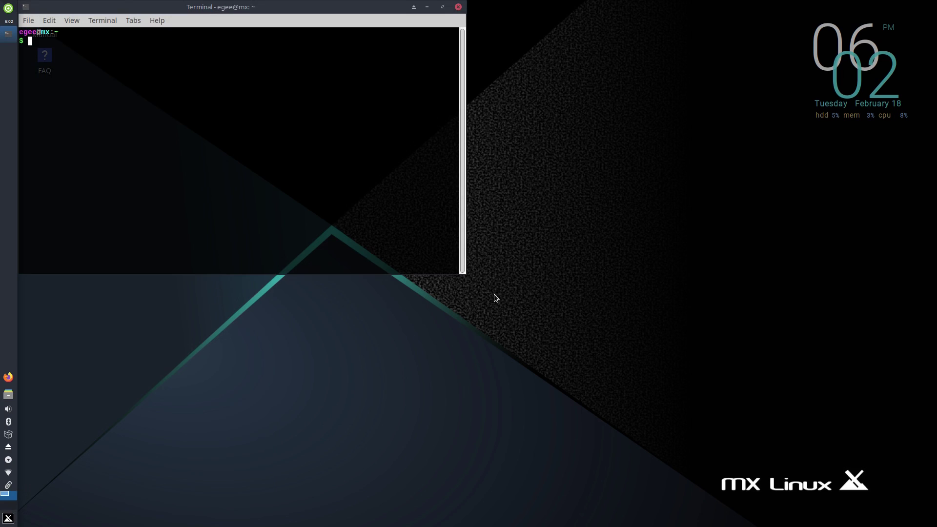
{"action": "key", "text": "ctrl+plus"}
{"action": "key", "text": "ctrl+plus"}
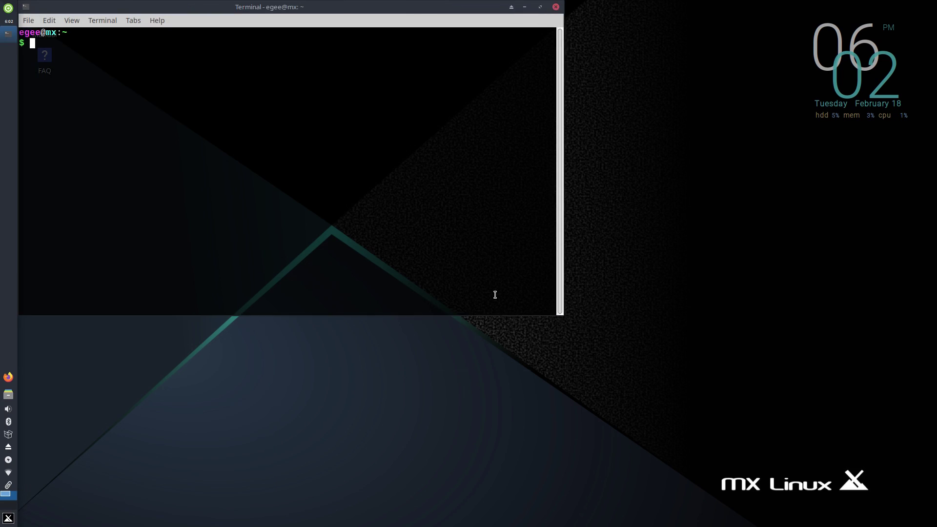
{"action": "type", "text": "systemd-analyze"}
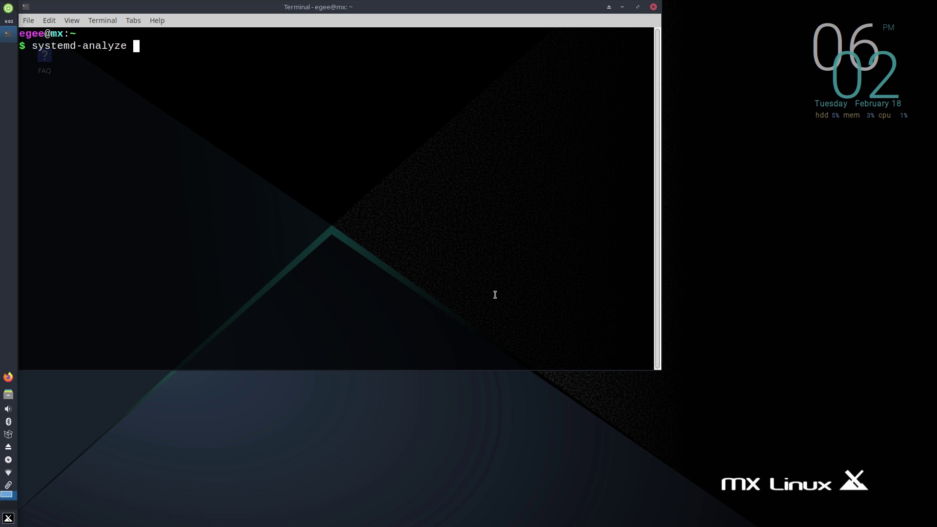
{"action": "key", "text": "Return"}
Step: Run neofetch, then maximize the terminal, clear it, rerun neofetch and enlarge the font
{"action": "left_click_drag", "start_coordinate": [397, 7], "coordinate": [514, 43]}
{"action": "type", "text": "neofetch"}
{"action": "key", "text": "Return"}
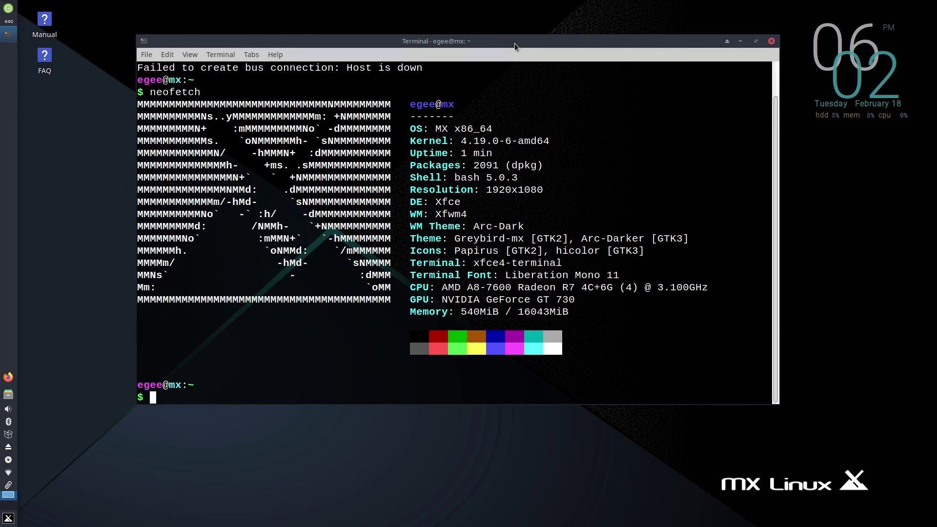
{"action": "double_click", "coordinate": [514, 42]}
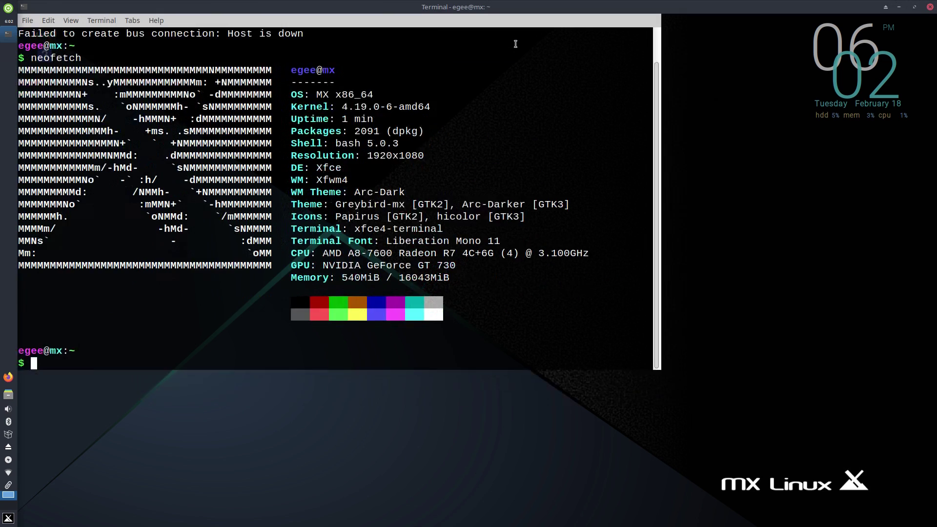
{"action": "type", "text": "clear"}
{"action": "key", "text": "Return"}
{"action": "type", "text": "neofetch"}
{"action": "key", "text": "Return"}
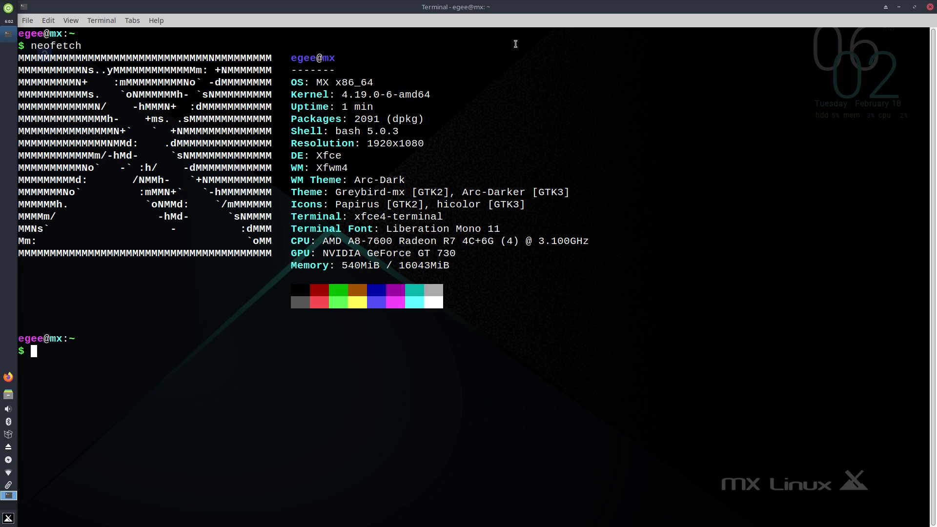
{"action": "key", "text": "ctrl+plus"}
{"action": "key", "text": "ctrl+plus"}
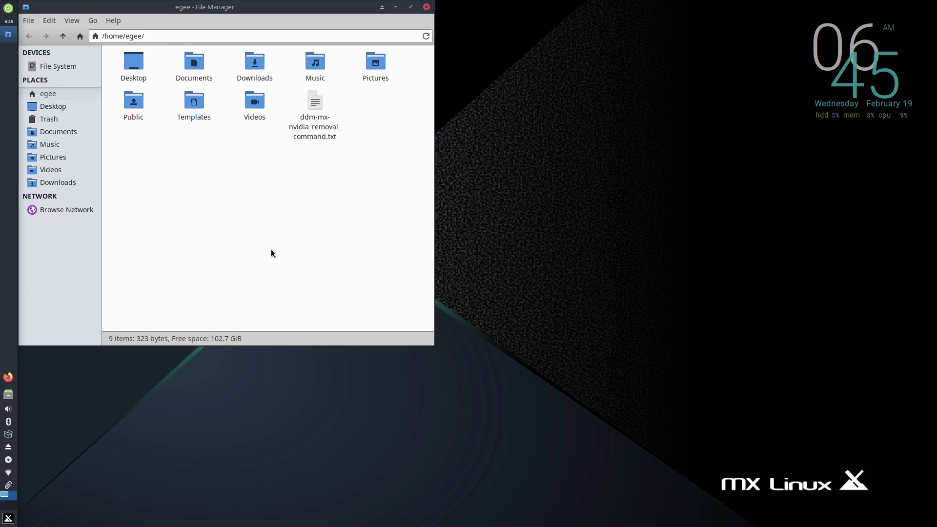
Step: Browse the 16 GB Volume in Thunar, recentre the window, then close the file manager
{"action": "left_click", "coordinate": [54, 76]}
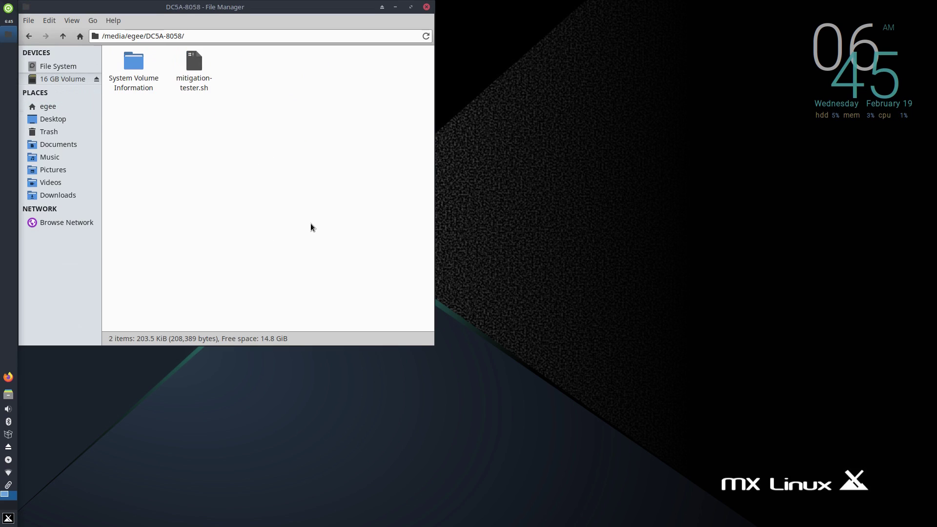
{"action": "left_click_drag", "start_coordinate": [295, 7], "coordinate": [457, 30]}
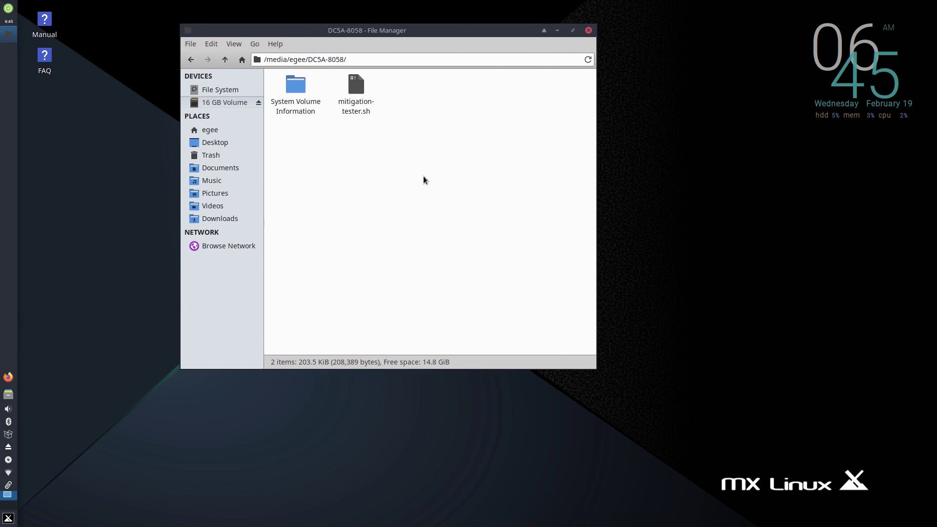
{"action": "right_click", "coordinate": [368, 152]}
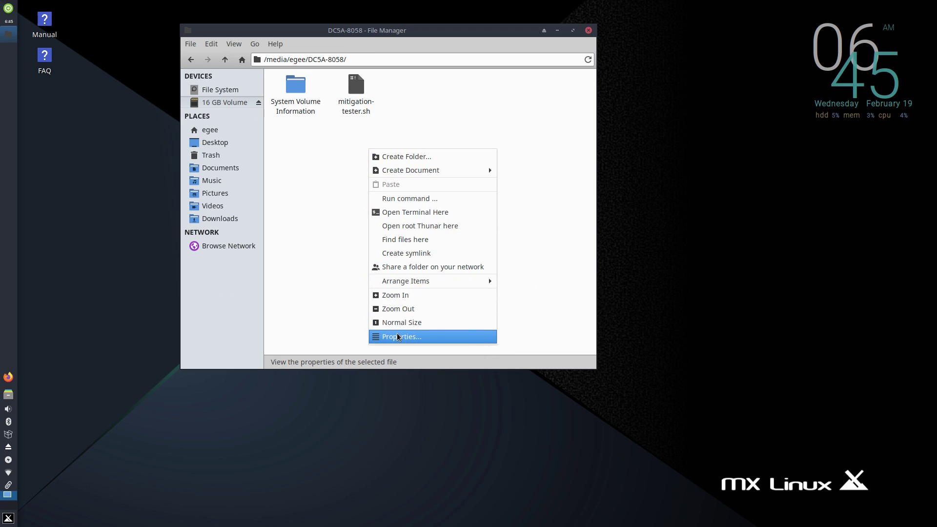
{"action": "left_click", "coordinate": [333, 163]}
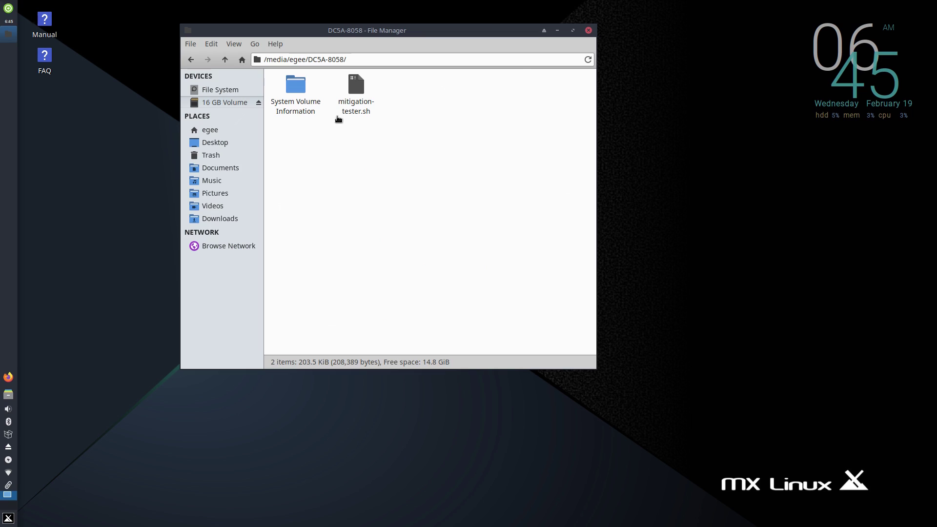
{"action": "left_click", "coordinate": [588, 30]}
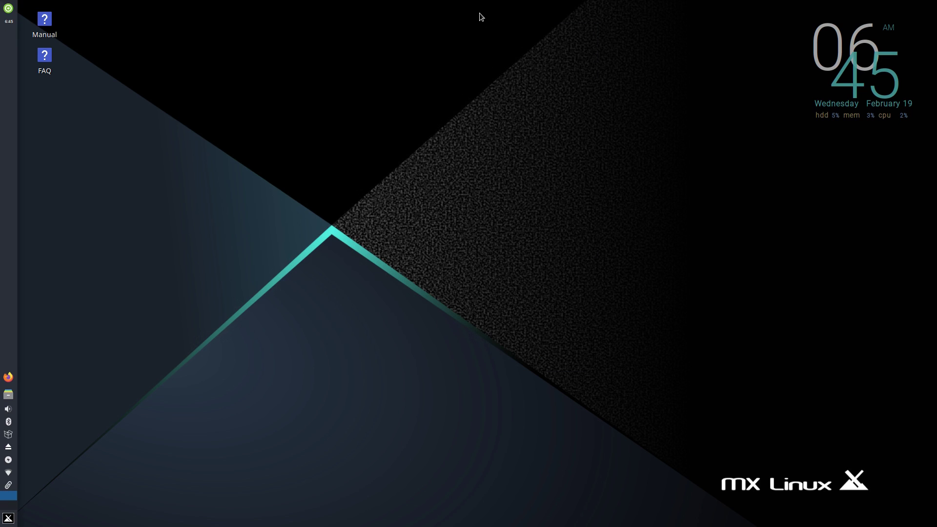
Step: Eject the 16 GB Volume and browse to the Media/archive folder
{"action": "left_click", "coordinate": [8, 397]}
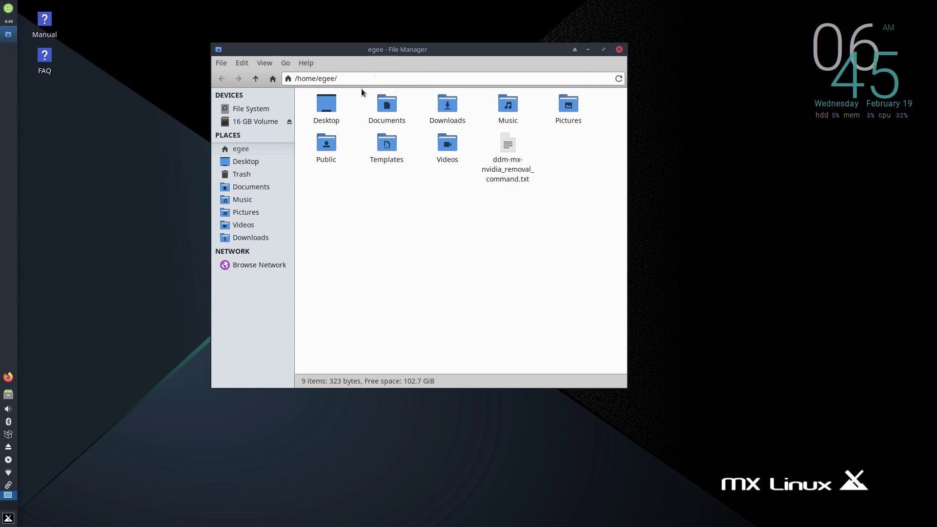
{"action": "left_click", "coordinate": [289, 122]}
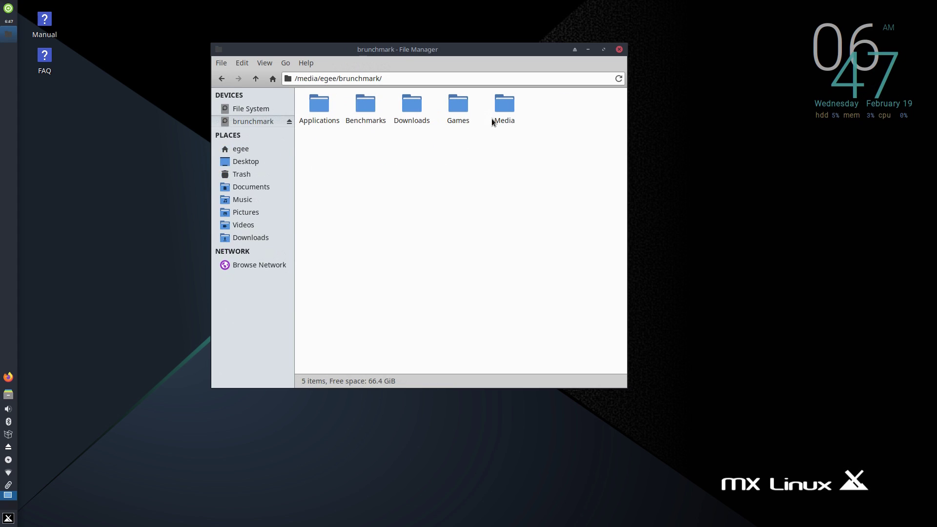
{"action": "double_click", "coordinate": [503, 113]}
{"action": "left_click", "coordinate": [310, 109]}
{"action": "double_click", "coordinate": [310, 108]}
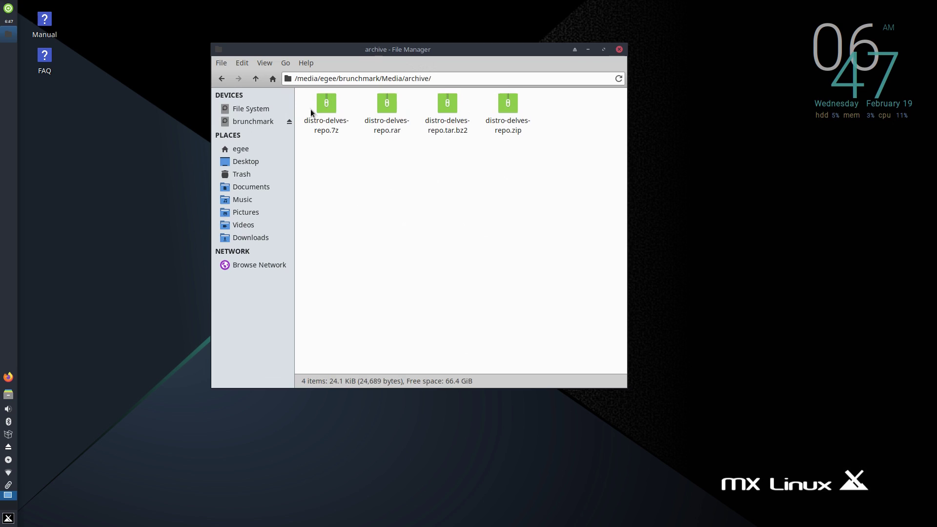
Step: Open and close distro-delves-repo .7z, .rar, .tar.bz2 and .zip in Archive Manager
{"action": "left_click", "coordinate": [507, 108]}
{"action": "double_click", "coordinate": [336, 115]}
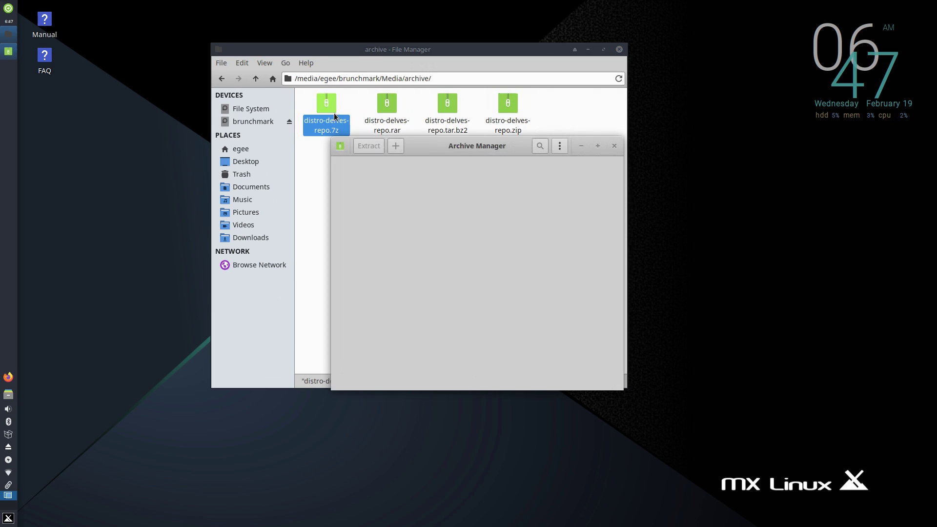
{"action": "left_click", "coordinate": [614, 145]}
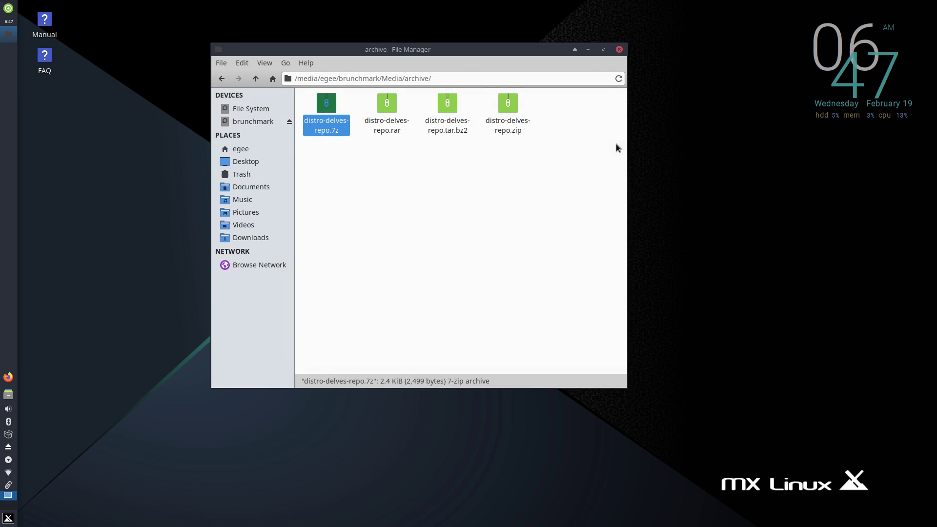
{"action": "double_click", "coordinate": [388, 123]}
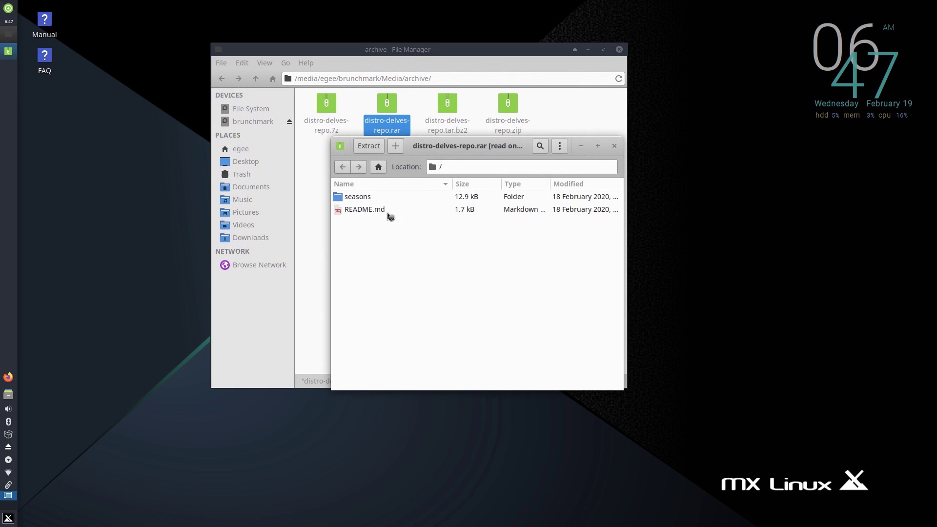
{"action": "left_click", "coordinate": [614, 146]}
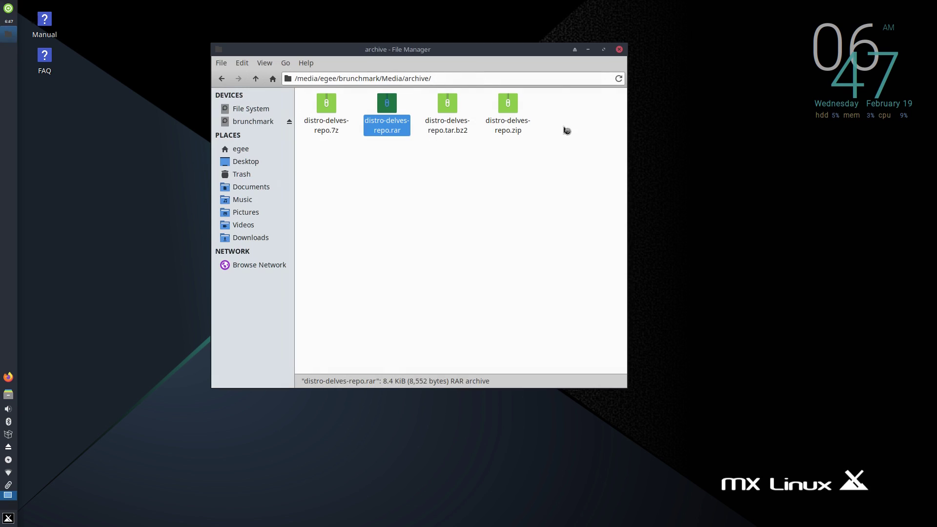
{"action": "double_click", "coordinate": [447, 105]}
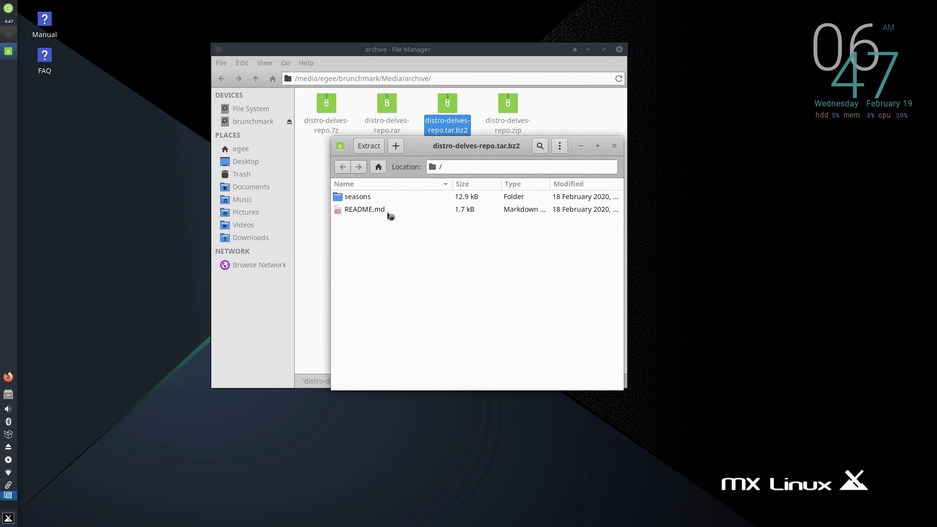
{"action": "left_click", "coordinate": [614, 145]}
{"action": "double_click", "coordinate": [507, 103]}
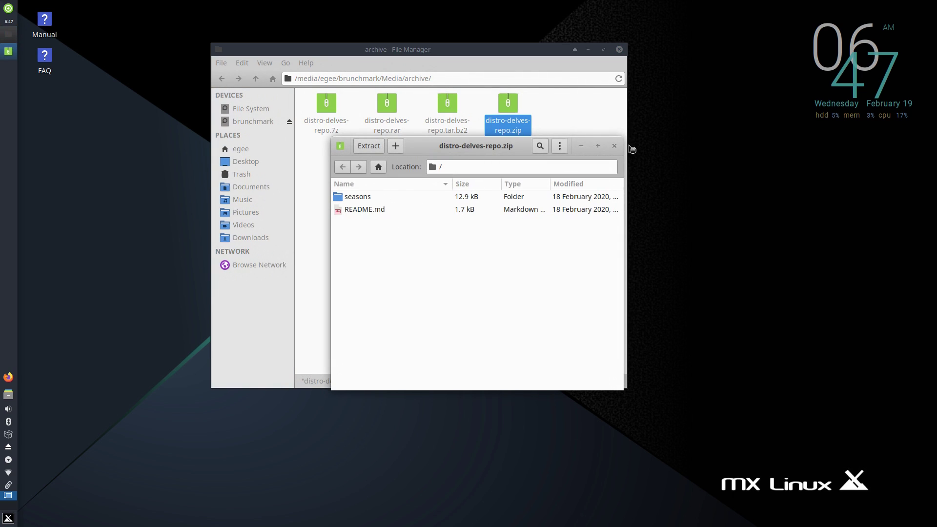
{"action": "left_click", "coordinate": [614, 146]}
Step: Extract README.md from distro-delves-repo.rar into the archive folder
{"action": "left_click", "coordinate": [391, 112]}
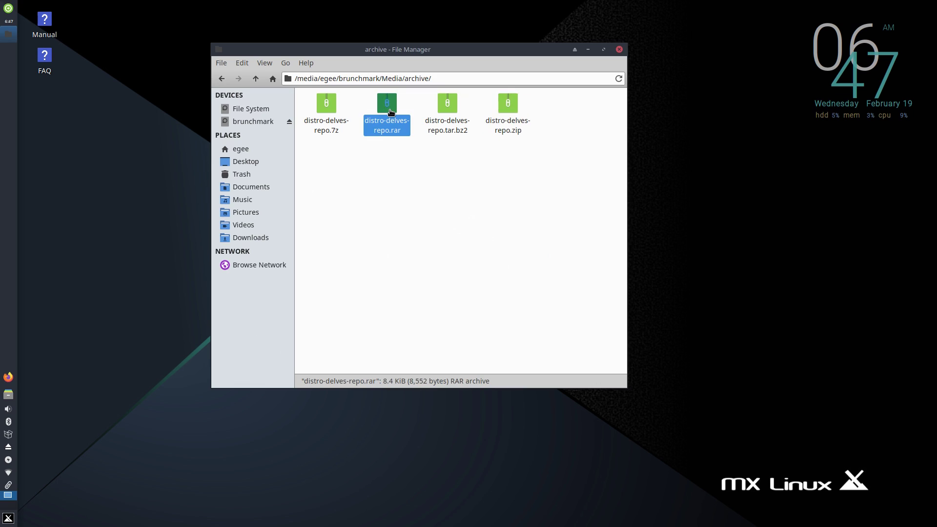
{"action": "double_click", "coordinate": [390, 112]}
{"action": "left_click_drag", "start_coordinate": [366, 210], "coordinate": [318, 209]}
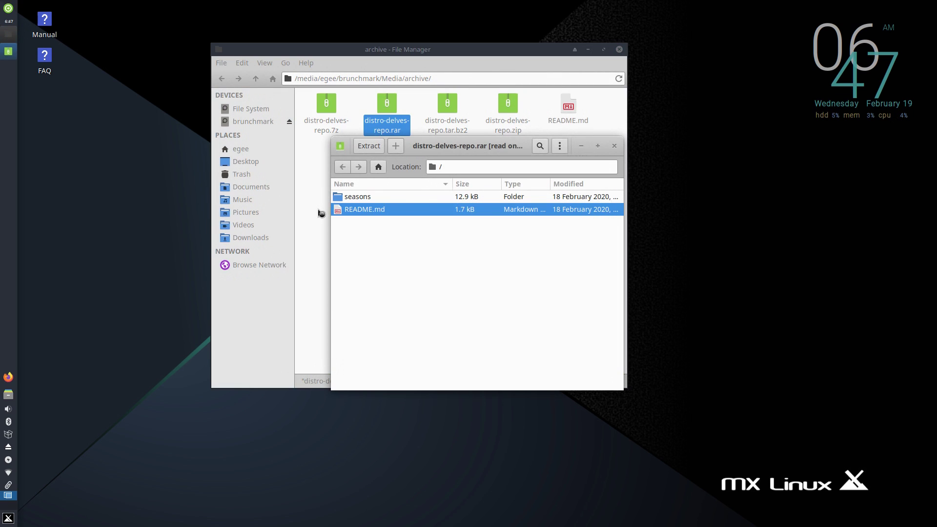
{"action": "left_click", "coordinate": [614, 146]}
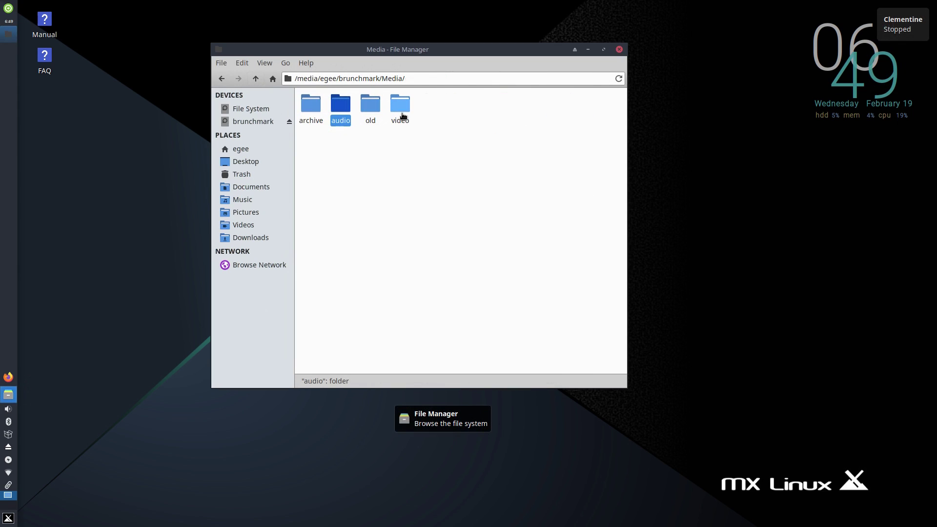
Step: Play the pdxretrogamingexpo .avi, .flv and .mp4 samples in VLC, then the ogg podcast episode
{"action": "double_click", "coordinate": [403, 116]}
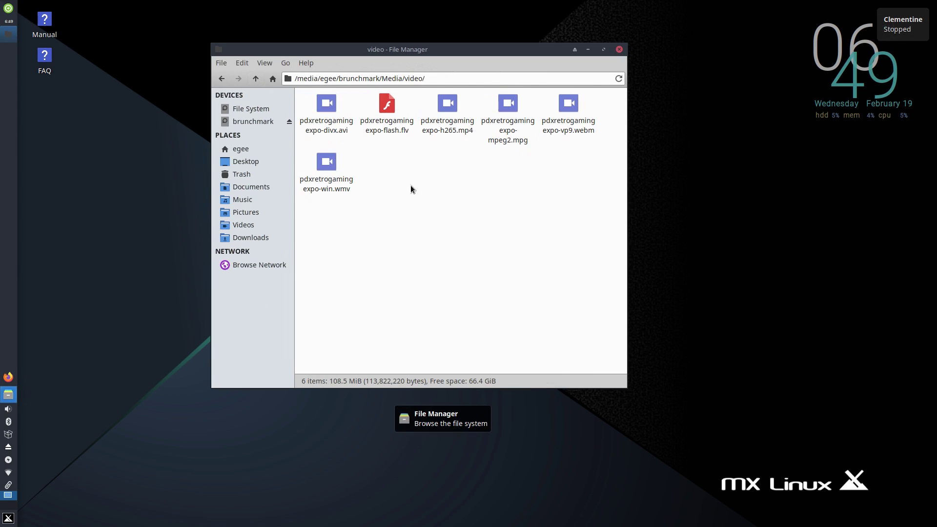
{"action": "double_click", "coordinate": [322, 119]}
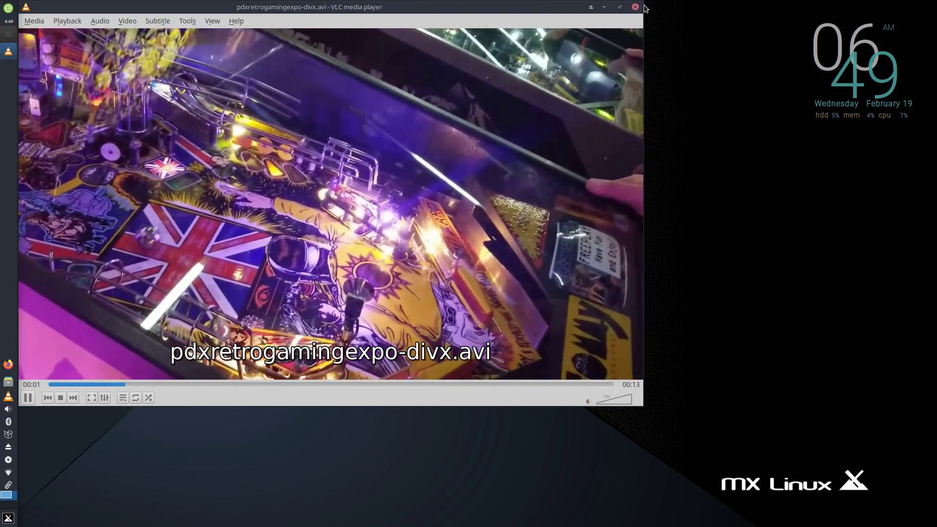
{"action": "left_click", "coordinate": [635, 7]}
{"action": "double_click", "coordinate": [386, 125]}
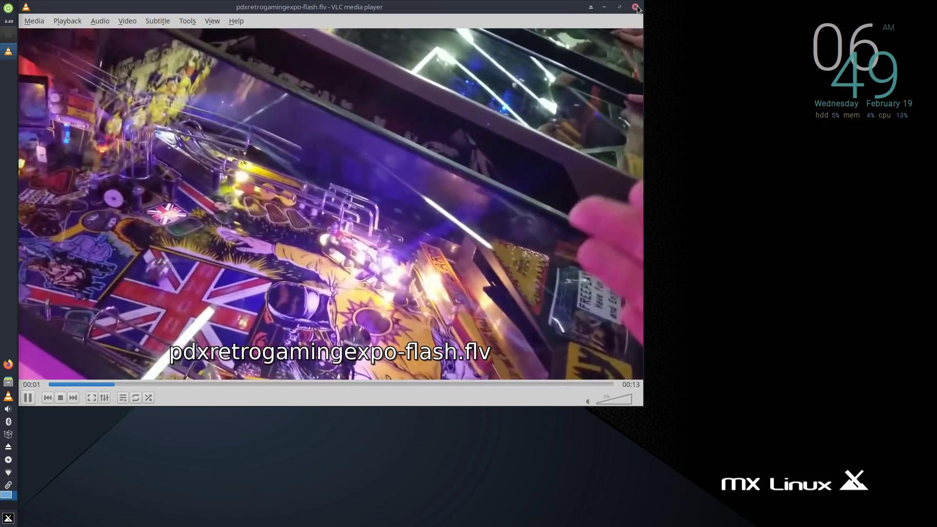
{"action": "left_click", "coordinate": [635, 7]}
{"action": "double_click", "coordinate": [447, 125]}
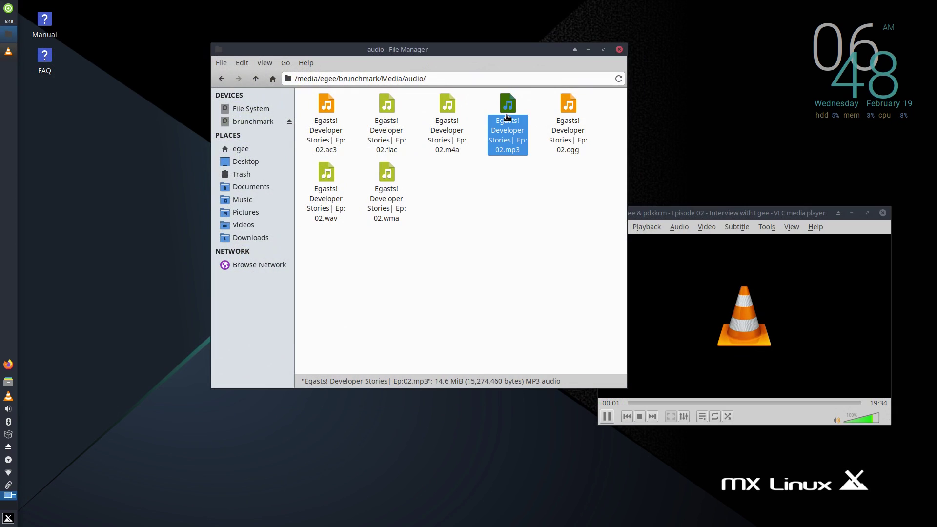
{"action": "double_click", "coordinate": [569, 108]}
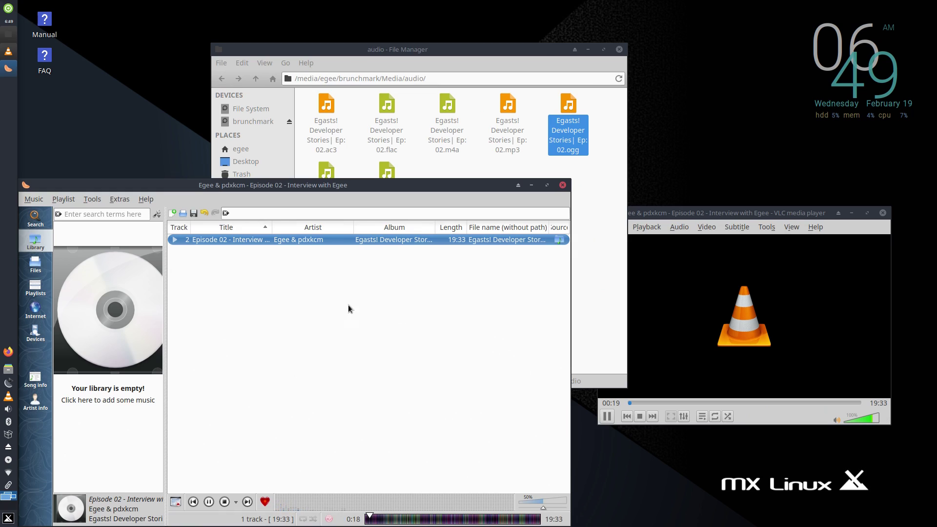
Step: Close both media player windows and clear the selection in the Applications folder
{"action": "left_click", "coordinate": [563, 185]}
{"action": "left_click", "coordinate": [883, 213]}
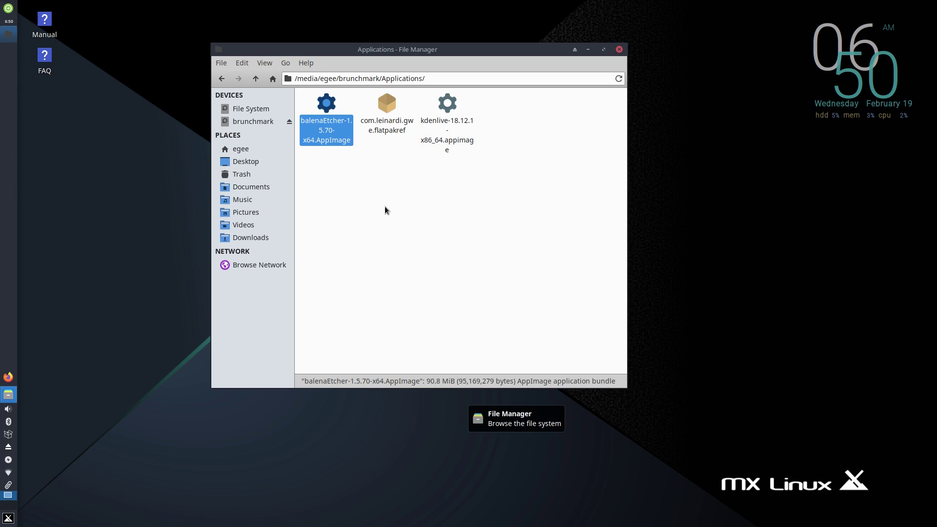
{"action": "left_click", "coordinate": [383, 211]}
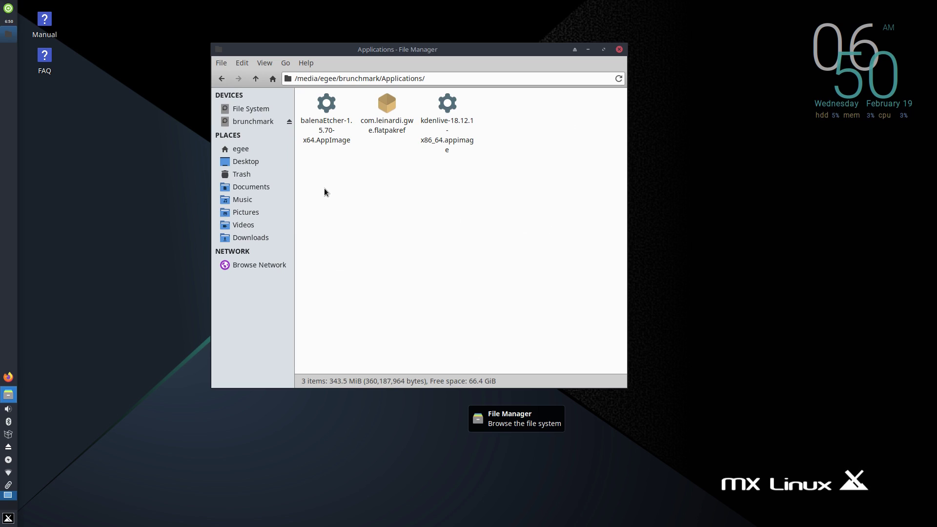
Step: Run ./balenaEtcher-1.5.70-x64.AppImage from a terminal opened with F4 in Applications
{"action": "key", "text": "F4"}
{"action": "type", "text": "./ba"}
{"action": "key", "text": "Tab"}
{"action": "key", "text": "Return"}
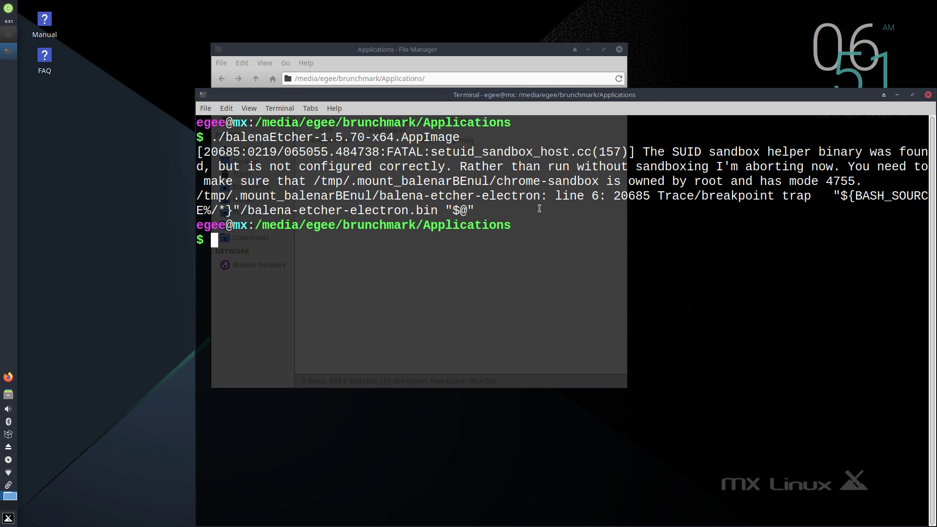
Step: Close the terminal and open the com.leinardi.gwe flatpakref in FeatherPad
{"action": "key", "text": "ctrl+d"}
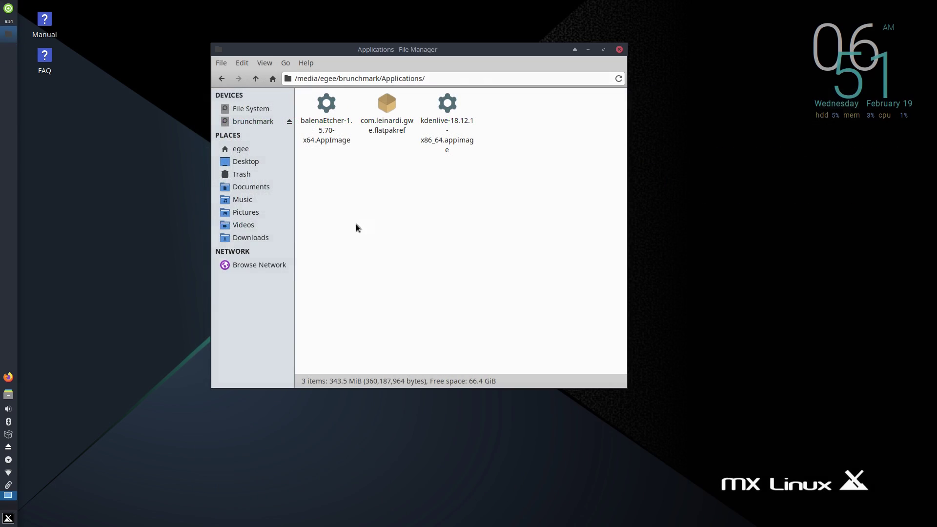
{"action": "double_click", "coordinate": [386, 107]}
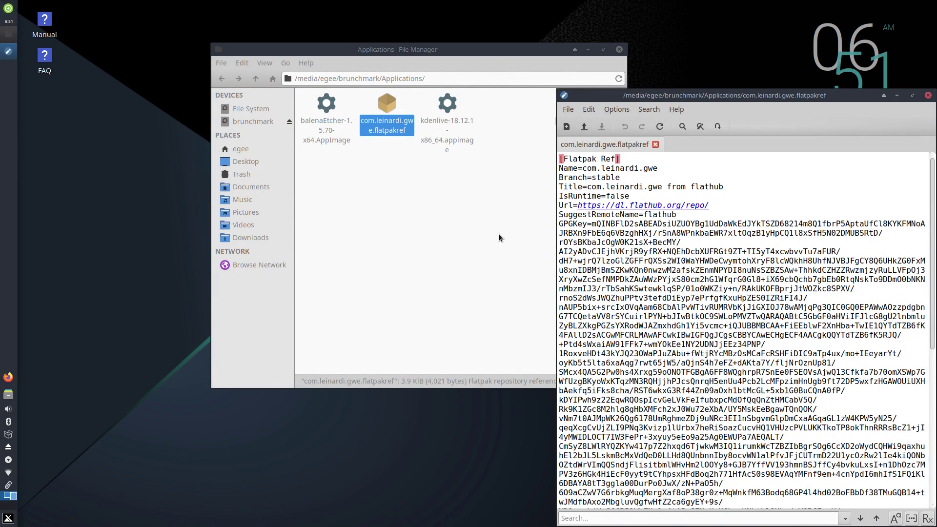
{"action": "left_click_drag", "start_coordinate": [713, 99], "coordinate": [625, 32]}
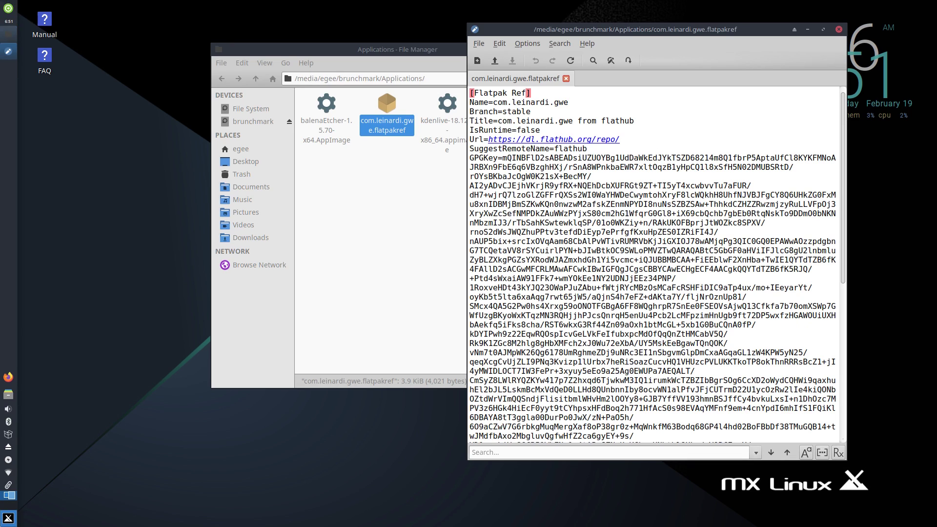
Step: Run 'flatpak list' and bare 'flatpak' in a new terminal
{"action": "left_click", "coordinate": [8, 518]}
{"action": "type", "text": "term"}
{"action": "key", "text": "Return"}
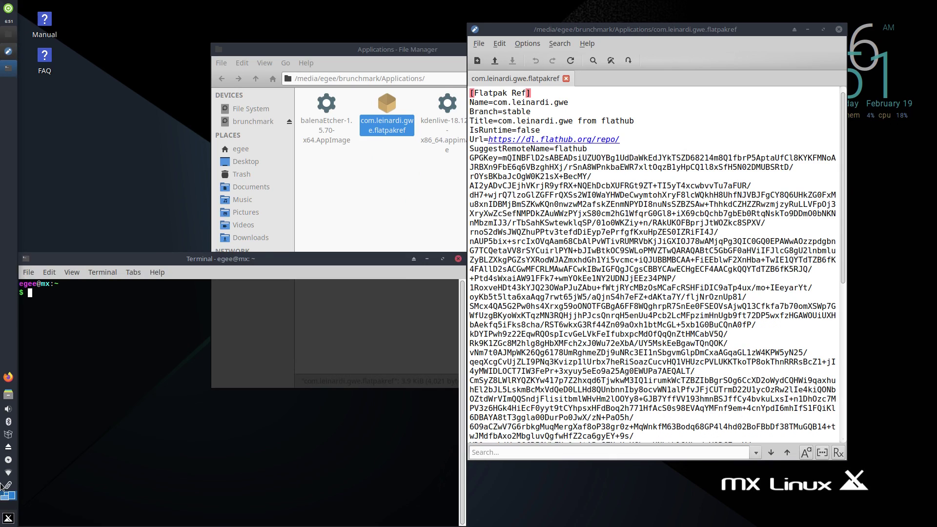
{"action": "type", "text": "flatpa"}
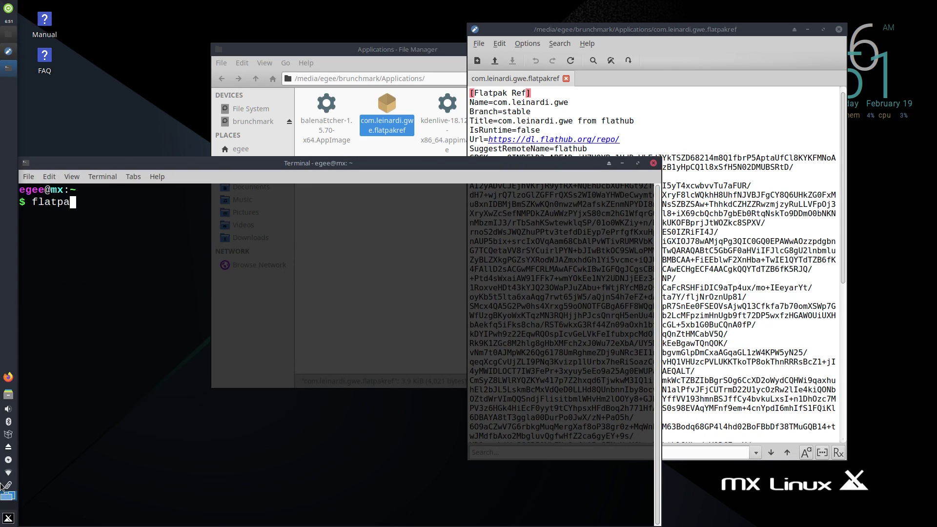
{"action": "type", "text": "k list"}
{"action": "key", "text": "Return"}
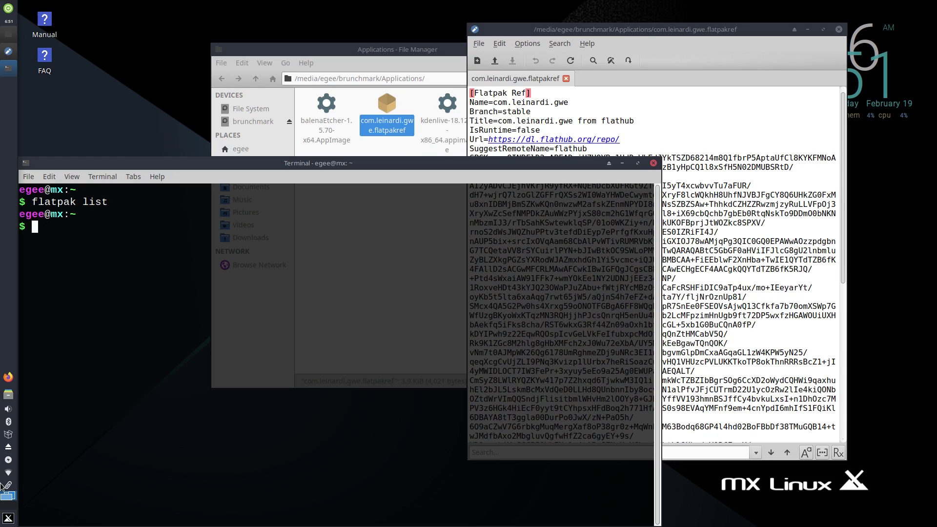
{"action": "type", "text": "flatpak"}
{"action": "key", "text": "Return"}
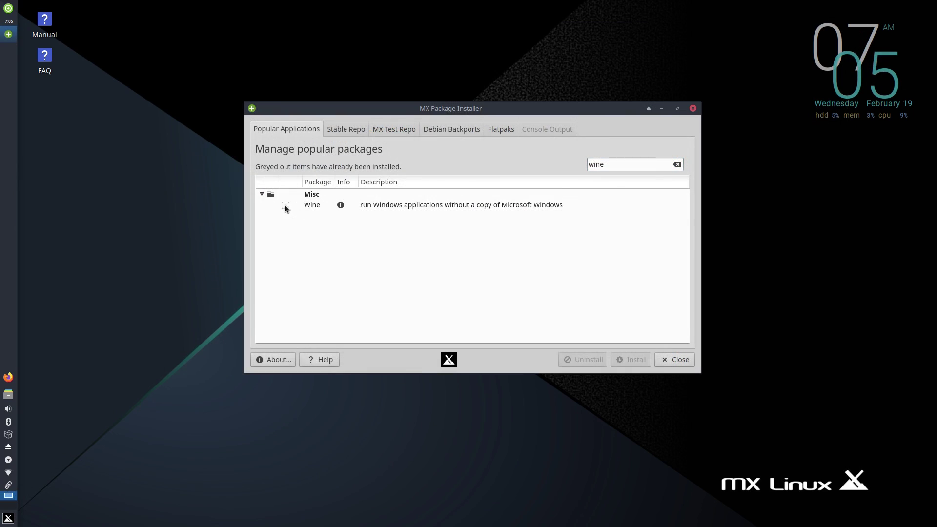
Step: Tick Wine, Audacity, VirtualBox and OBS-Studio for installation in Popular Applications
{"action": "left_click", "coordinate": [286, 205]}
{"action": "double_click", "coordinate": [626, 163]}
{"action": "type", "text": "audac"}
{"action": "left_click", "coordinate": [286, 215]}
{"action": "double_click", "coordinate": [636, 163]}
{"action": "type", "text": "virtual"}
{"action": "left_click", "coordinate": [285, 205]}
{"action": "left_click", "coordinate": [629, 164]}
{"action": "key", "text": "ctrl+a"}
{"action": "type", "text": "obs"}
{"action": "left_click", "coordinate": [285, 227]}
Step: Search for docker, then tick Discord and Steam for installation
{"action": "left_click", "coordinate": [634, 164]}
{"action": "key", "text": "ctrl+a"}
{"action": "type", "text": "docker"}
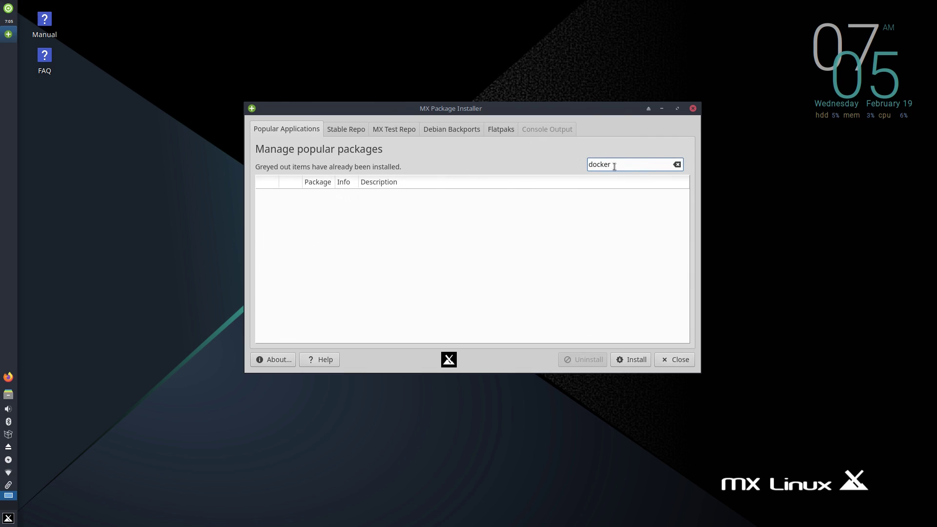
{"action": "key", "text": "ctrl+a"}
{"action": "type", "text": "discord"}
{"action": "left_click", "coordinate": [285, 204]}
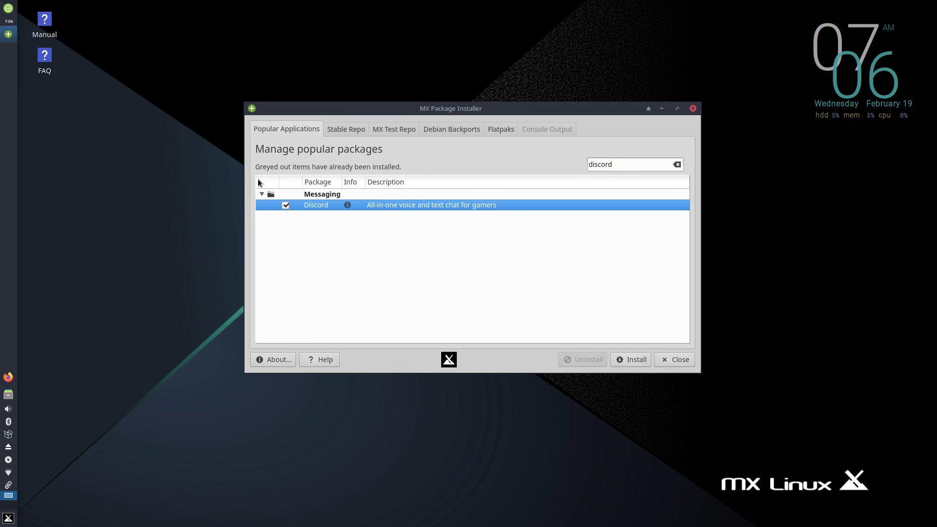
{"action": "left_click", "coordinate": [610, 164]}
{"action": "key", "text": "ctrl+a"}
{"action": "type", "text": "steam"}
{"action": "left_click", "coordinate": [286, 207]}
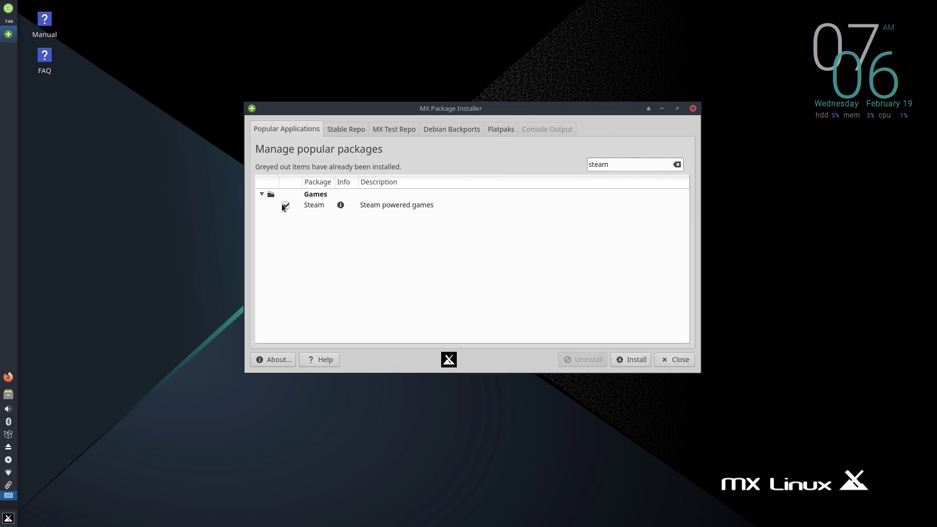
Step: Search for Spotify and tick it for installation
{"action": "left_click", "coordinate": [617, 160]}
{"action": "key", "text": "ctrl+a"}
{"action": "type", "text": "hand"}
{"action": "key", "text": "ctrl+a"}
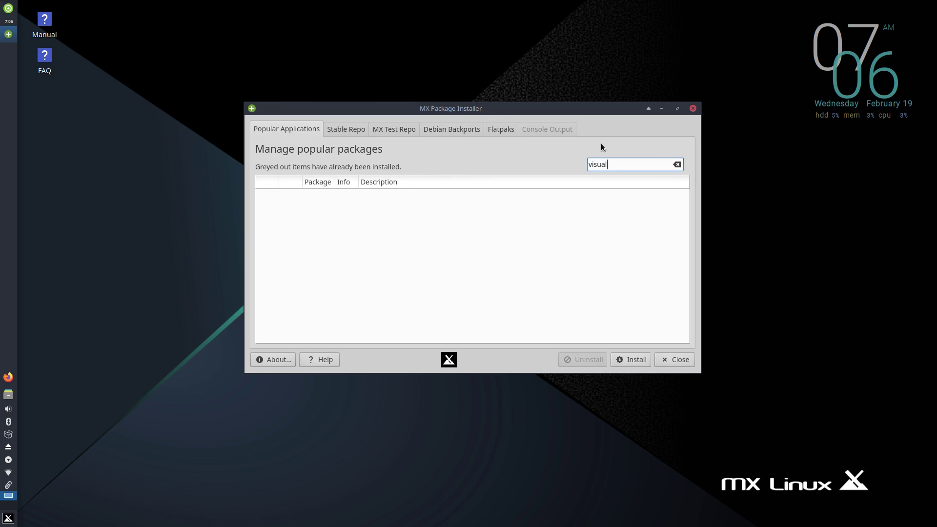
{"action": "type", "text": "sl"}
{"action": "key", "text": "BackSpace"}
{"action": "type", "text": "poti"}
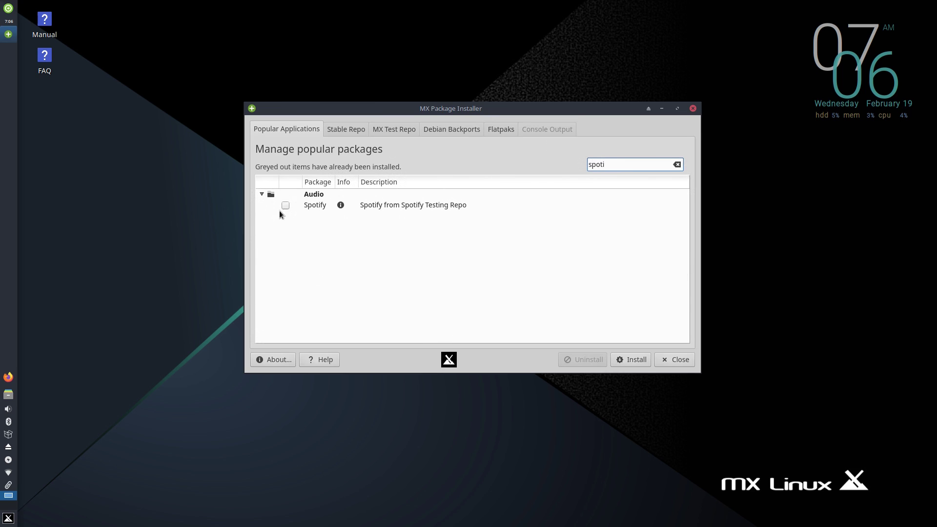
{"action": "left_click", "coordinate": [285, 206]}
{"action": "left_click", "coordinate": [641, 160]}
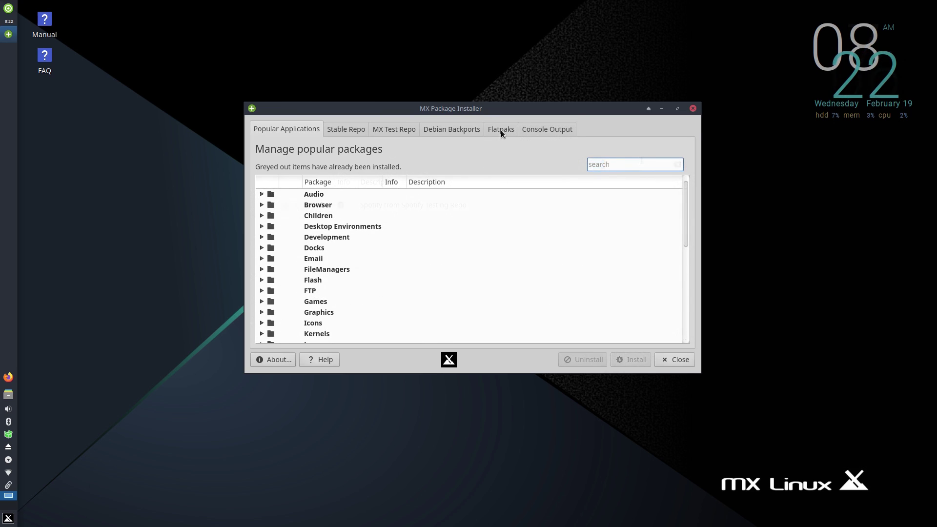
Step: Switch to Flatpaks, dismiss the repository warning and authenticate with the root password
{"action": "left_click", "coordinate": [500, 130]}
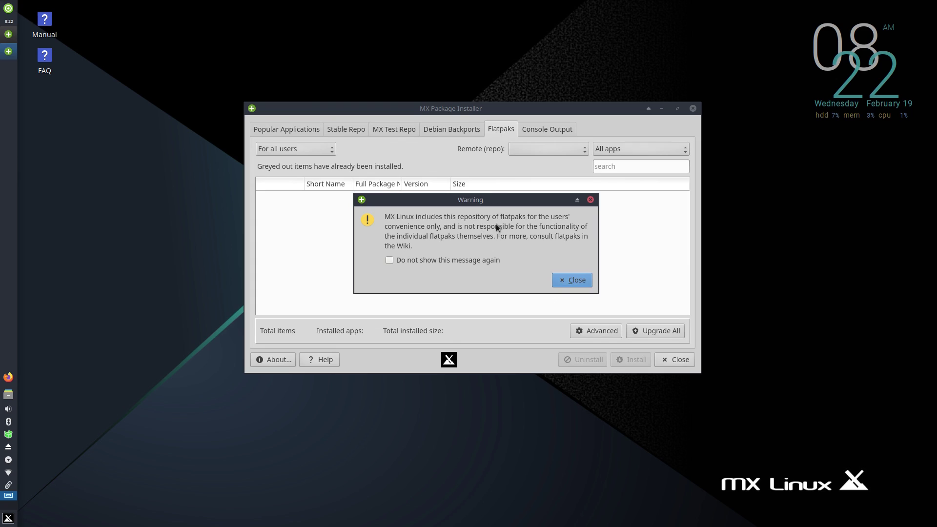
{"action": "left_click", "coordinate": [571, 280]}
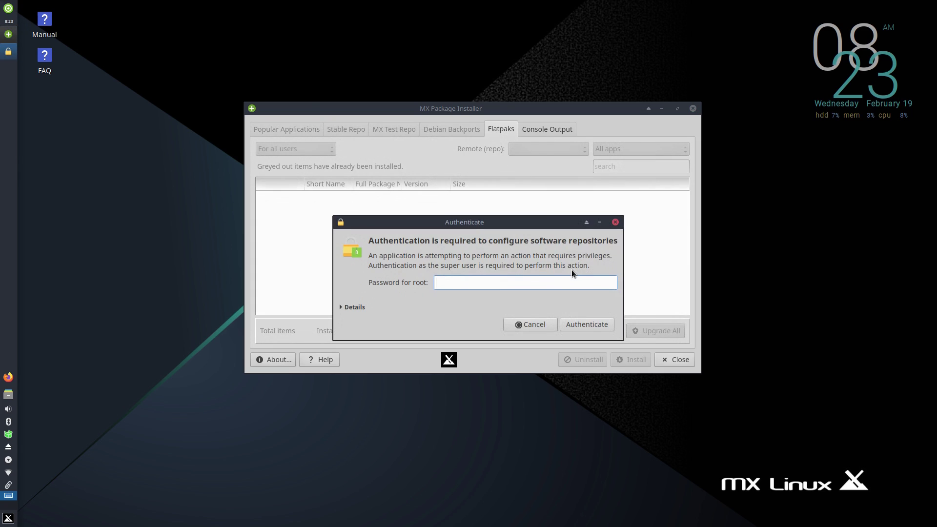
{"action": "type", "text": "*****"}
{"action": "key", "text": "Return"}
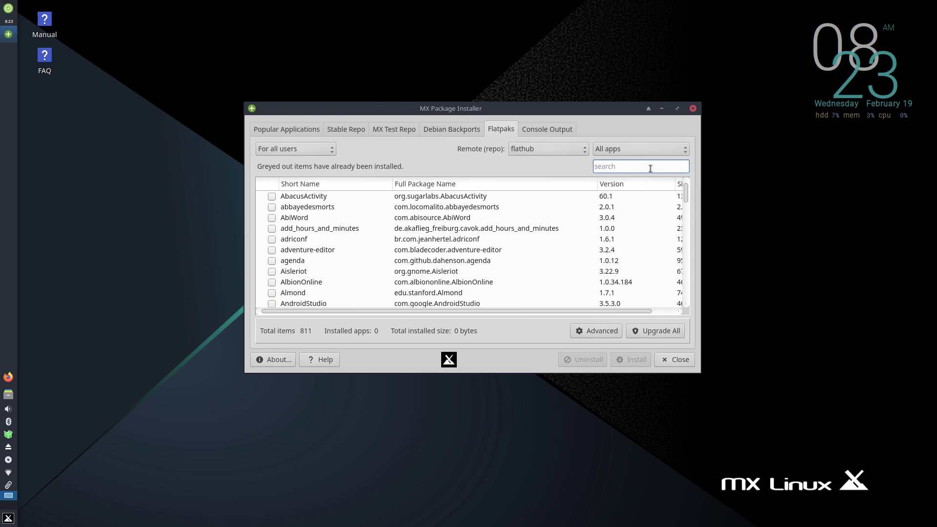
Step: Search for and tick visualstudio.code and Slack flatpaks for installation
{"action": "type", "text": "code"}
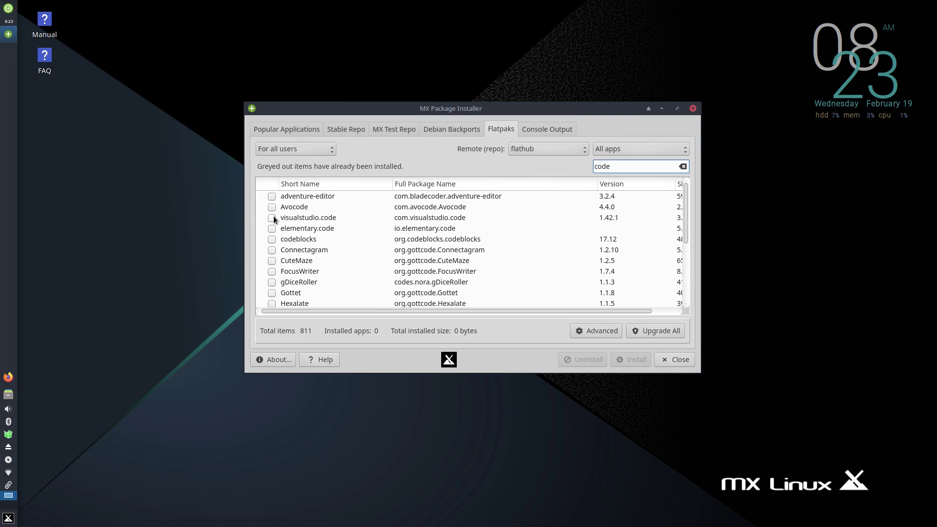
{"action": "left_click", "coordinate": [272, 218]}
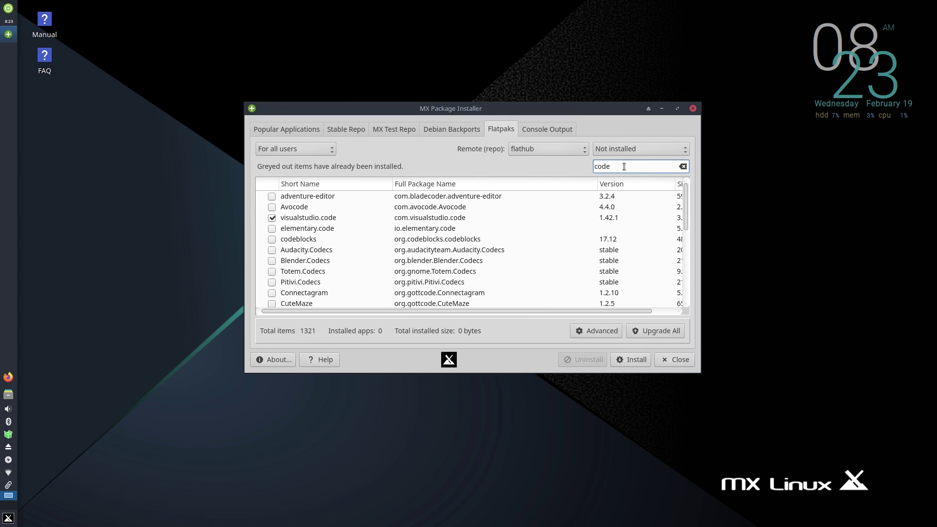
{"action": "double_click", "coordinate": [624, 166]}
{"action": "type", "text": "slack"}
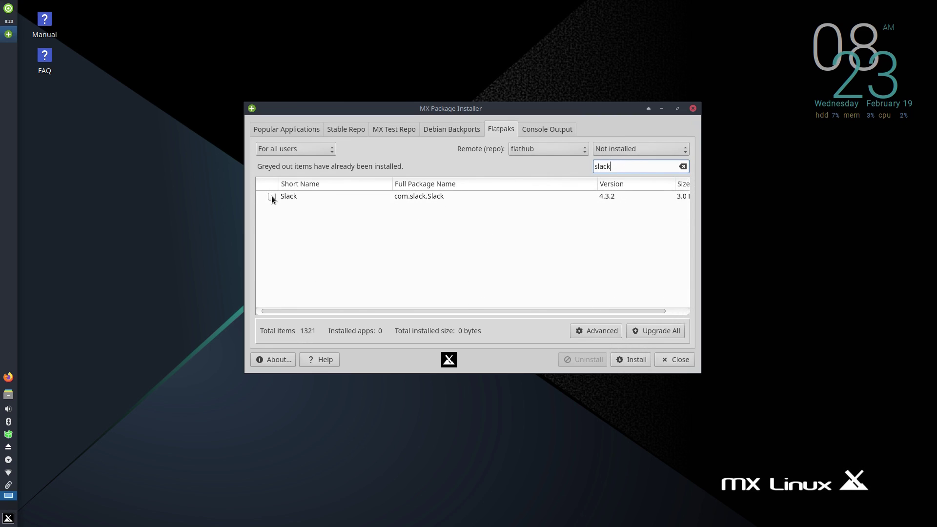
{"action": "left_click", "coordinate": [272, 197]}
{"action": "double_click", "coordinate": [634, 174]}
Step: Mark Zoom for installation, then review Linux and Windows network drivers in Network Assistant
{"action": "type", "text": "zoom"}
{"action": "left_click", "coordinate": [272, 196]}
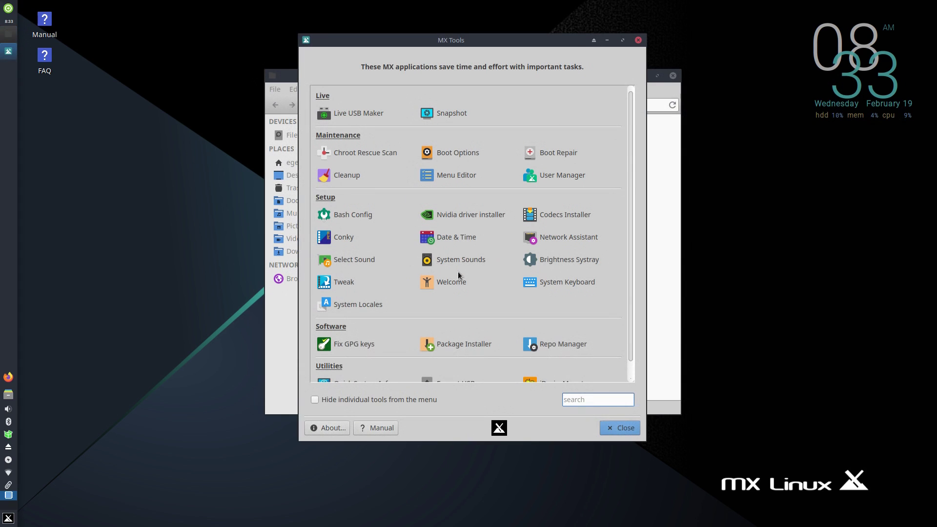
{"action": "left_click", "coordinate": [537, 240]}
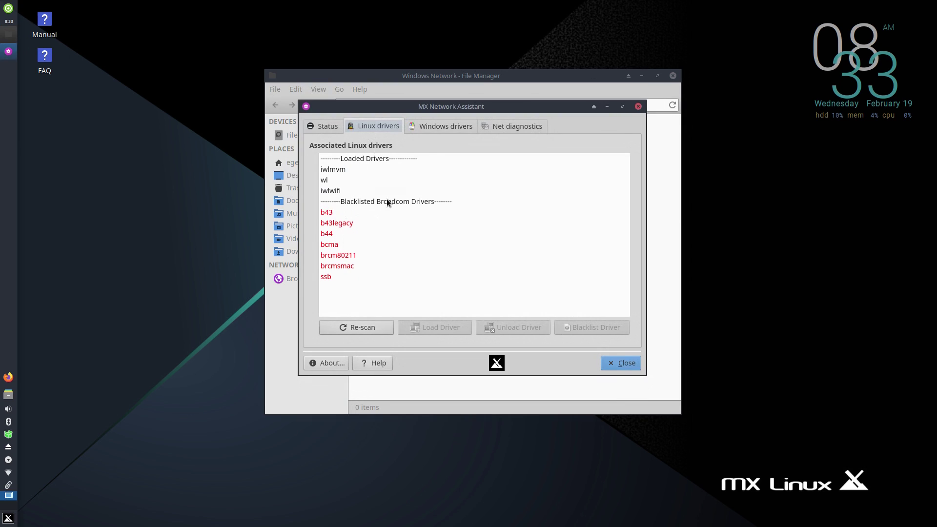
{"action": "left_click", "coordinate": [438, 127]}
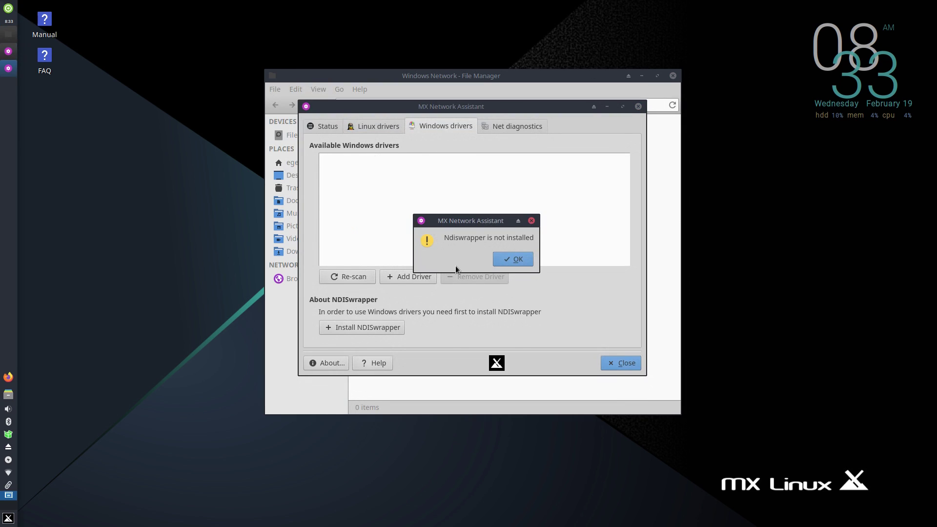
{"action": "left_click", "coordinate": [500, 260]}
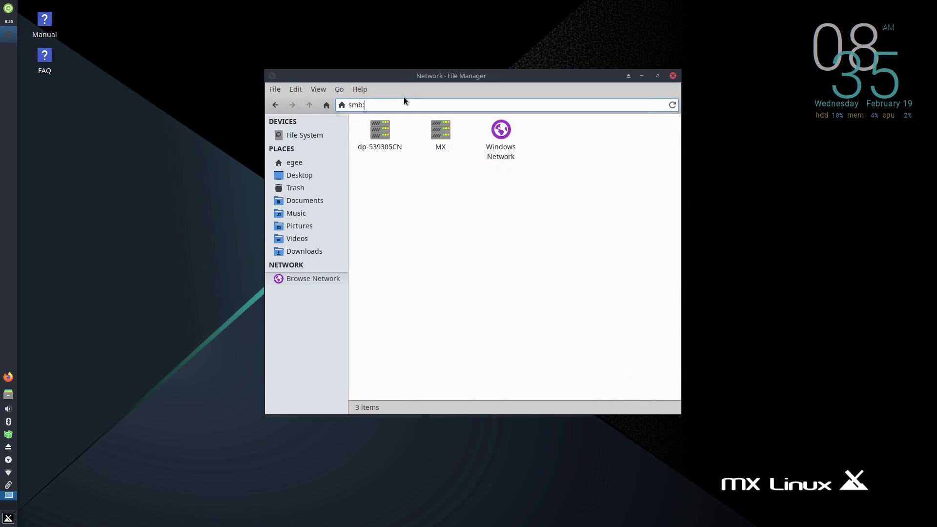
Step: Mount the Windows share at smb://10.0.0.192 and the SSH host 10.0.0.171 in File Manager
{"action": "type", "text": "10.0.0."}
{"action": "type", "text": "192"}
{"action": "key", "text": "Return"}
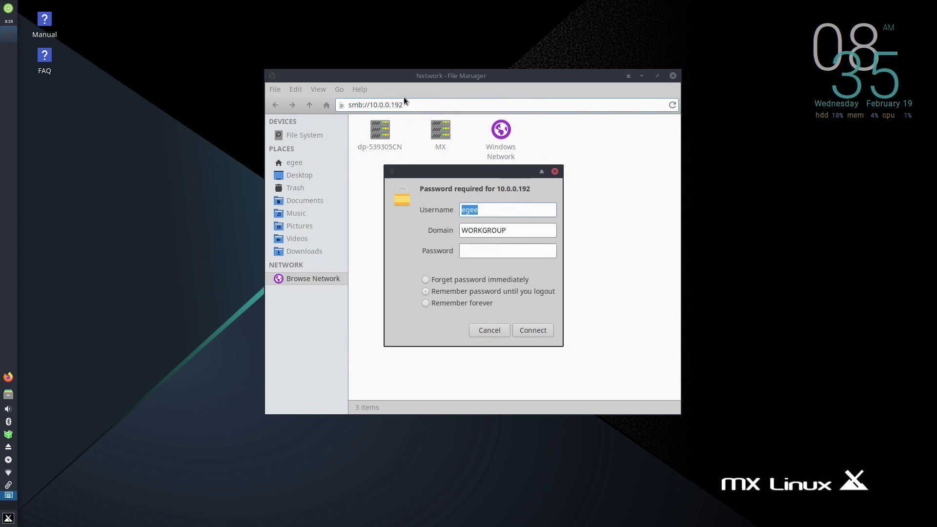
{"action": "key", "text": "Return"}
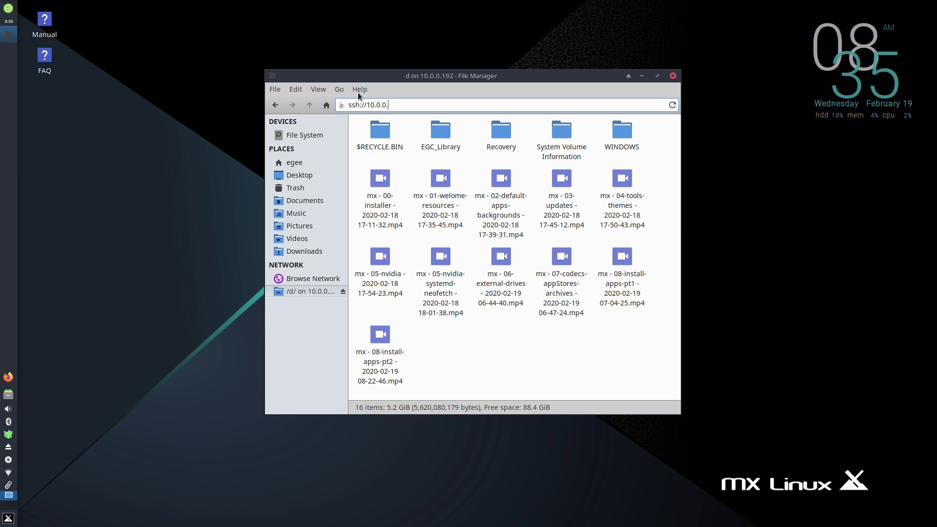
{"action": "type", "text": "171"}
{"action": "key", "text": "Return"}
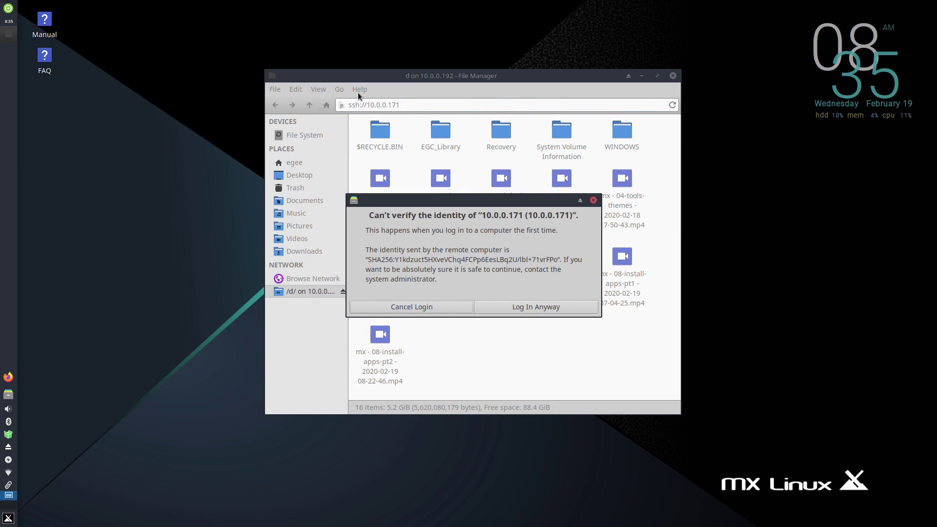
{"action": "left_click", "coordinate": [424, 272]}
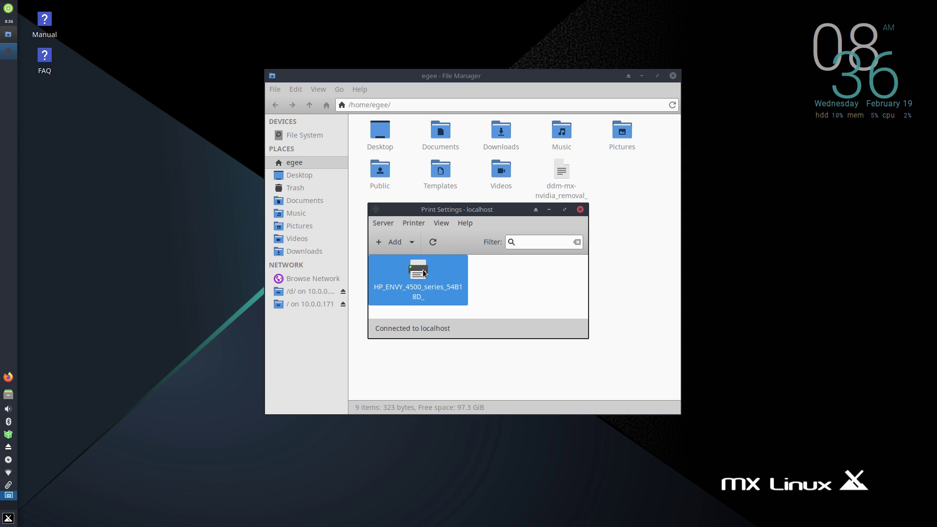
Step: Browse the HP ENVY 4500 printer's property pages, including ink levels, job options and policies
{"action": "double_click", "coordinate": [425, 273]}
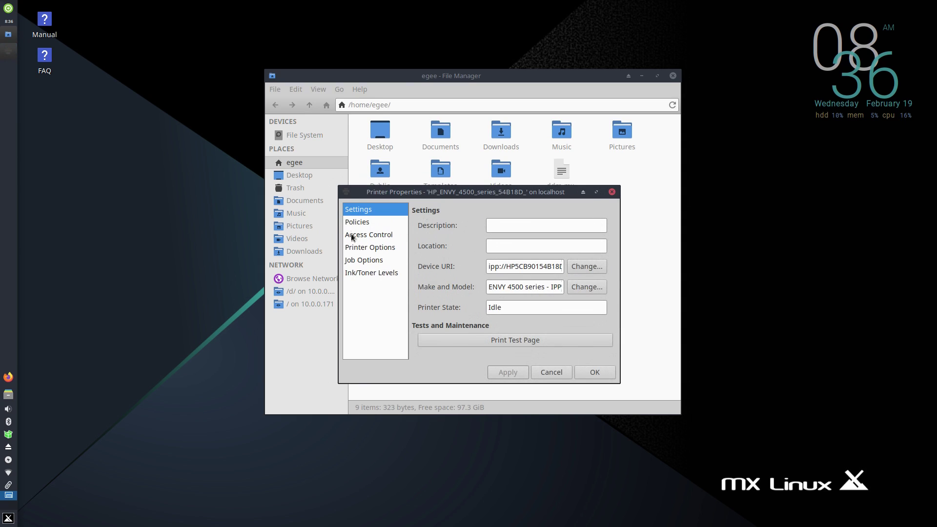
{"action": "left_click", "coordinate": [358, 274]}
{"action": "left_click", "coordinate": [357, 259]}
{"action": "left_click", "coordinate": [359, 247]}
{"action": "left_click", "coordinate": [361, 224]}
{"action": "left_click", "coordinate": [359, 211]}
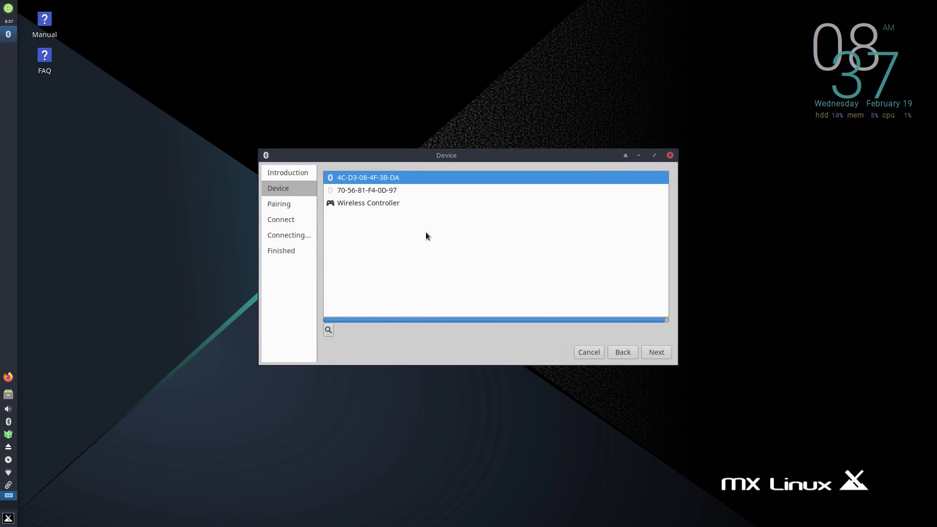
Step: Choose the Wireless Controller in the Bluetooth wizard and start pairing with Pair Device
{"action": "left_click", "coordinate": [390, 204]}
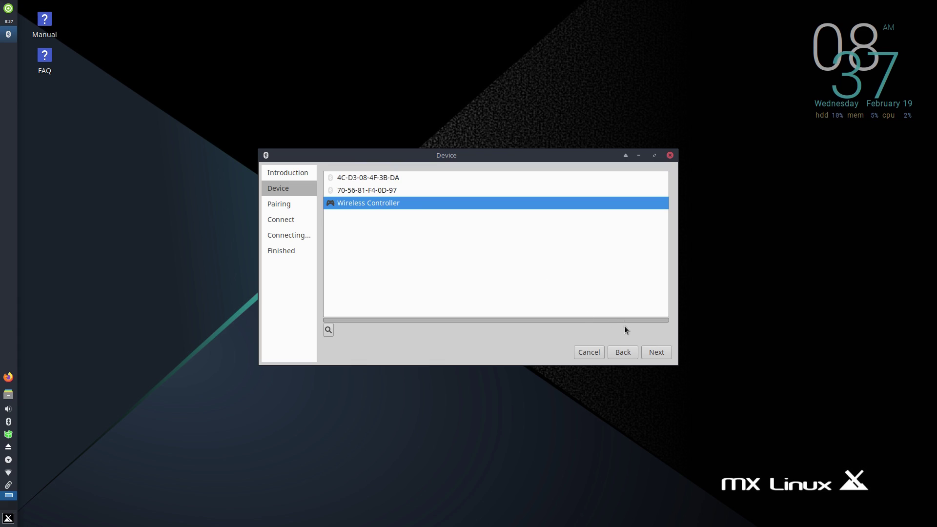
{"action": "left_click", "coordinate": [655, 351]}
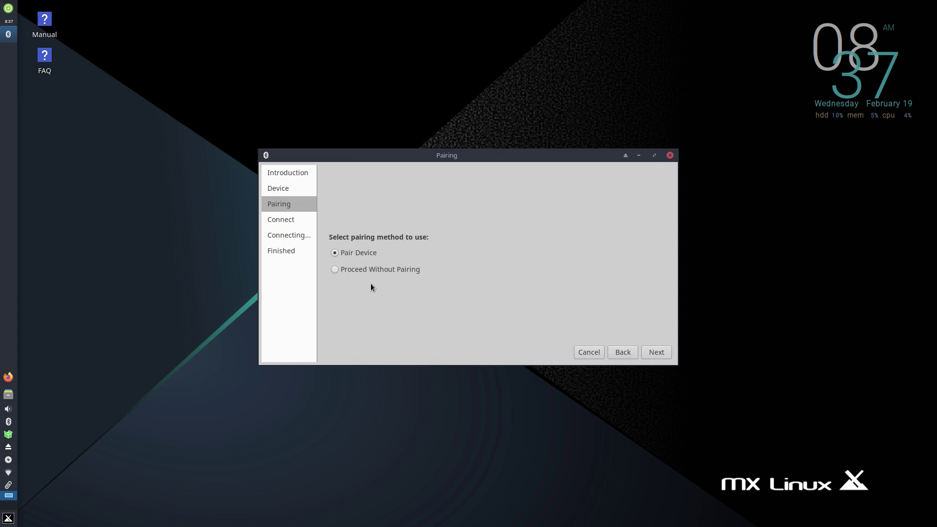
{"action": "left_click", "coordinate": [660, 353]}
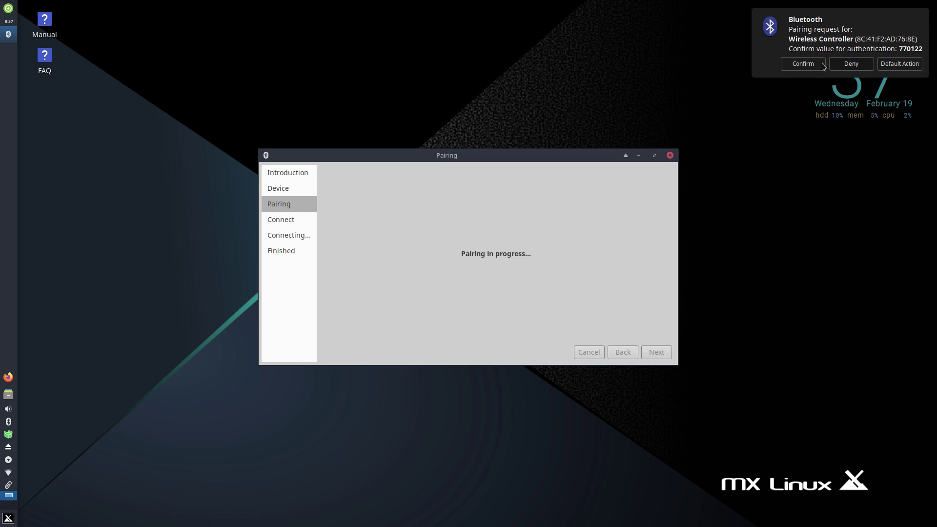
Step: Approve the controller's pairing request, then walk the GTA V character around the house at night
{"action": "left_click", "coordinate": [813, 64]}
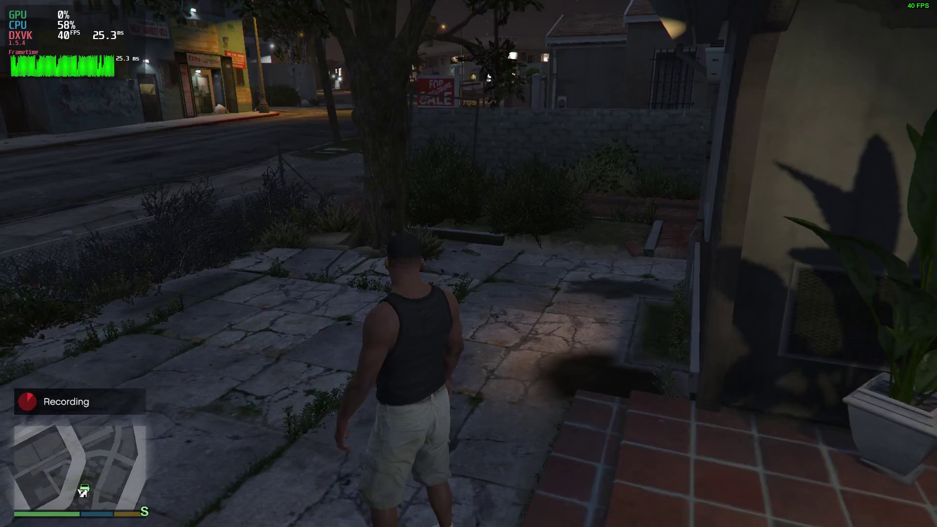
{"action": "key", "text": "Tab"}
{"action": "key", "text": "Tab"}
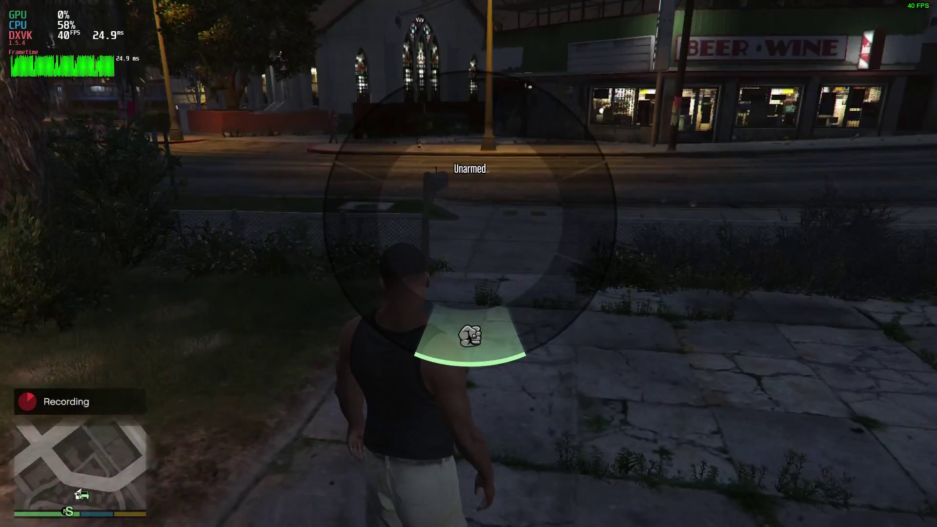
{"action": "key", "text": "w"}
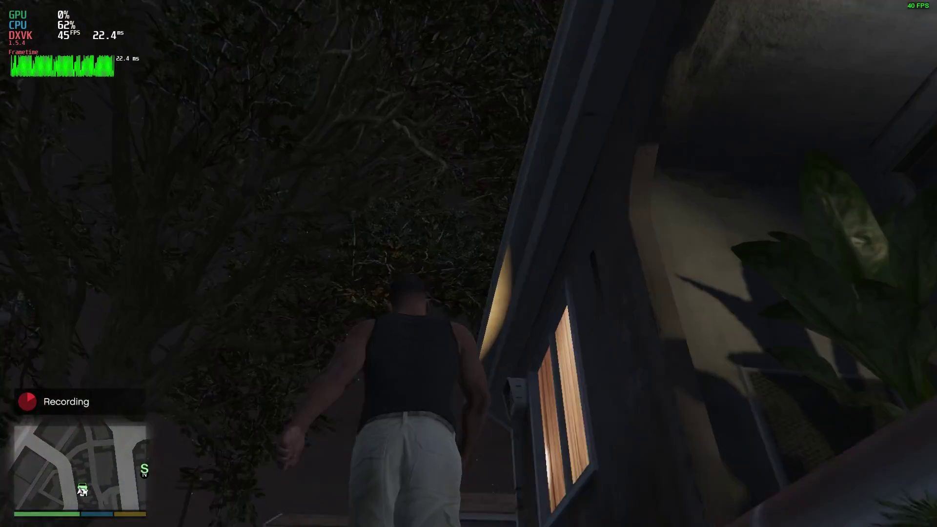
{"action": "key", "text": "w"}
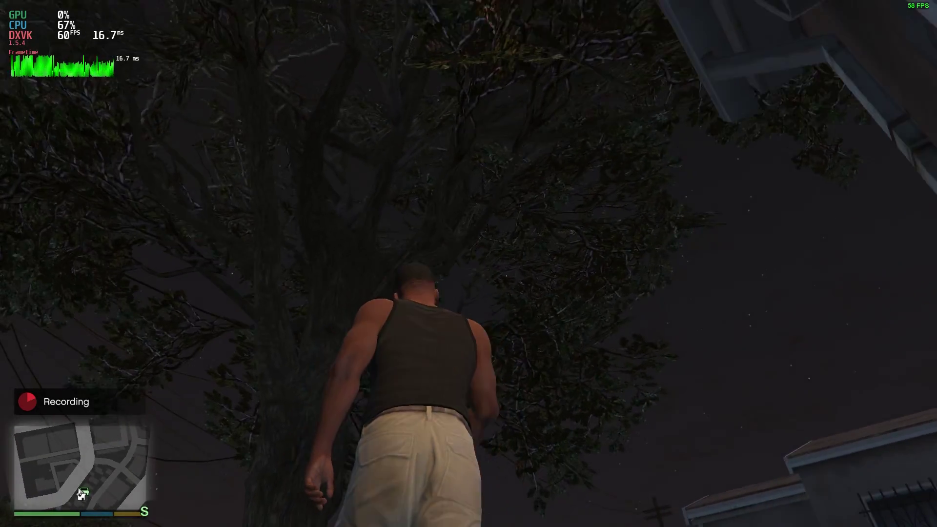
{"action": "key", "text": "w"}
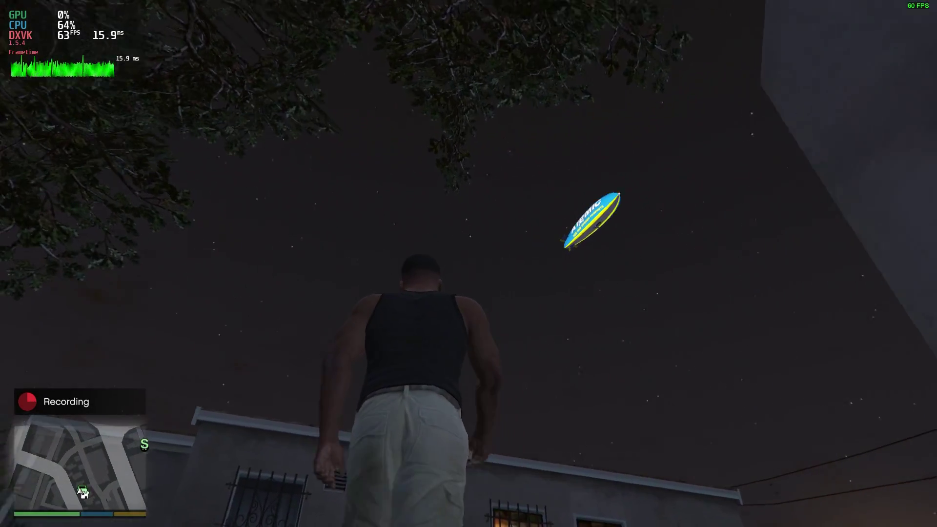
{"action": "key", "text": "w"}
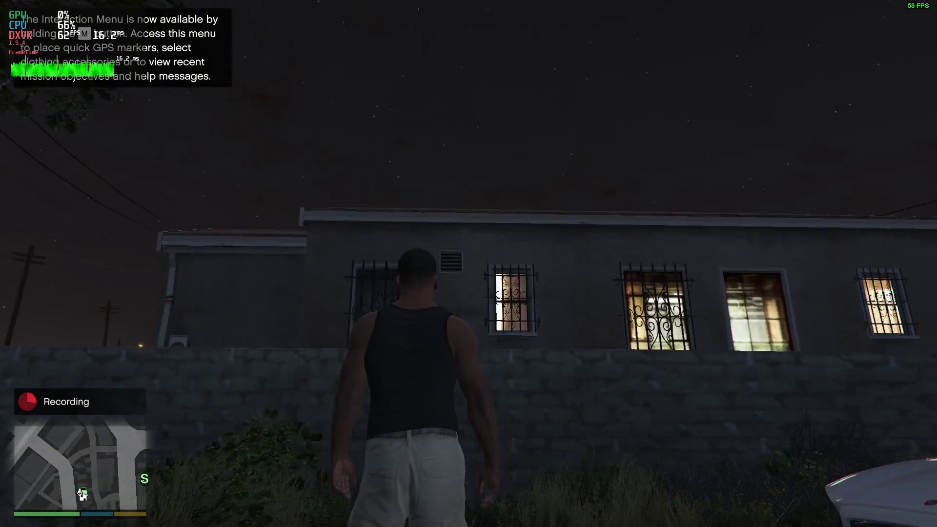
{"action": "key", "text": "Tab"}
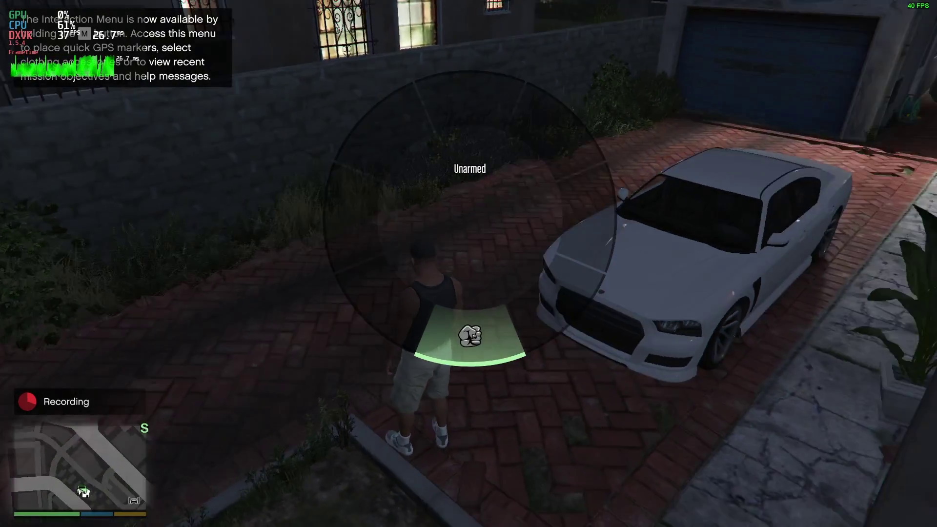
{"action": "key", "text": "w"}
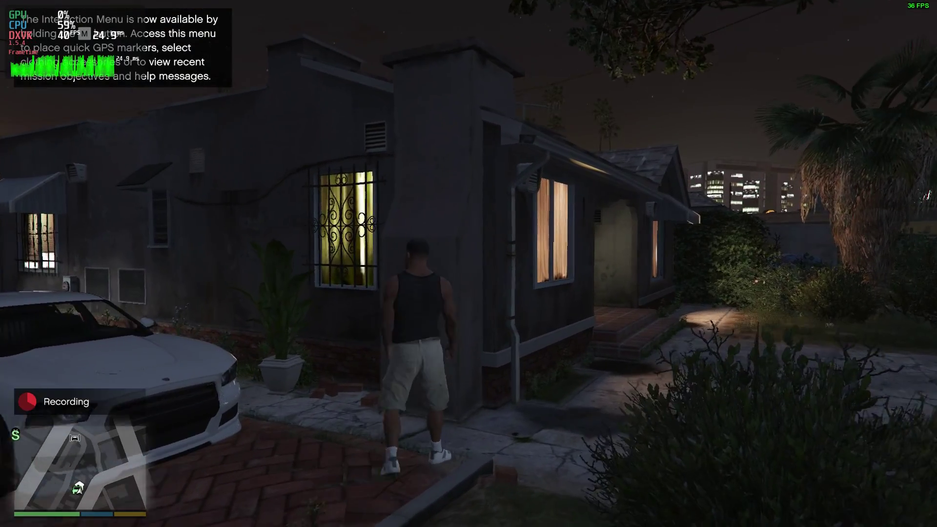
{"action": "key", "text": "w"}
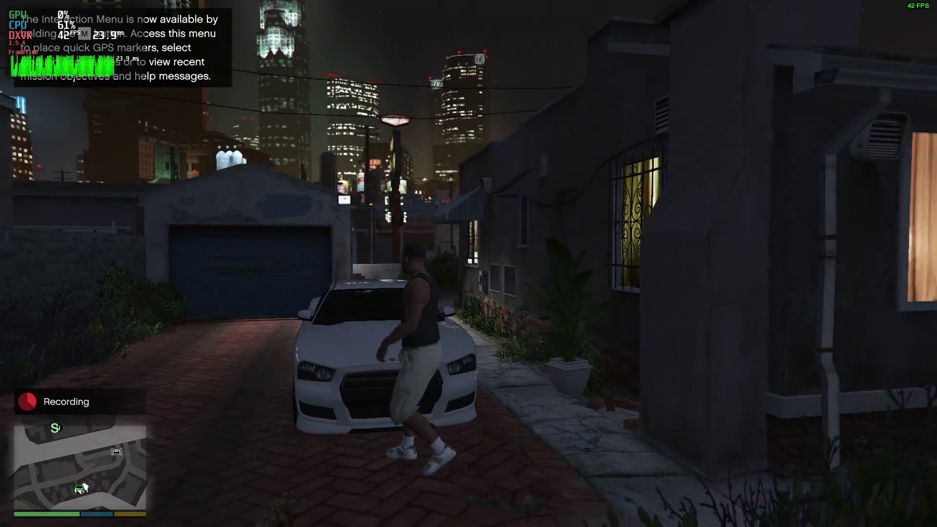
Step: Dismiss the DirectX error dialog and return to GTA V street gameplay via Steam
{"action": "key", "text": "alt+Tab"}
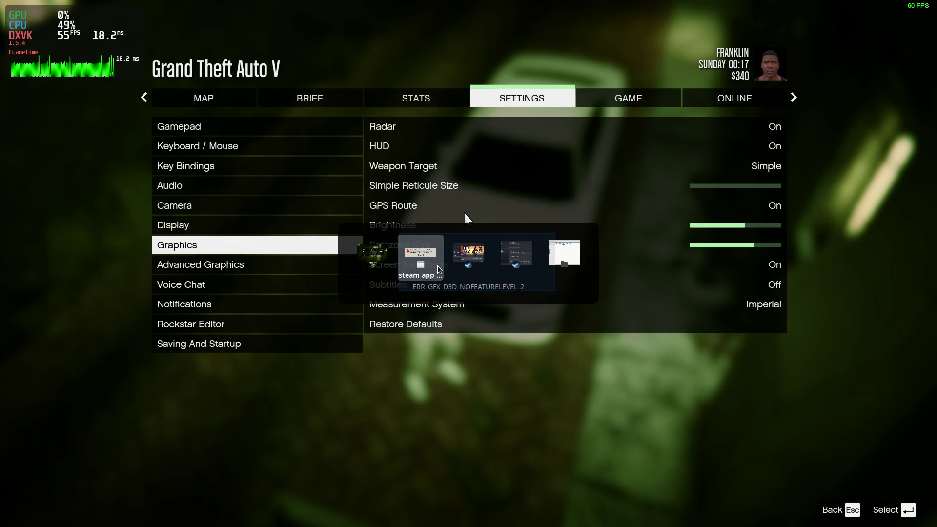
{"action": "left_click", "coordinate": [439, 269]}
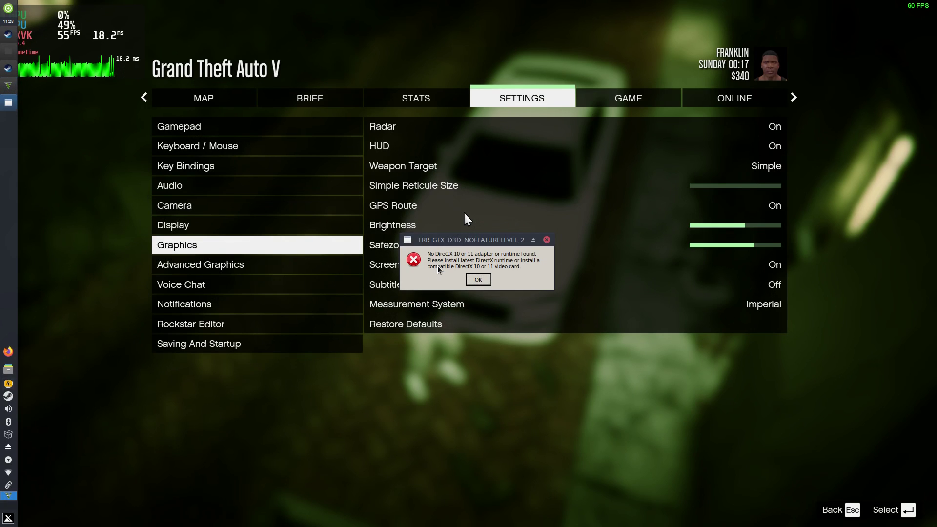
{"action": "left_click", "coordinate": [478, 281]}
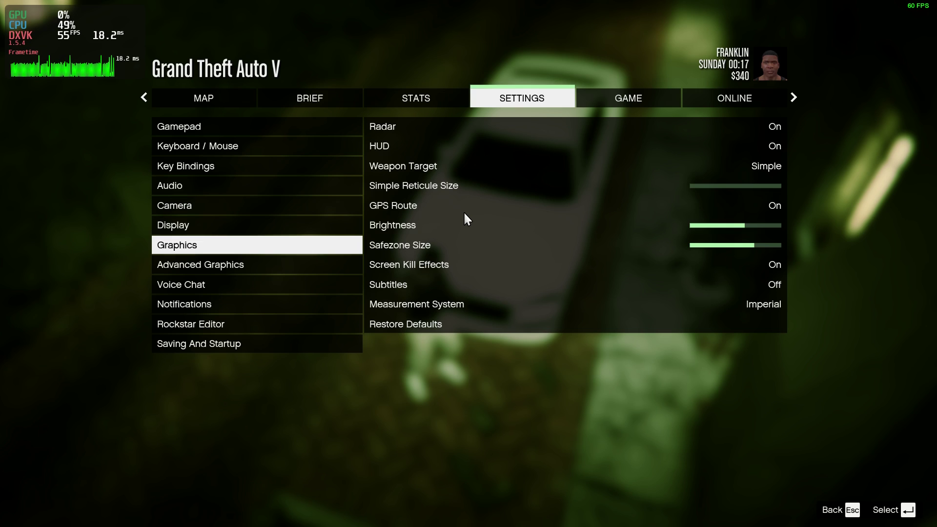
{"action": "key", "text": "alt+Tab"}
{"action": "key", "text": "alt+Tab"}
{"action": "key", "text": "alt+Tab"}
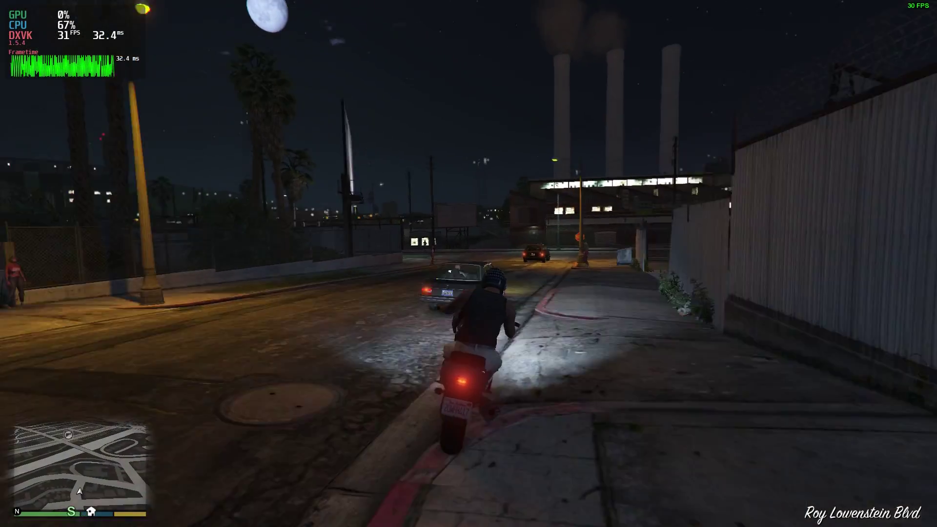
{"action": "key", "text": "w"}
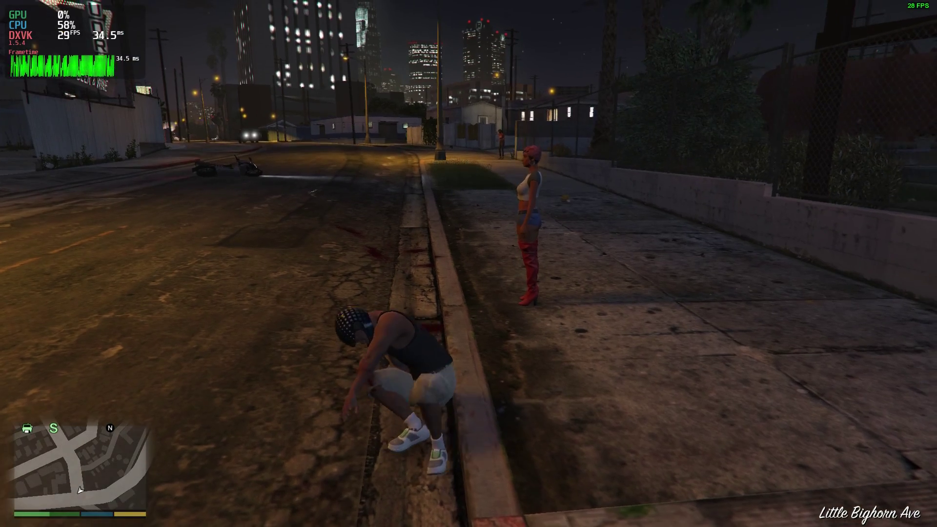
Step: Open Overwatch's video options, then join a match and move through the snowy map
{"action": "key", "text": "w"}
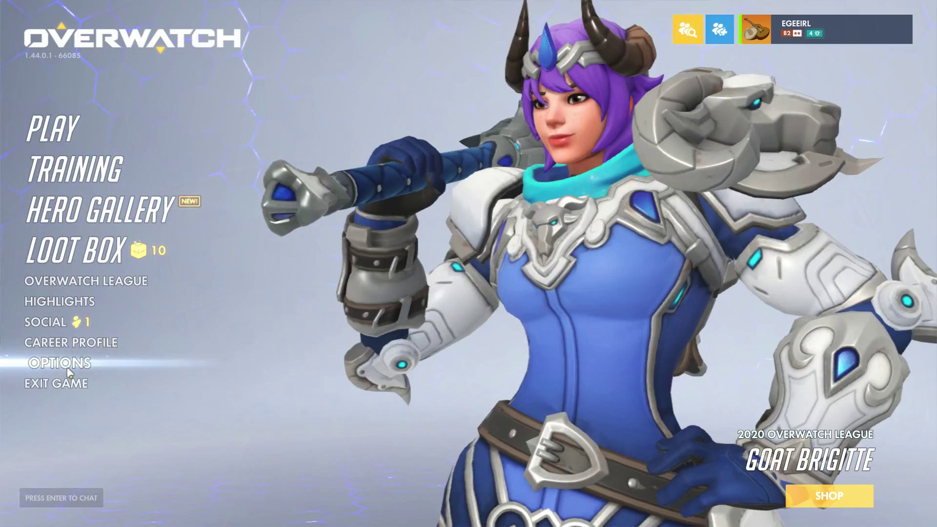
{"action": "left_click", "coordinate": [66, 370]}
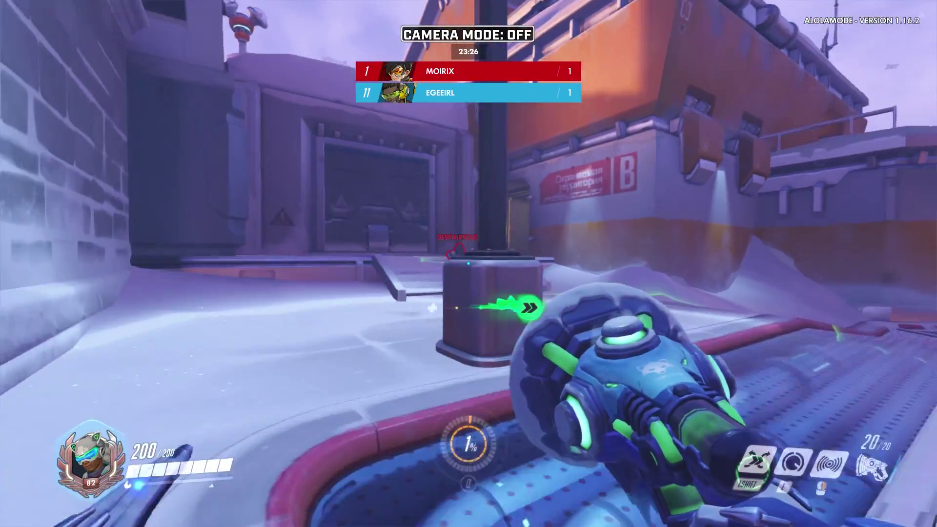
{"action": "key", "text": "space"}
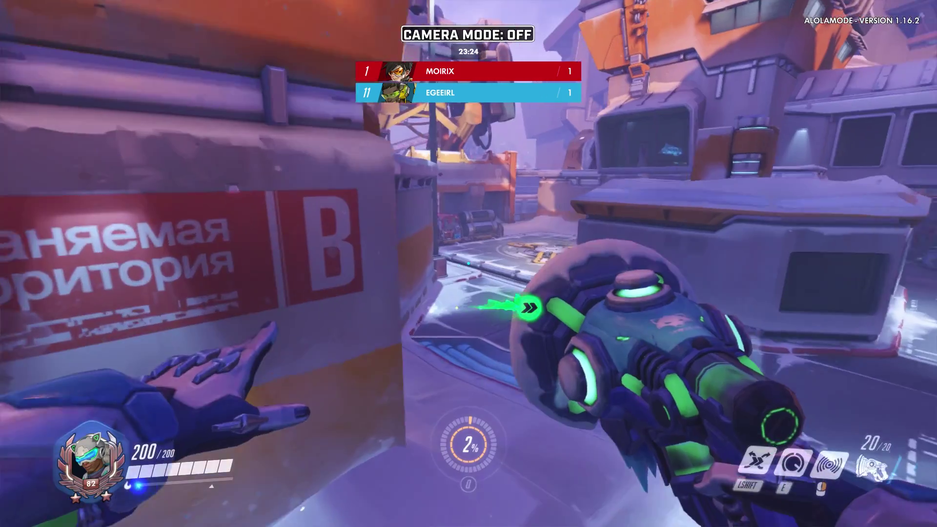
Step: Pan across the 0 A.D. city, select a group of eight units, and centre the temple
{"action": "key", "text": "w"}
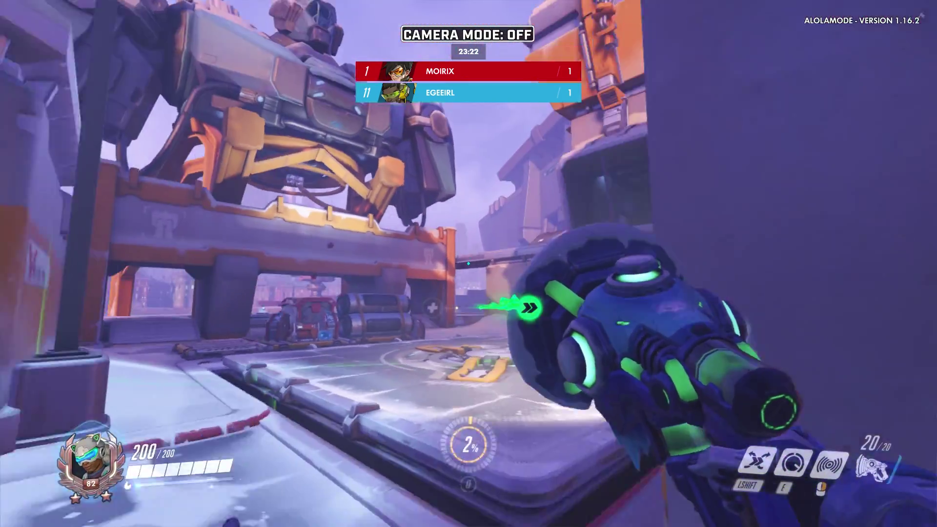
{"action": "key", "text": "w"}
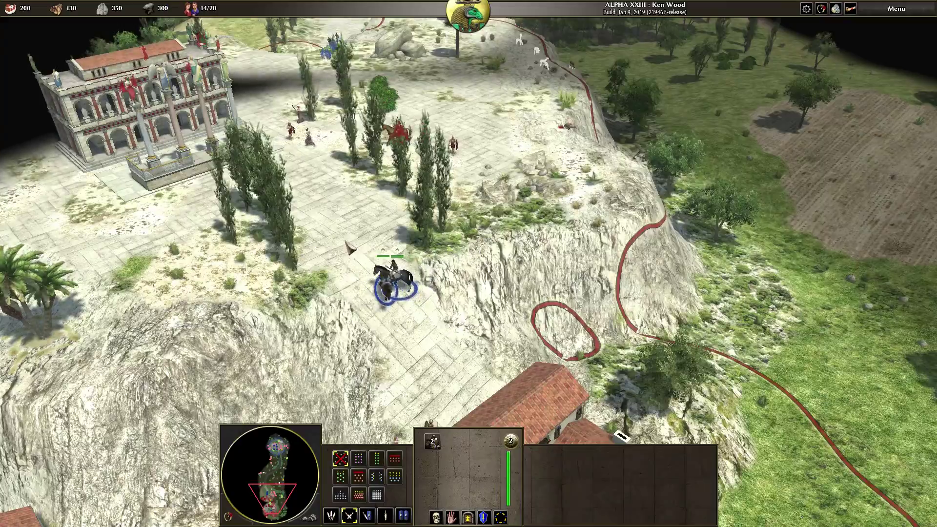
{"action": "key", "text": "Left"}
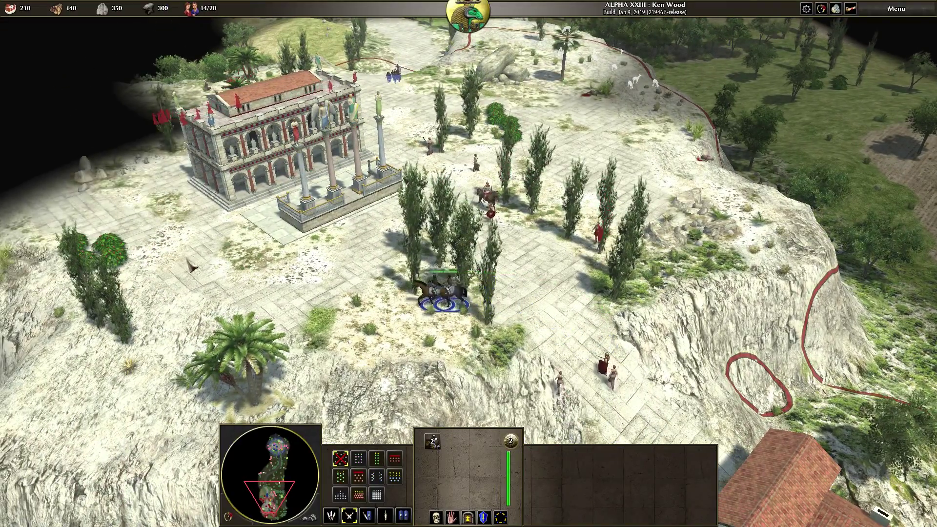
{"action": "key", "text": "Up"}
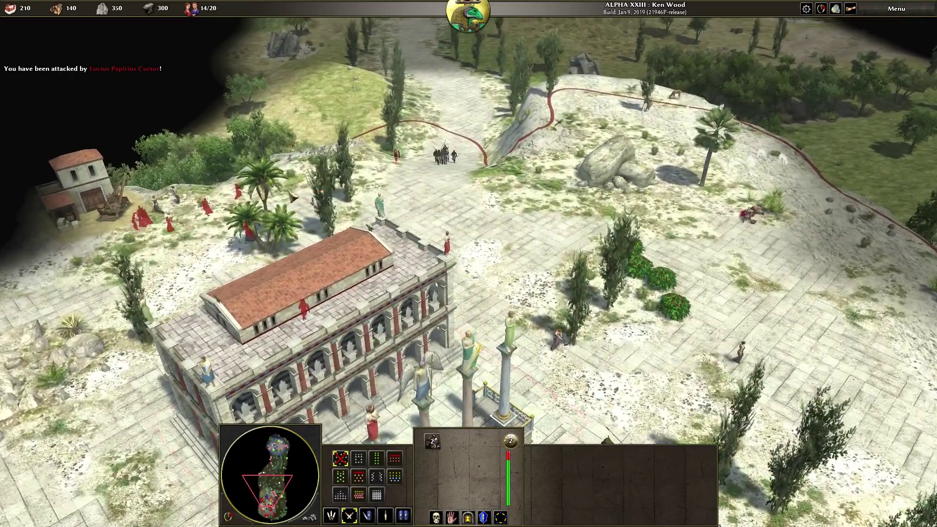
{"action": "key", "text": "1"}
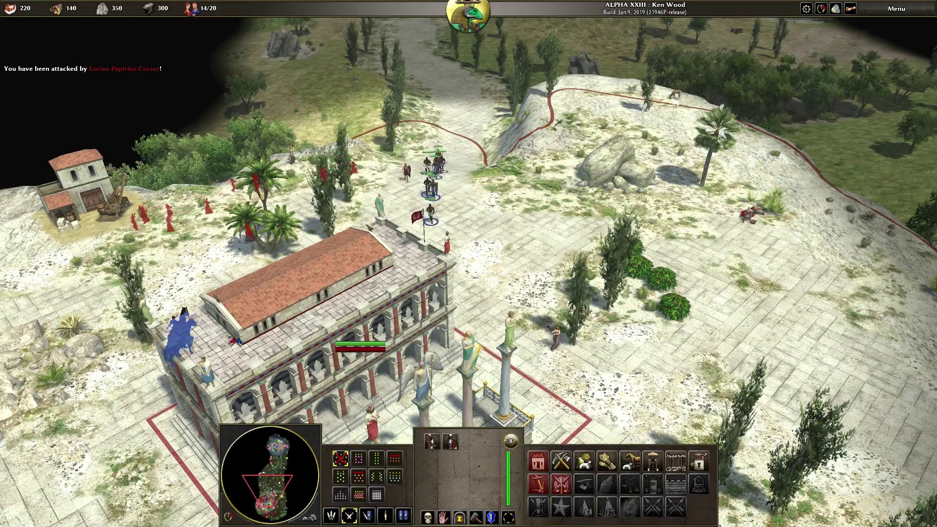
{"action": "key", "text": "Down"}
{"action": "key", "text": "Down"}
{"action": "key", "text": "Up"}
{"action": "key", "text": "Left"}
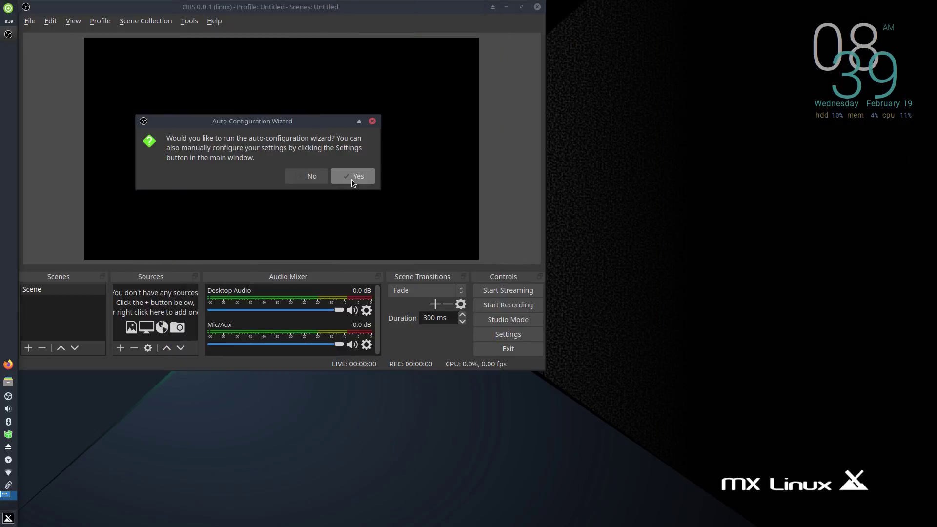
Step: Run the OBS Auto-Configuration Wizard and apply its recommended recording settings
{"action": "left_click", "coordinate": [352, 180]}
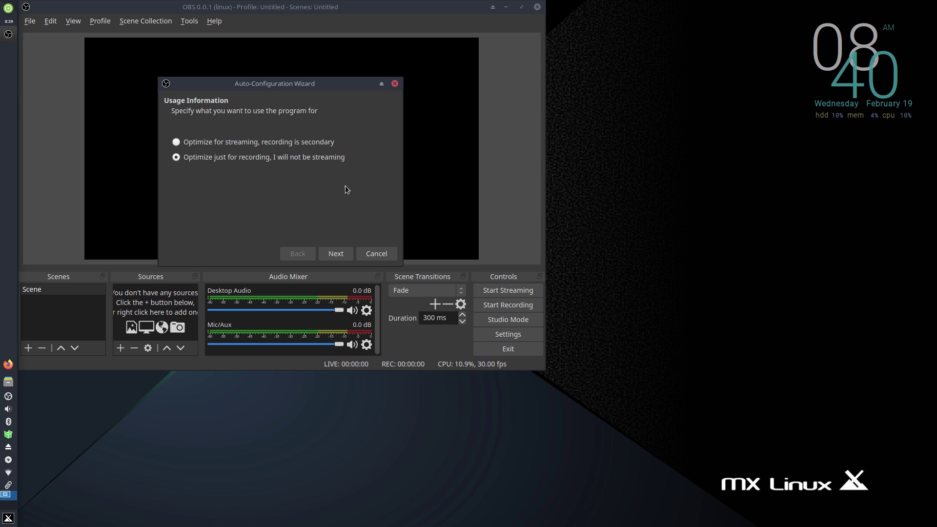
{"action": "left_click", "coordinate": [334, 254]}
{"action": "left_click", "coordinate": [356, 254]}
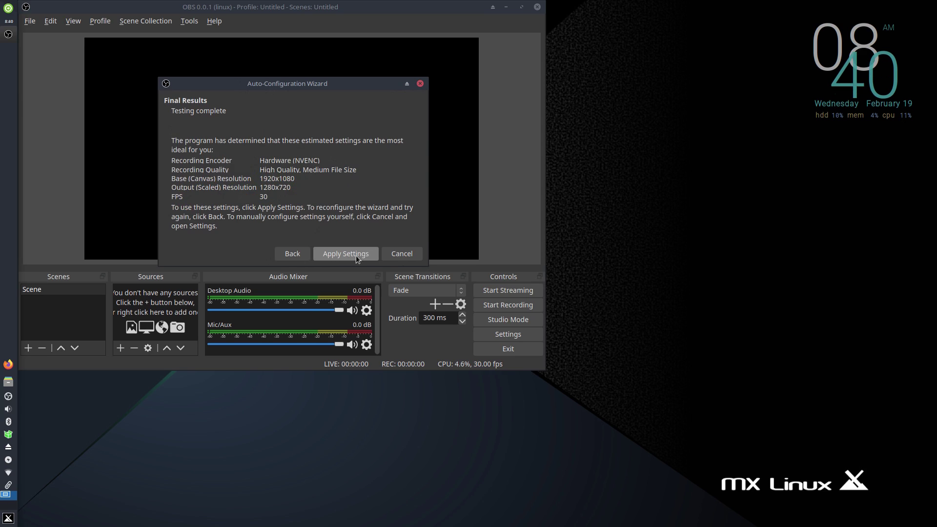
{"action": "left_click", "coordinate": [355, 255]}
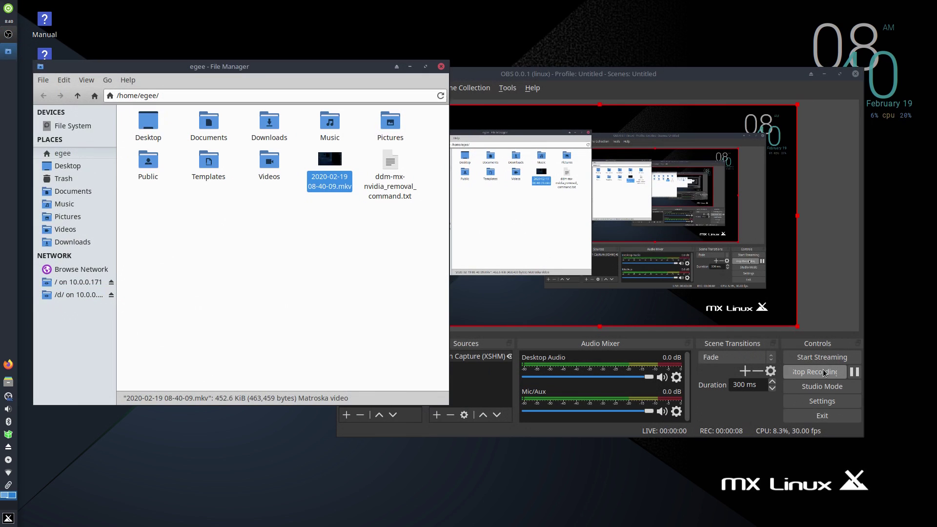
{"action": "left_click", "coordinate": [824, 373]}
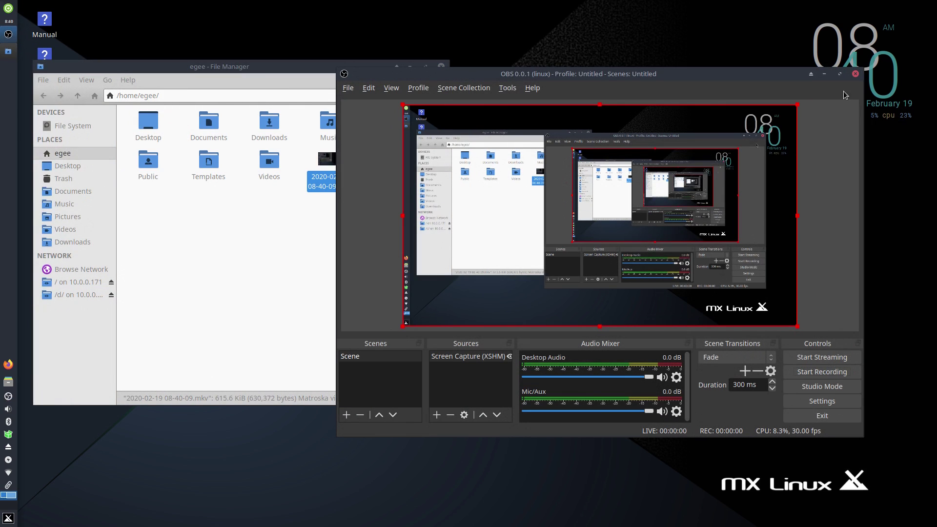
{"action": "left_click", "coordinate": [855, 74]}
{"action": "double_click", "coordinate": [329, 161]}
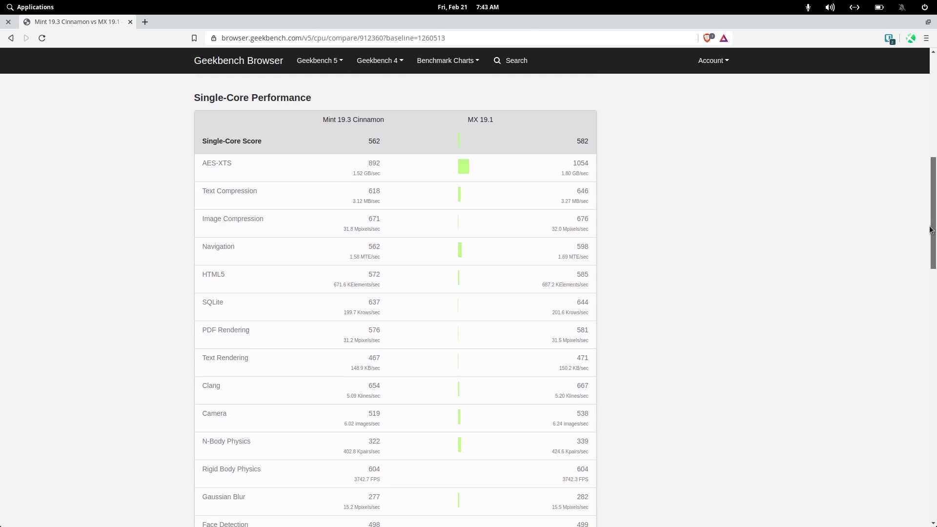
Step: Scroll from the CPU comparison to the Vulkan compute scores (3327 vs 3170) and System Information
{"action": "left_click_drag", "start_coordinate": [931, 229], "coordinate": [889, 433]}
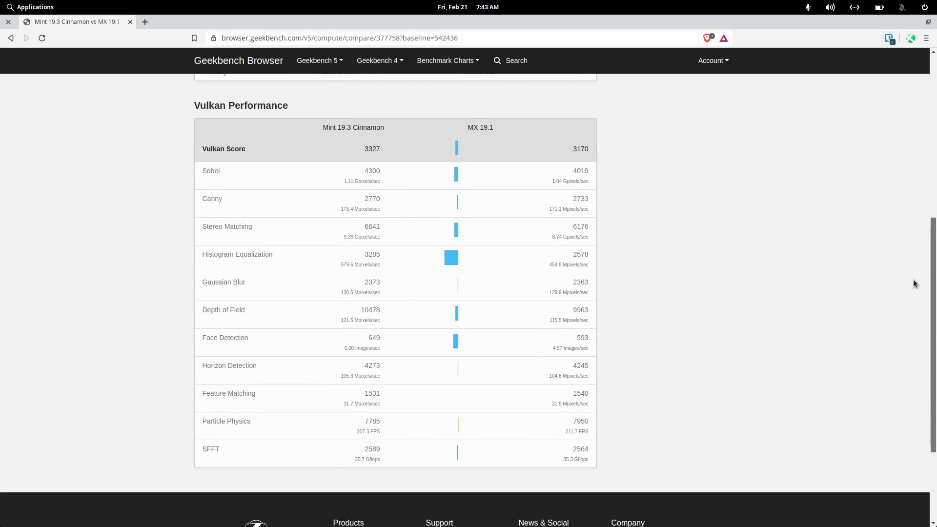
{"action": "left_click_drag", "start_coordinate": [914, 283], "coordinate": [915, 139]}
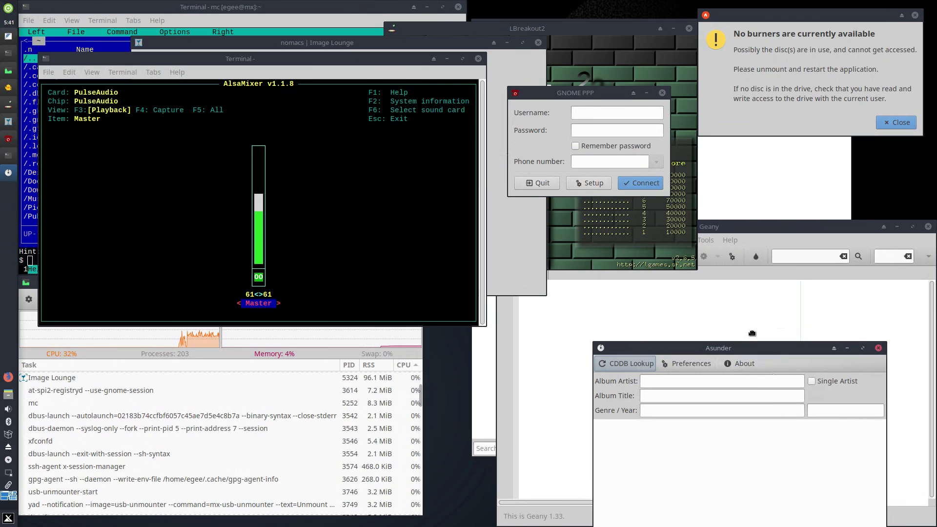
Step: Launch qpdfview from the Whisker menu's Office category
{"action": "key", "text": "super"}
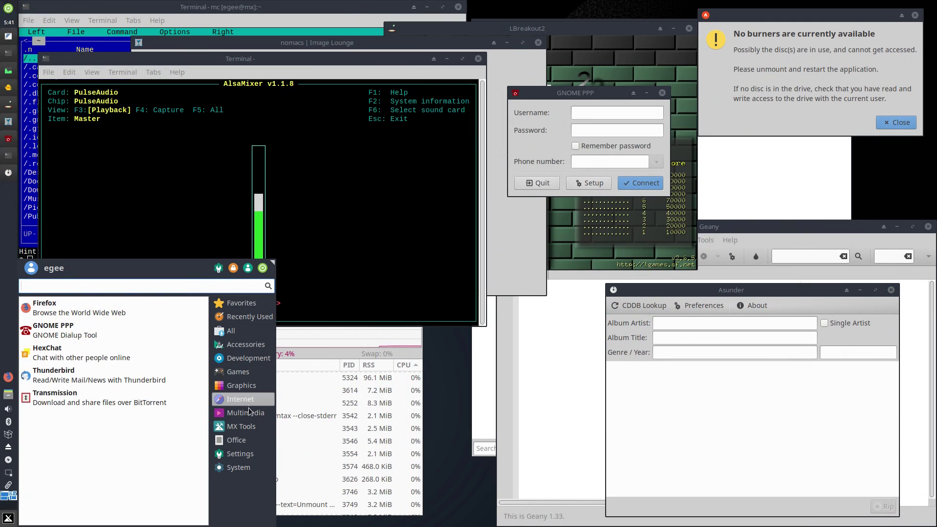
{"action": "mouse_move", "coordinate": [236, 440]}
{"action": "scroll", "coordinate": [93, 514], "scroll_direction": "down", "scroll_amount": 2}
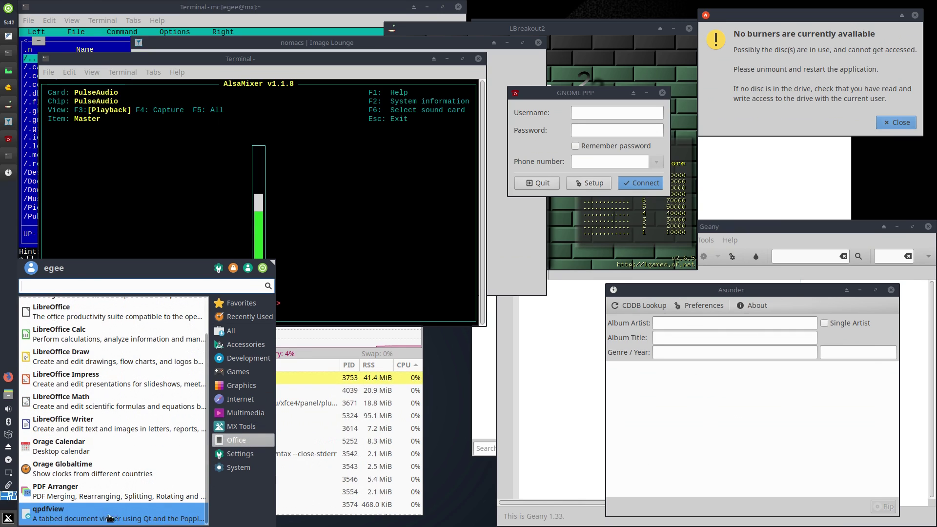
{"action": "left_click", "coordinate": [109, 518]}
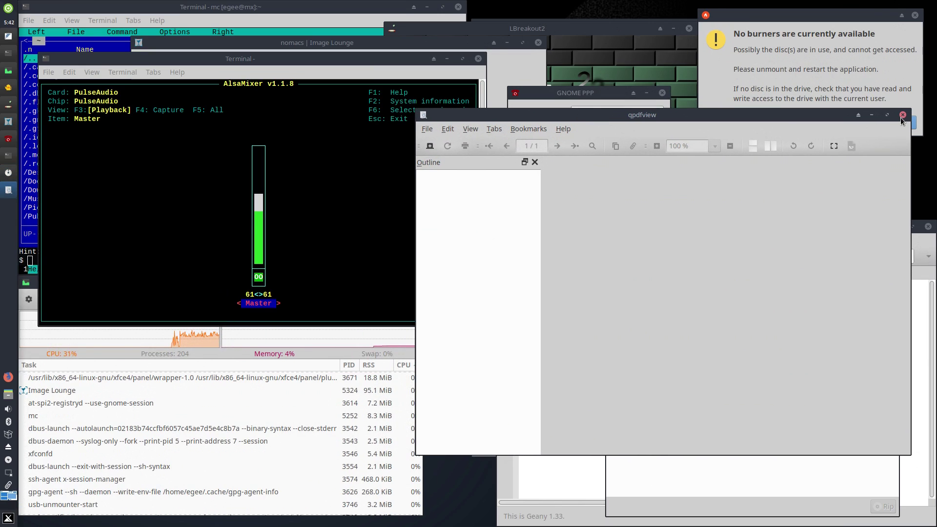
Step: Bring LBreakout2 forward, then launch PDF Arranger from the Whisker menu
{"action": "left_click", "coordinate": [631, 29]}
{"action": "key", "text": "super"}
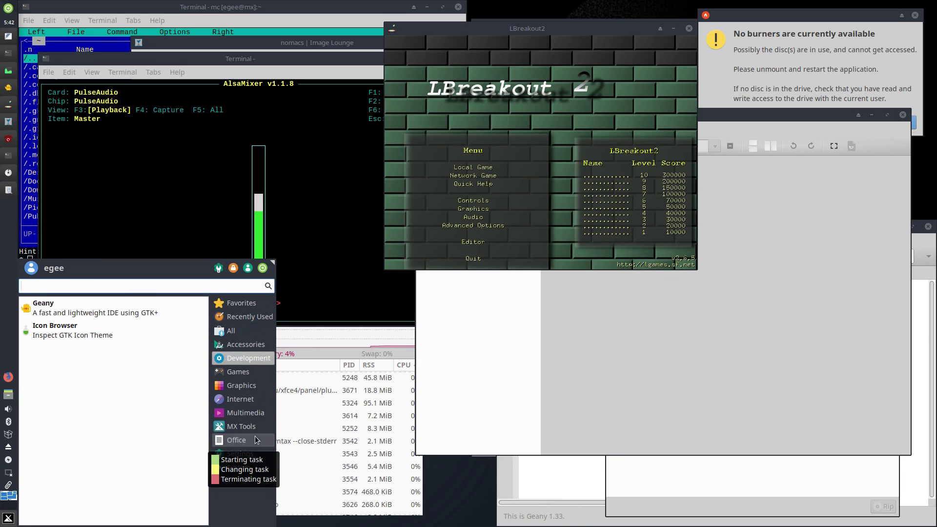
{"action": "mouse_move", "coordinate": [251, 439]}
{"action": "scroll", "coordinate": [73, 439], "scroll_direction": "up", "scroll_amount": 1}
{"action": "scroll", "coordinate": [73, 439], "scroll_direction": "down", "scroll_amount": 1}
{"action": "left_click", "coordinate": [73, 427]}
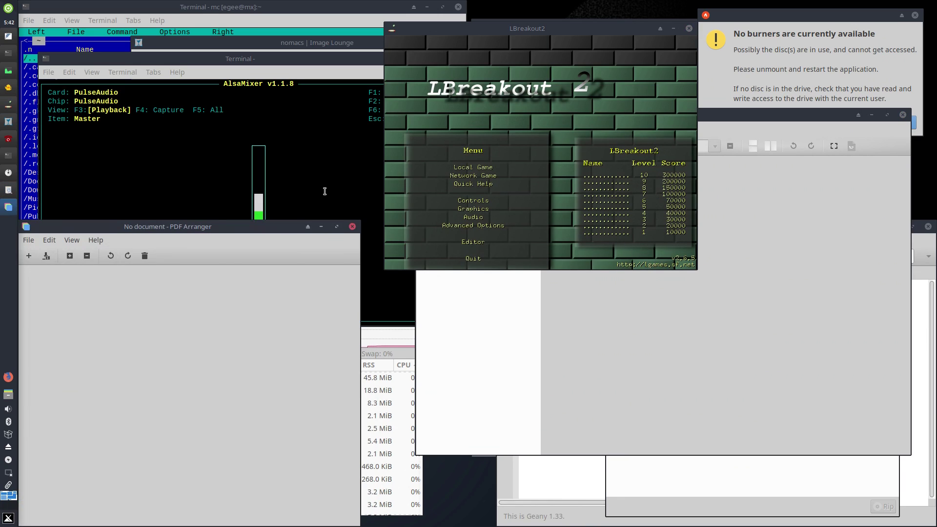
Step: Start a Settings tool and authenticate with the root password
{"action": "key", "text": "super"}
{"action": "mouse_move", "coordinate": [226, 458]}
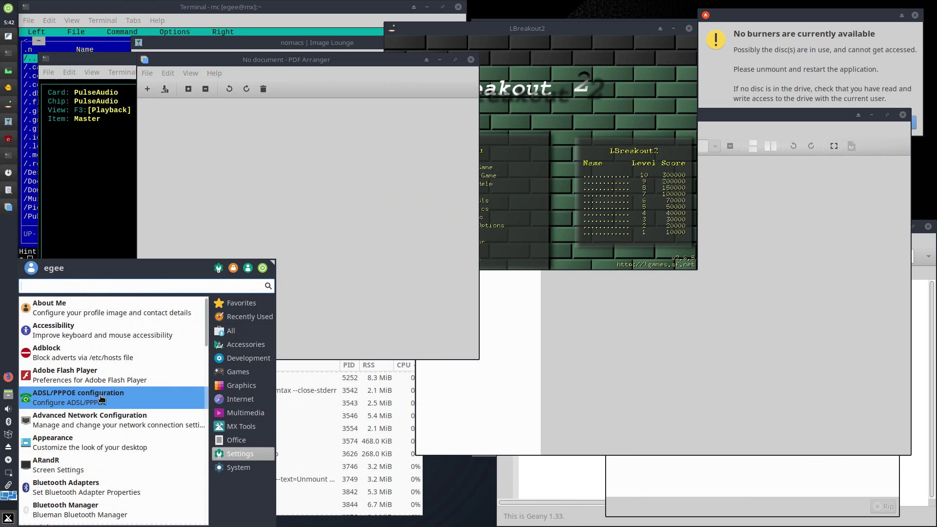
{"action": "left_click", "coordinate": [75, 342]}
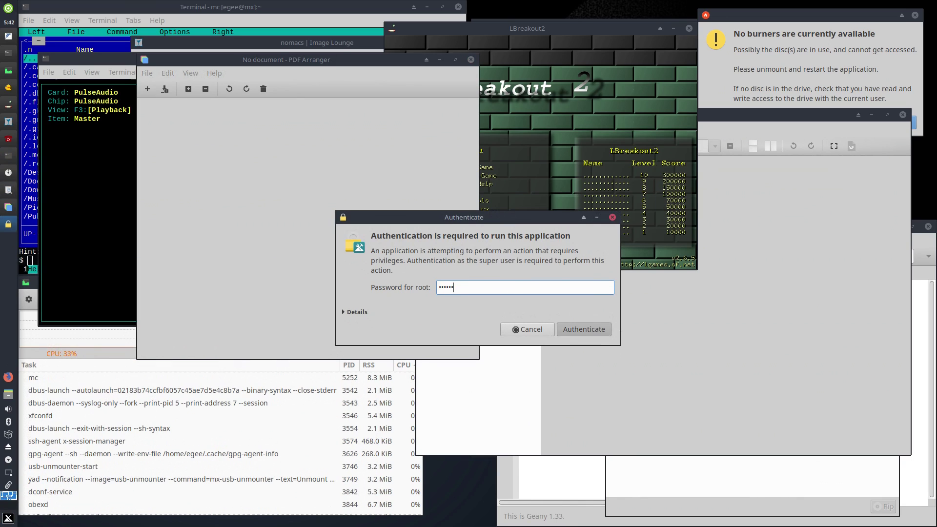
{"action": "key", "text": "Return"}
{"action": "key", "text": "super"}
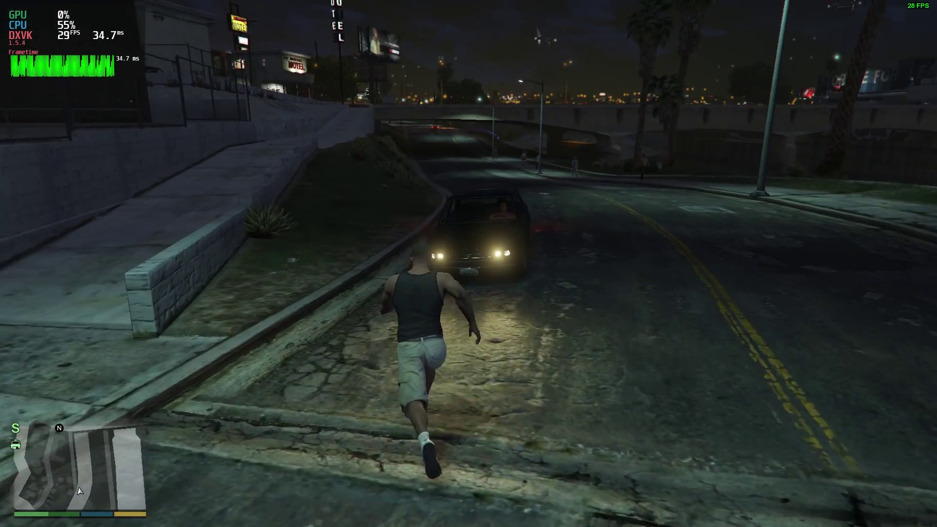
Step: Climb onto the car in GTA V, then send 'Hello!' in the Overwatch match chat
{"action": "key", "text": "space"}
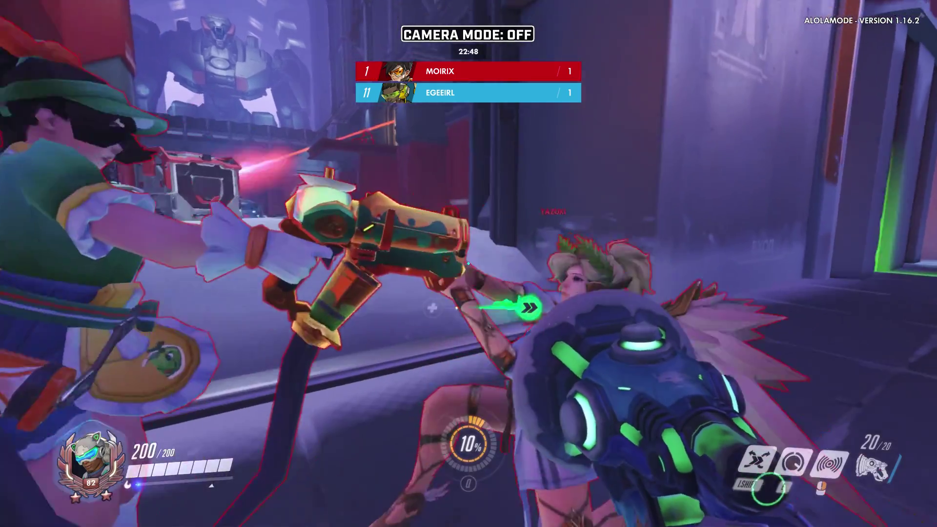
{"action": "key", "text": "Return"}
{"action": "type", "text": "Hello!"}
{"action": "key", "text": "Return"}
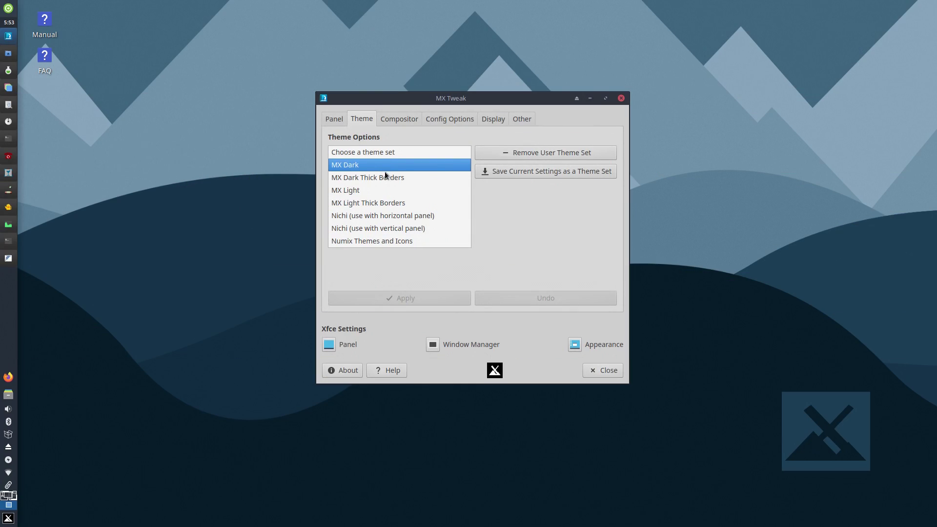
Step: Apply MX Dark Thick Borders on the Theme tab, then apply Nichi (use with vertical panel)
{"action": "left_click", "coordinate": [385, 177]}
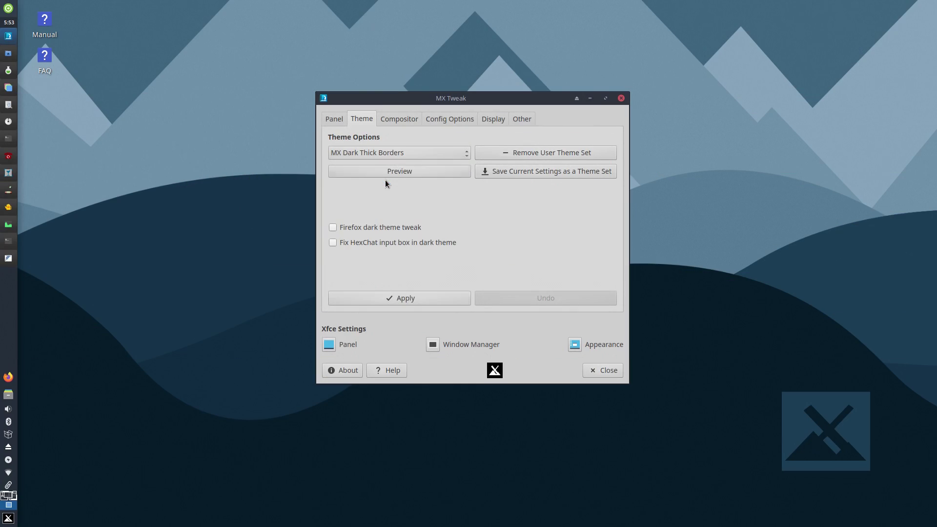
{"action": "left_click", "coordinate": [420, 297]}
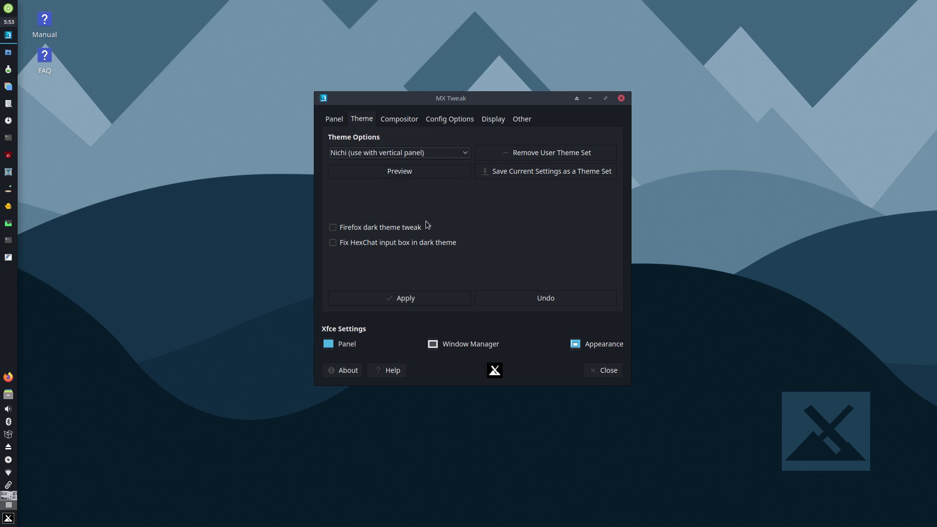
{"action": "left_click", "coordinate": [432, 292]}
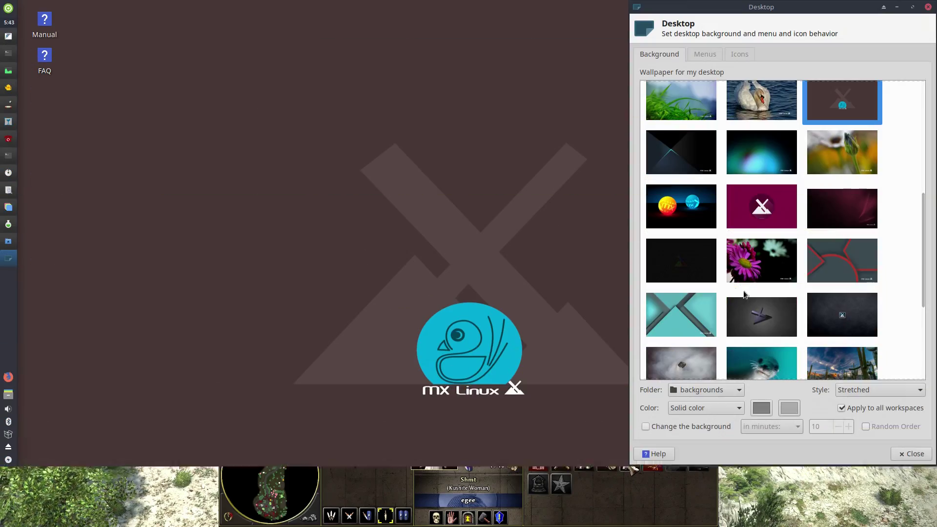
Step: Preview the teal X, red-curve and yellow wallpapers, then settle on the dark blue mountains picture
{"action": "left_click", "coordinate": [698, 316]}
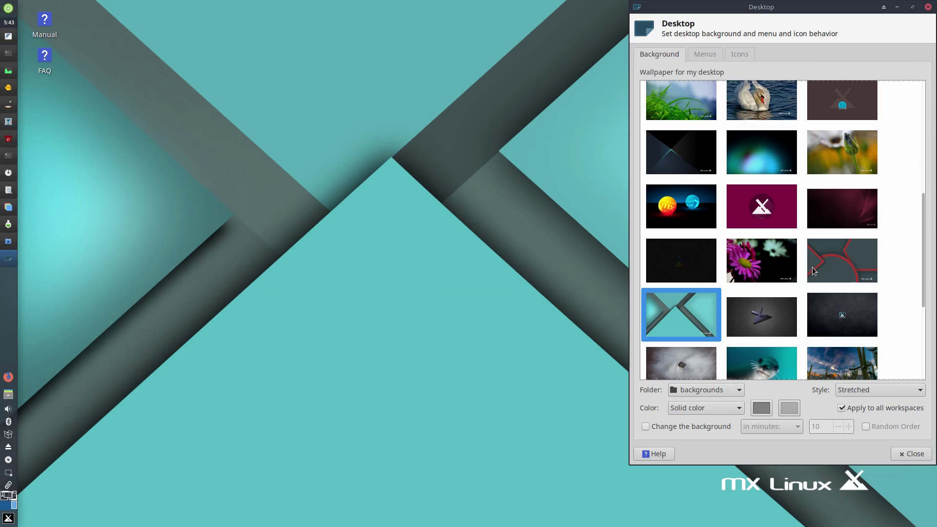
{"action": "left_click", "coordinate": [845, 253]}
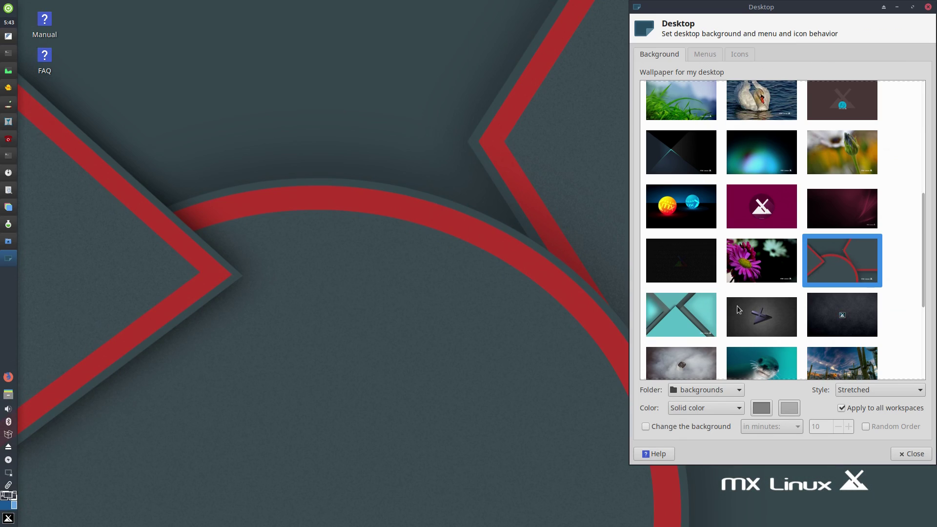
{"action": "scroll", "coordinate": [678, 318], "scroll_direction": "down", "scroll_amount": 5}
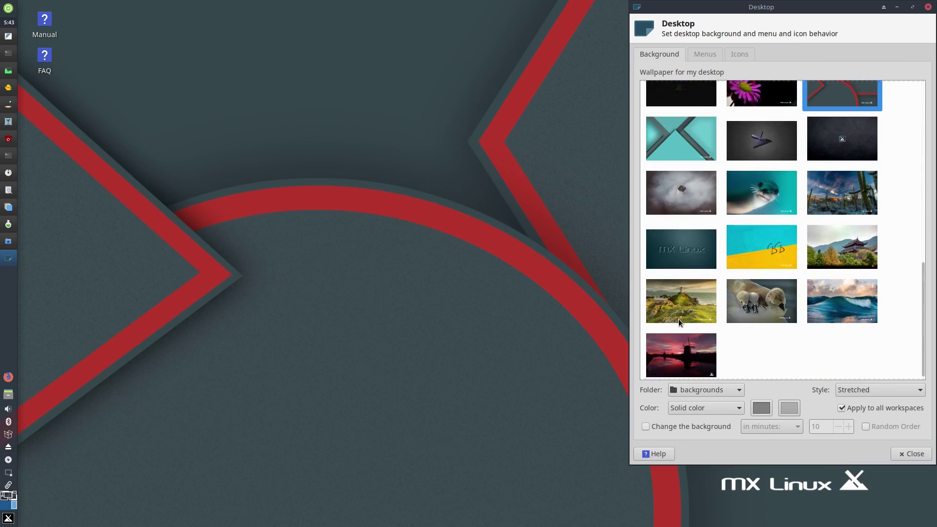
{"action": "left_click", "coordinate": [782, 251]}
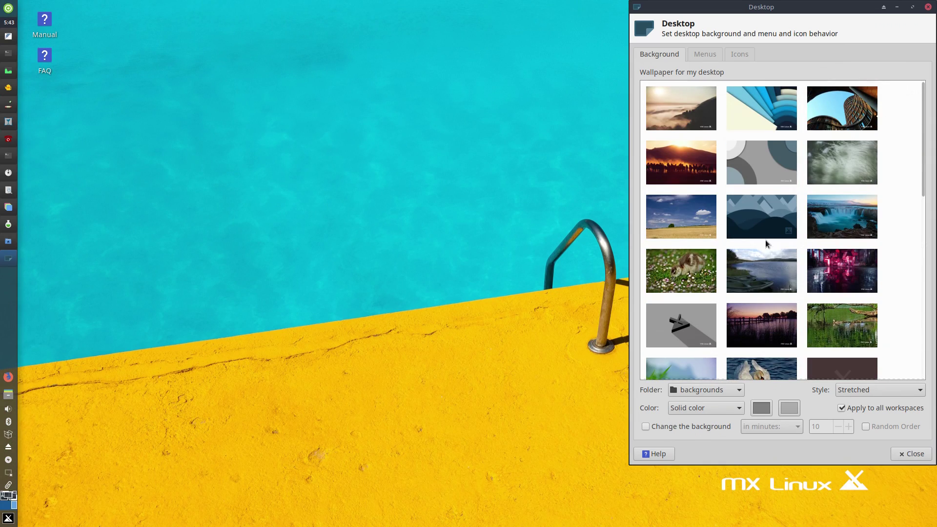
{"action": "left_click", "coordinate": [751, 217]}
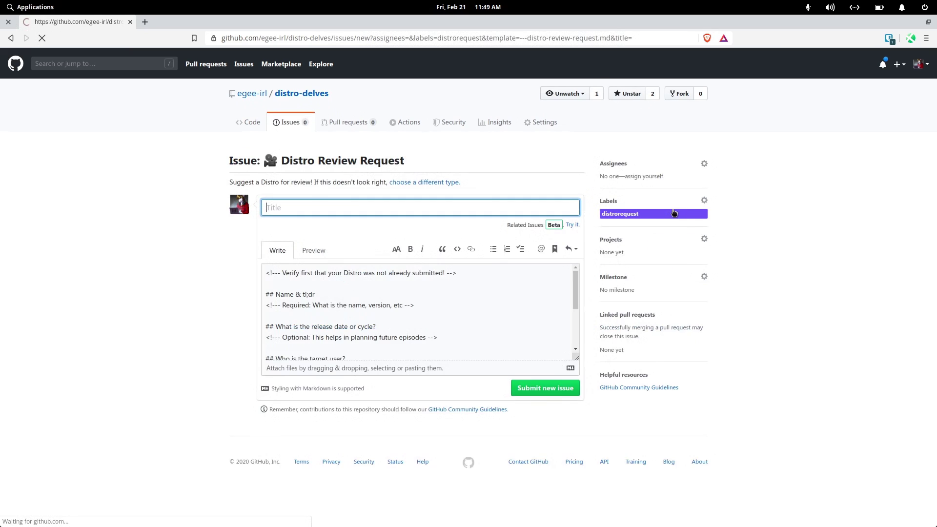
Step: Scroll down the Distro Review Request issue form in the distro-delves repository
{"action": "scroll", "coordinate": [719, 210], "scroll_direction": "down", "scroll_amount": 2}
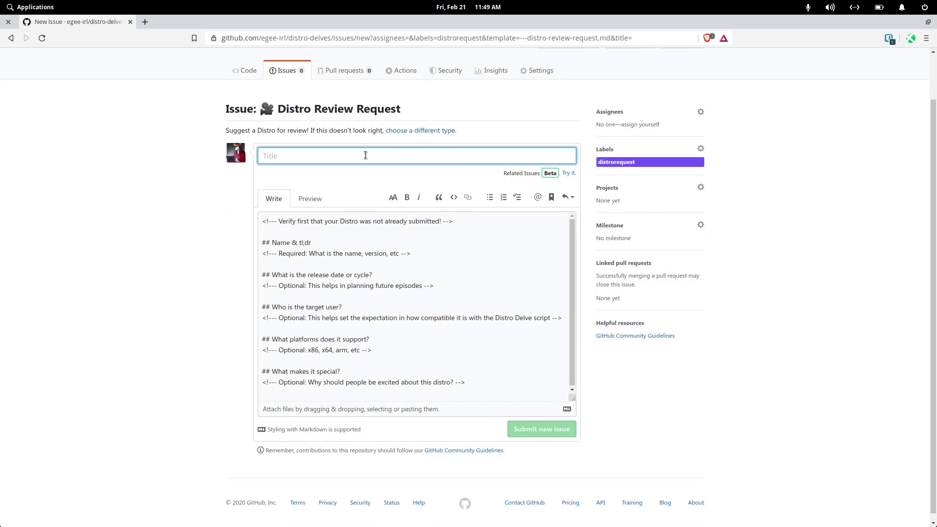